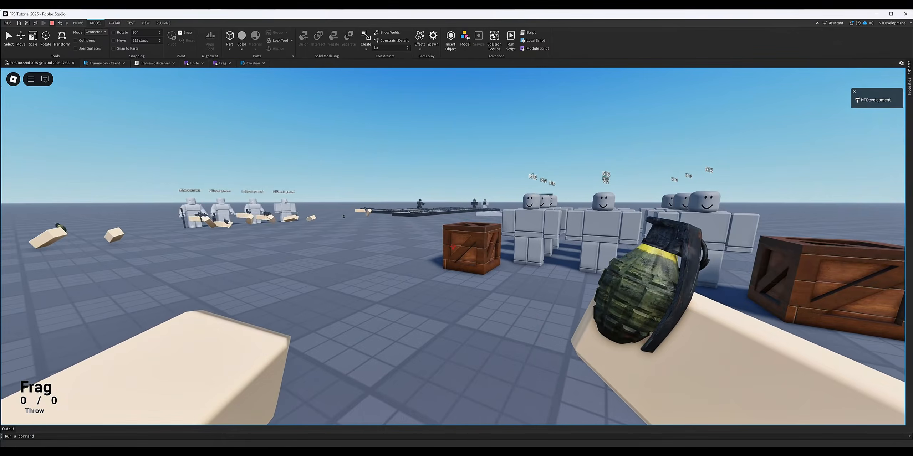
# Throw the frag grenade toward the dummies between the crates in the running playtest.
pyautogui.press('s')
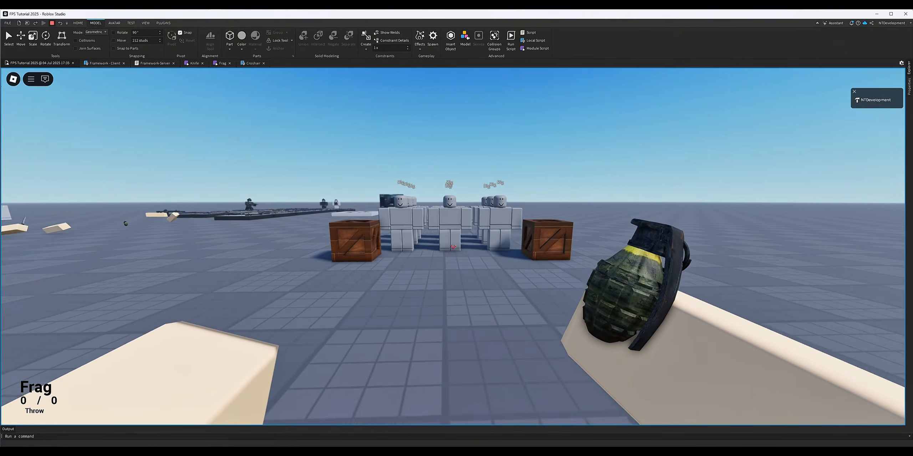
pyautogui.click(453, 246)
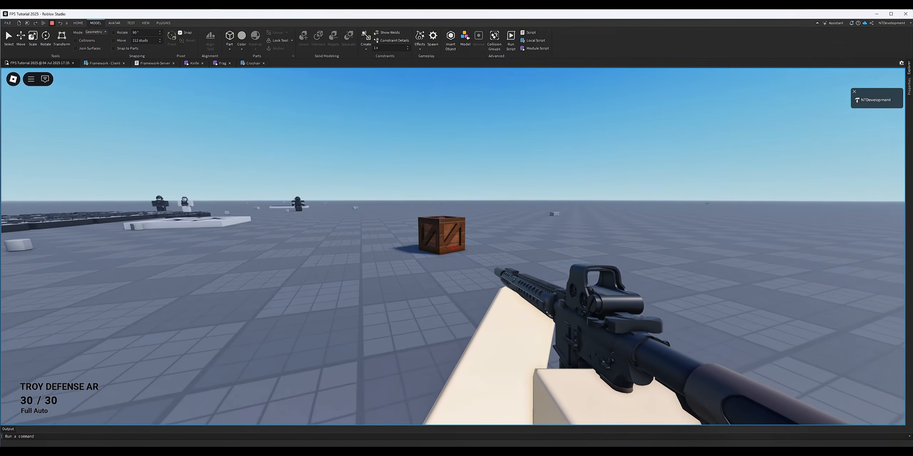
pyautogui.press('w')
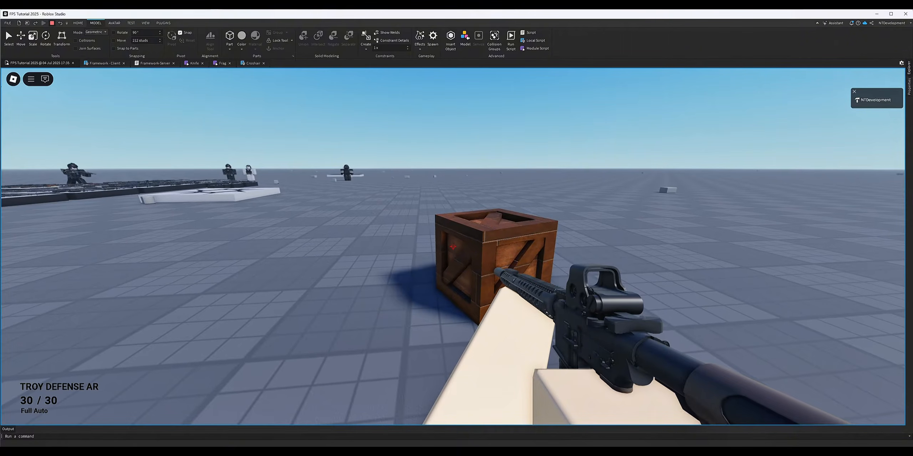
pyautogui.press('s')
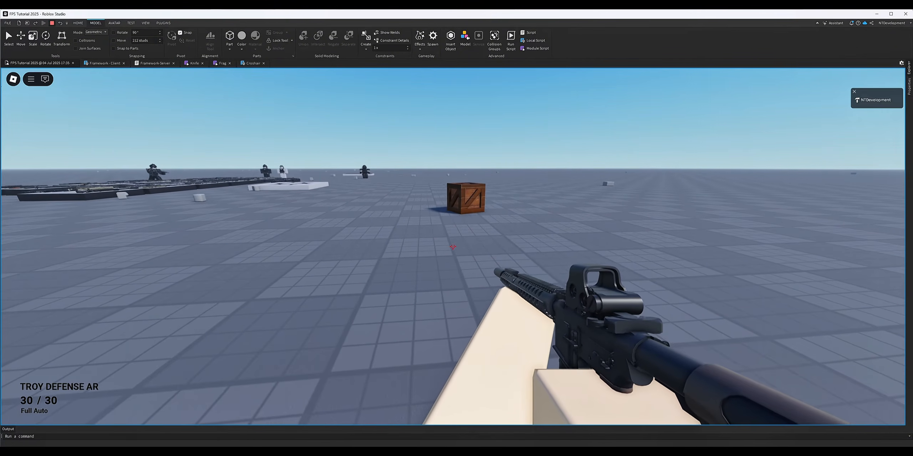
pyautogui.press('w')
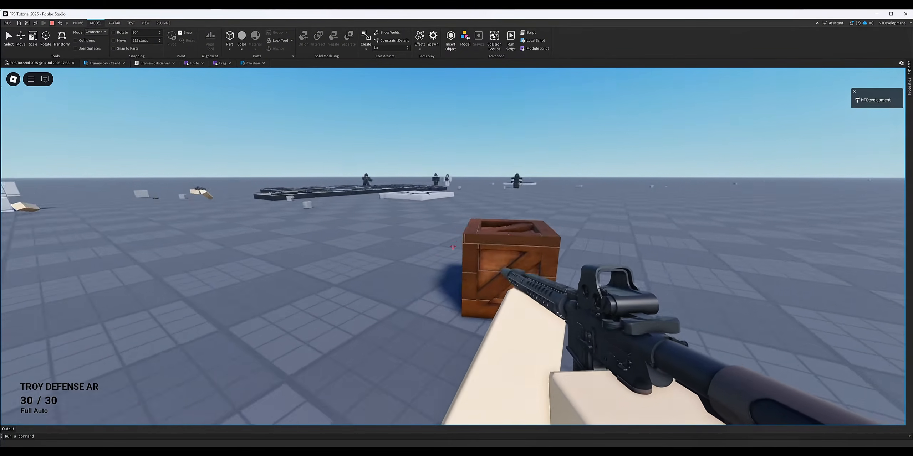
pyautogui.press('d')
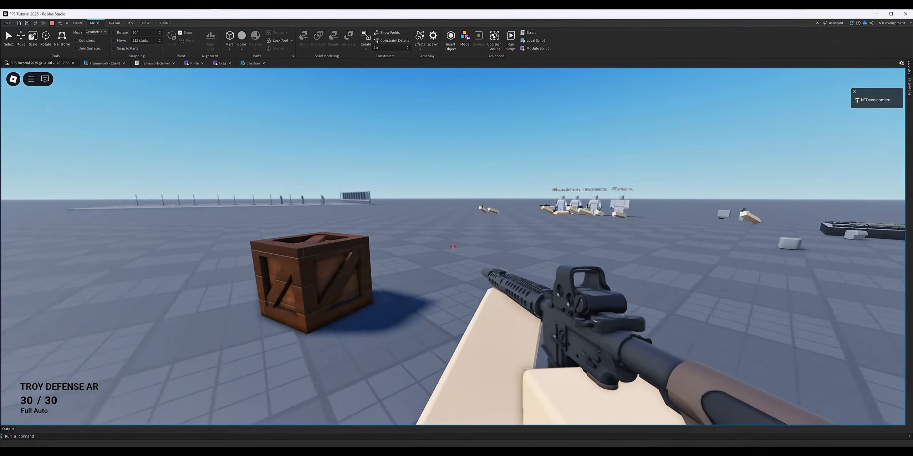
pyautogui.press('d')
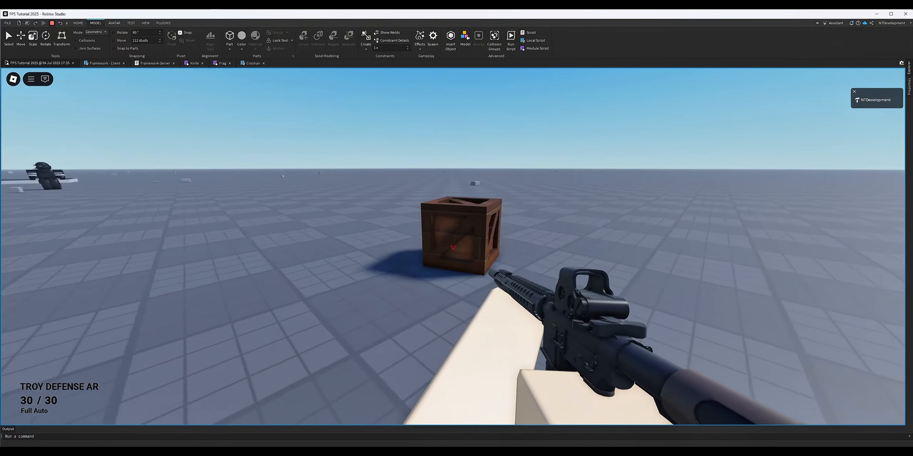
pyautogui.press('d')
pyautogui.press('s')
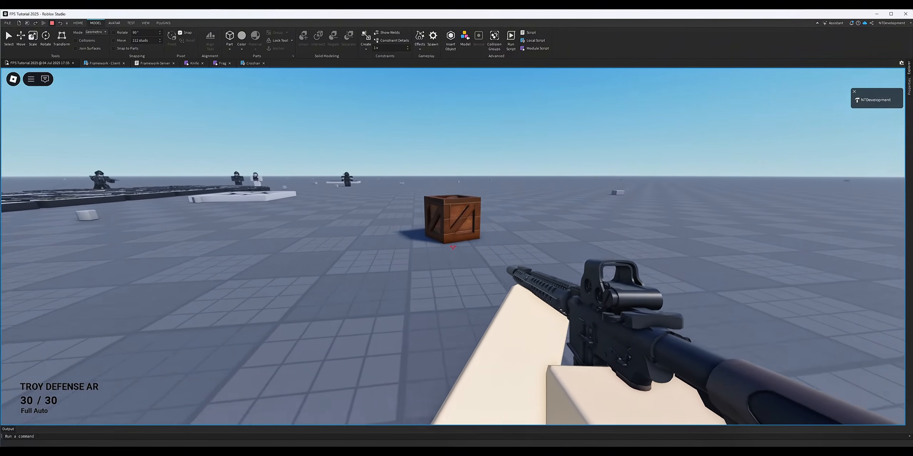
pyautogui.press('s')
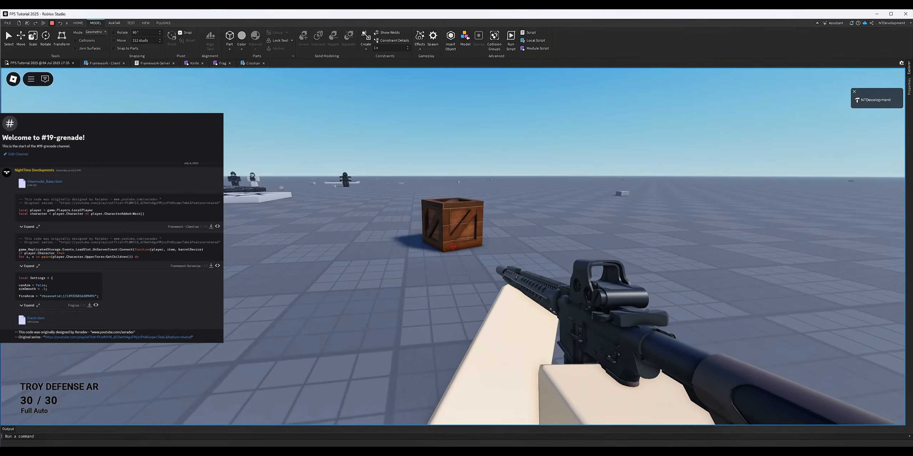
pyautogui.press('w')
pyautogui.press('w')
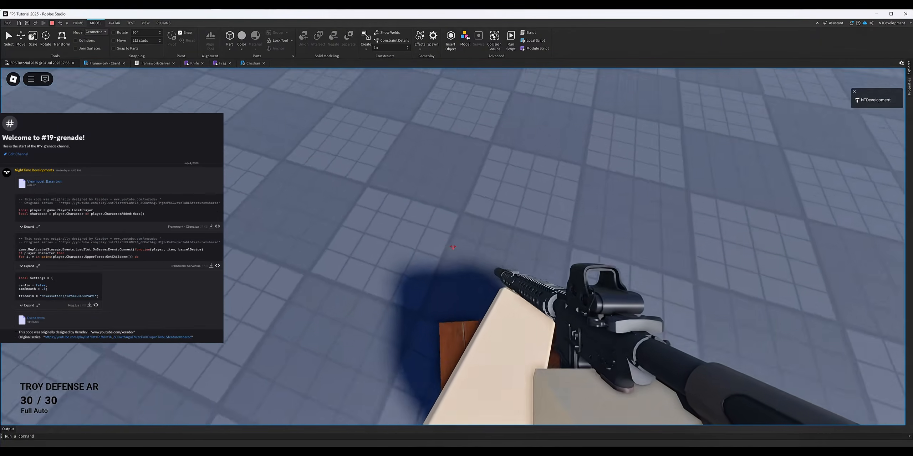
pyautogui.press('s')
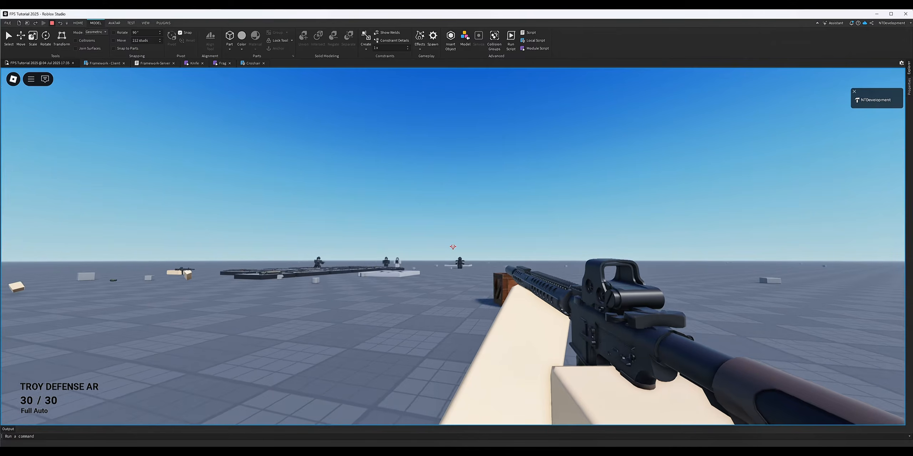
pyautogui.press('w')
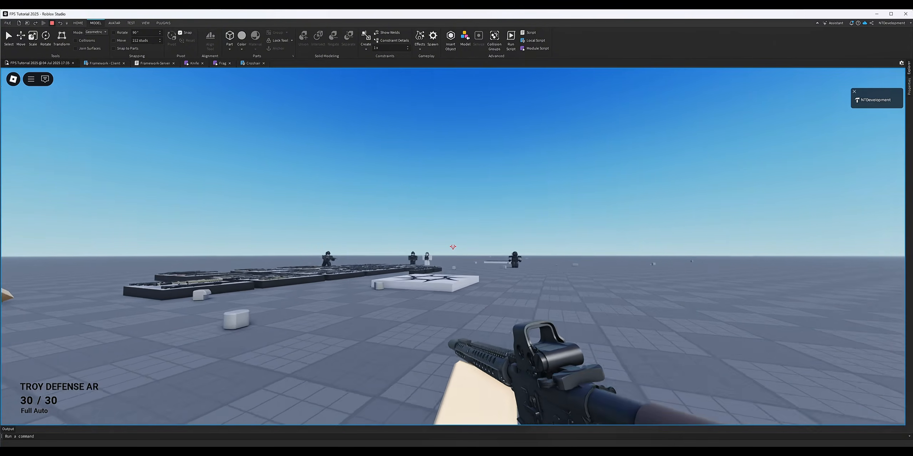
pyautogui.press('w')
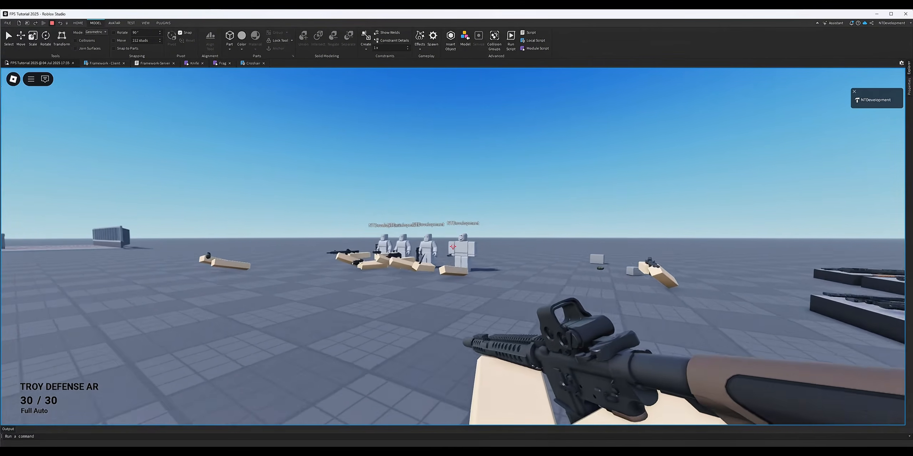
pyautogui.rightClick(453, 246)
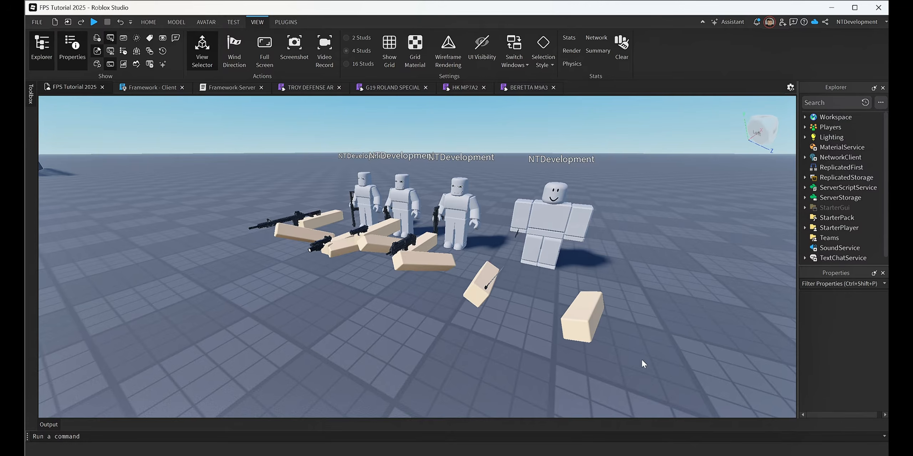
# Switch to Discord and check the 19-grenade channel for the Viewmodel_Base.rbxm attachment.
pyautogui.hotkey('alt', 'Tab')
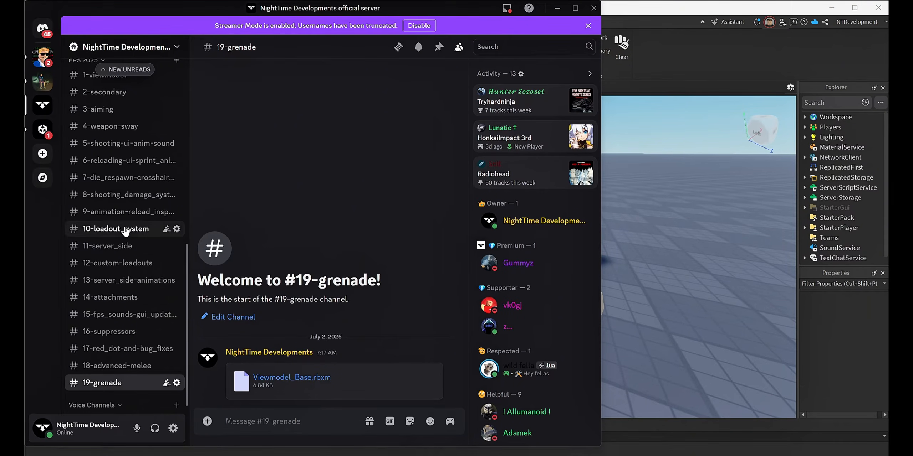
pyautogui.scroll(2, 86, 85)
pyautogui.scroll(-3, 105, 362)
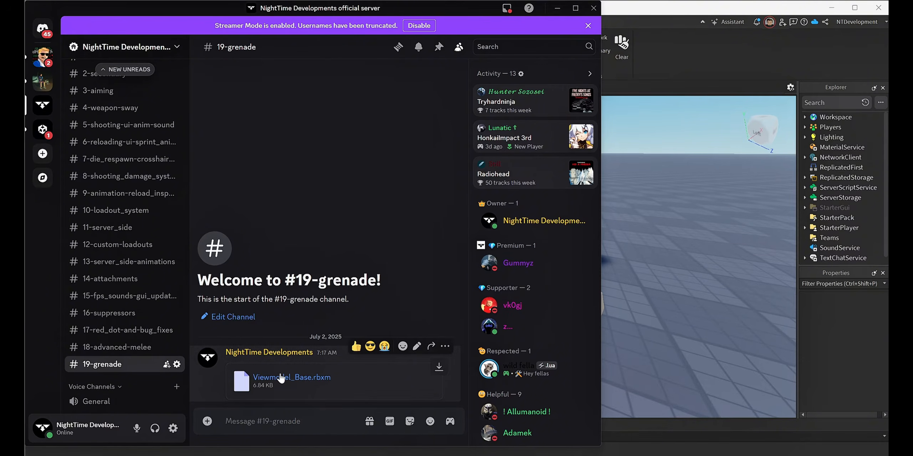
# Switch back to Roblox Studio and import Viewmodel_Base.rbxm from the Downloads folder into the place.
pyautogui.click(698, 314)
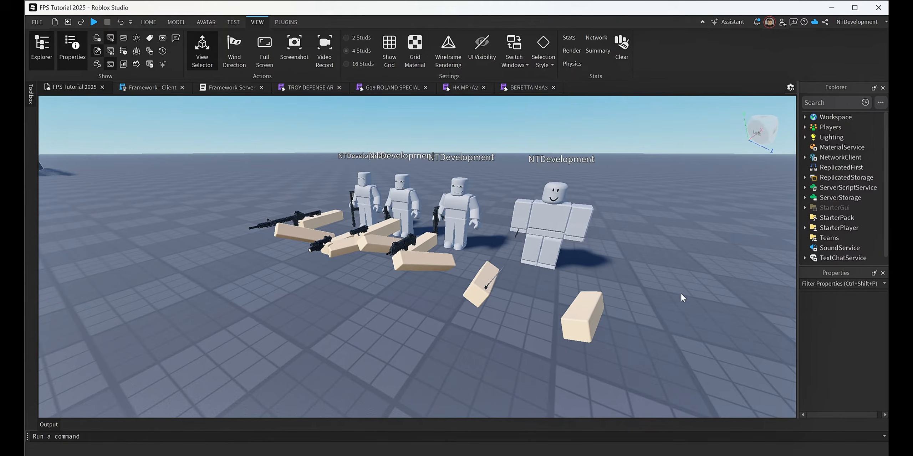
pyautogui.click(671, 455)
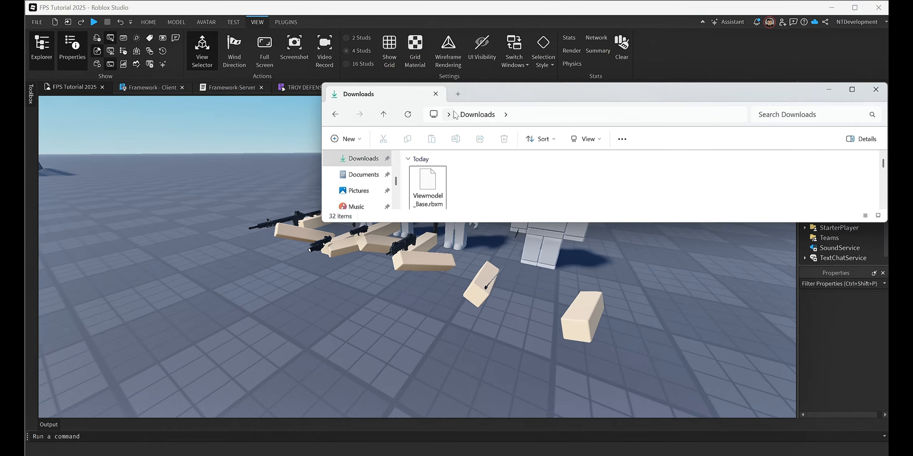
pyautogui.click(432, 182)
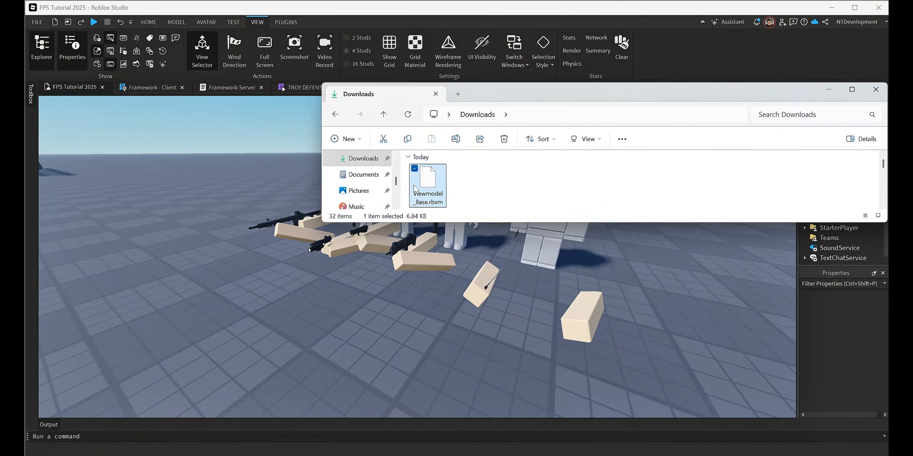
pyautogui.moveTo(427, 183); pyautogui.dragTo(254, 300)
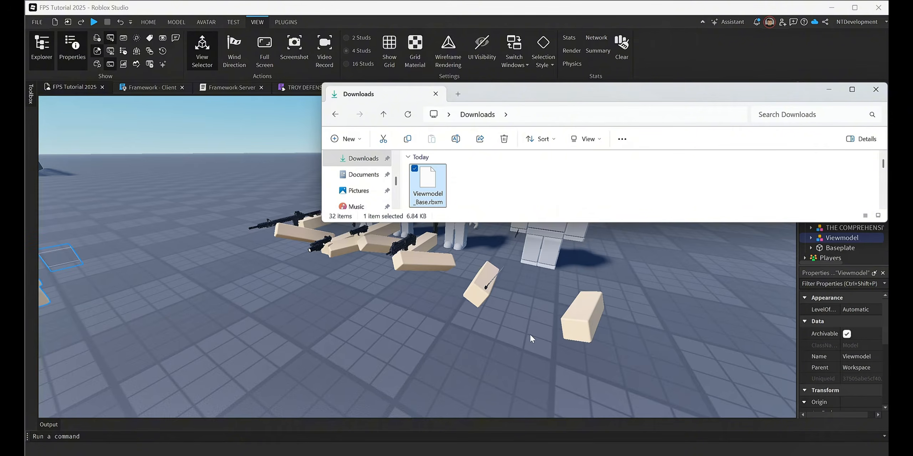
# Examine the imported Viewmodel in the scene and its child parts, including the contents of its AnimationController.
pyautogui.click(534, 338)
pyautogui.press('w')
pyautogui.moveTo(532, 335); pyautogui.dragTo(531, 335, button='right')
pyautogui.press('a')
pyautogui.press('s')
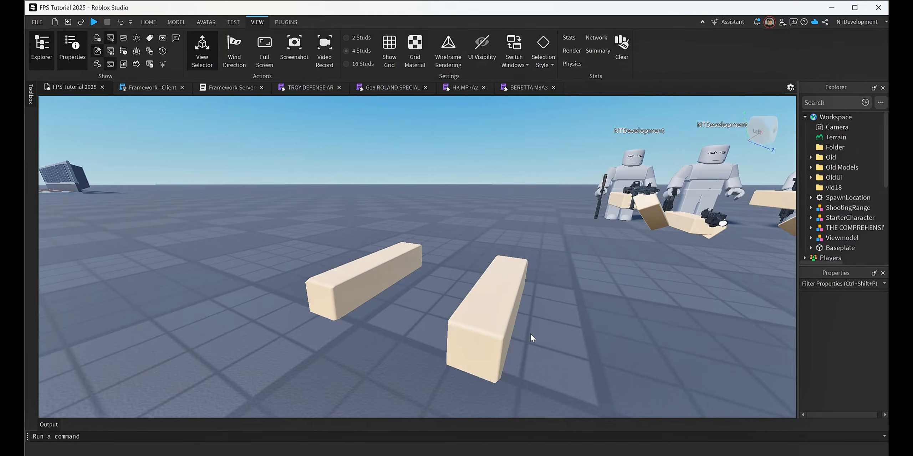
pyautogui.click(504, 326)
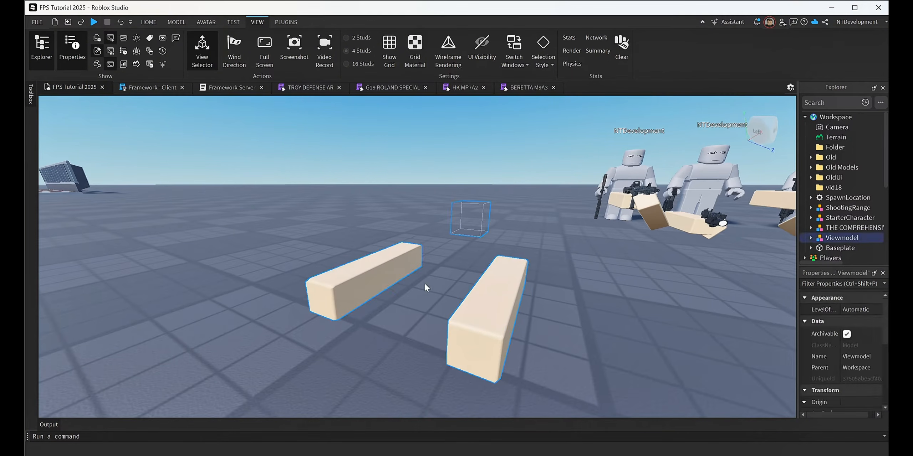
pyautogui.click(811, 237)
pyautogui.scroll(-2, 863, 209)
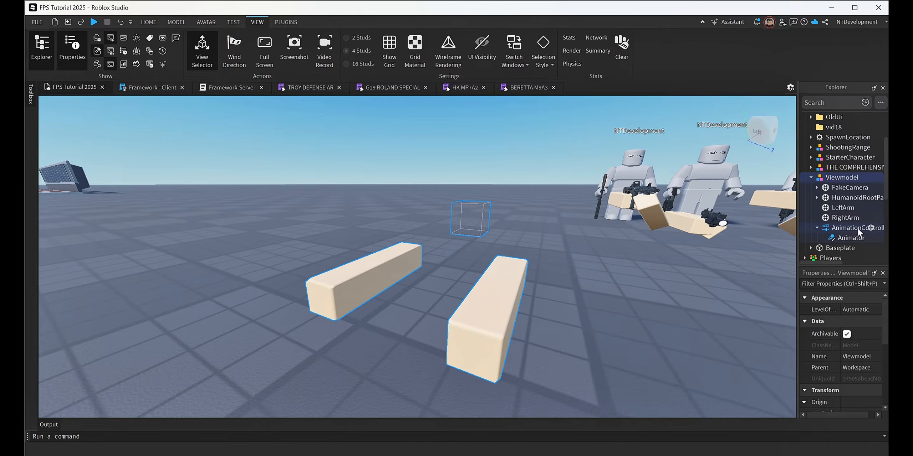
pyautogui.click(817, 228)
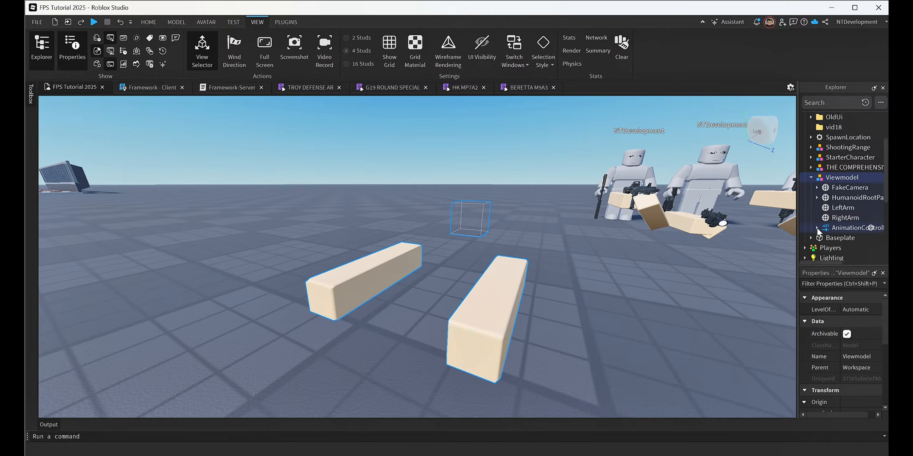
pyautogui.click(811, 178)
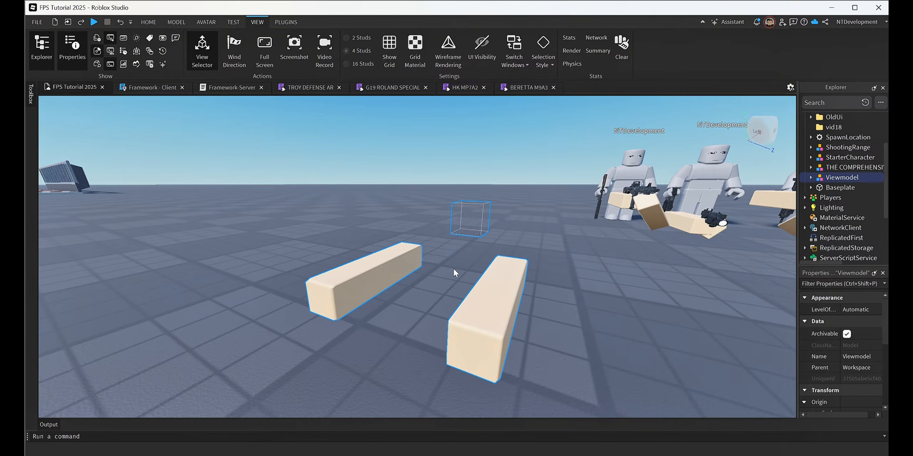
# Search the MeshParts category of the asset library for "grenade".
pyautogui.click(31, 101)
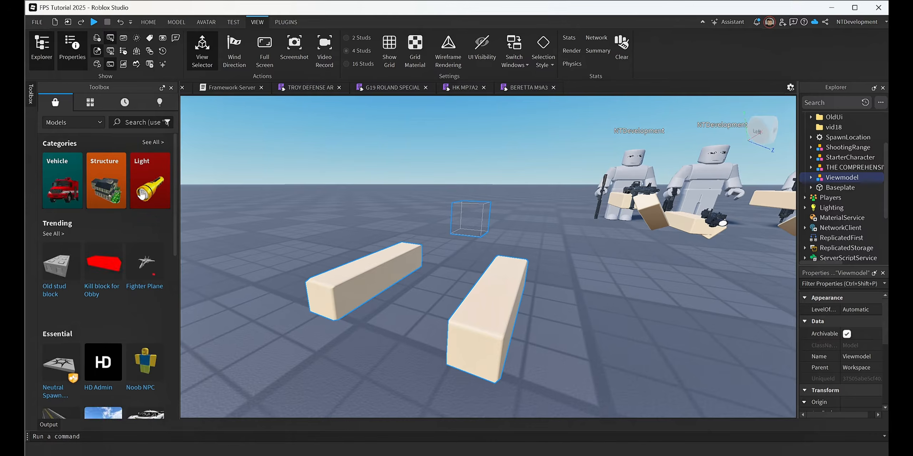
pyautogui.click(82, 122)
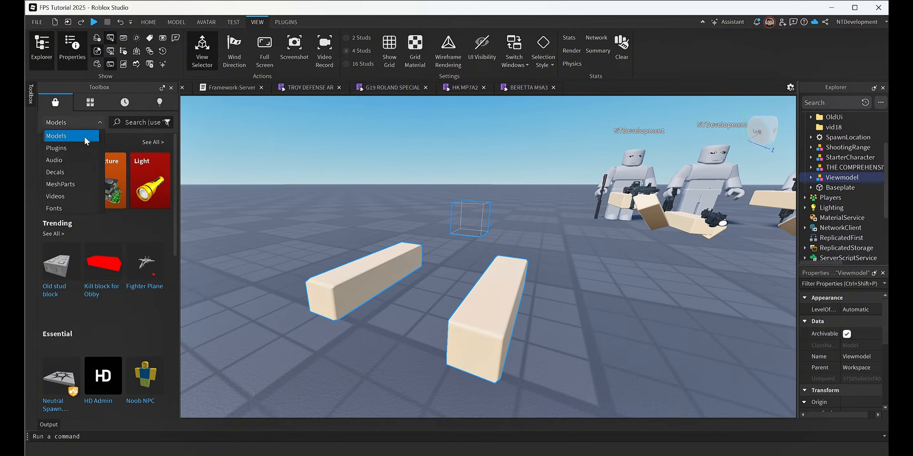
pyautogui.click(67, 184)
pyautogui.click(144, 122)
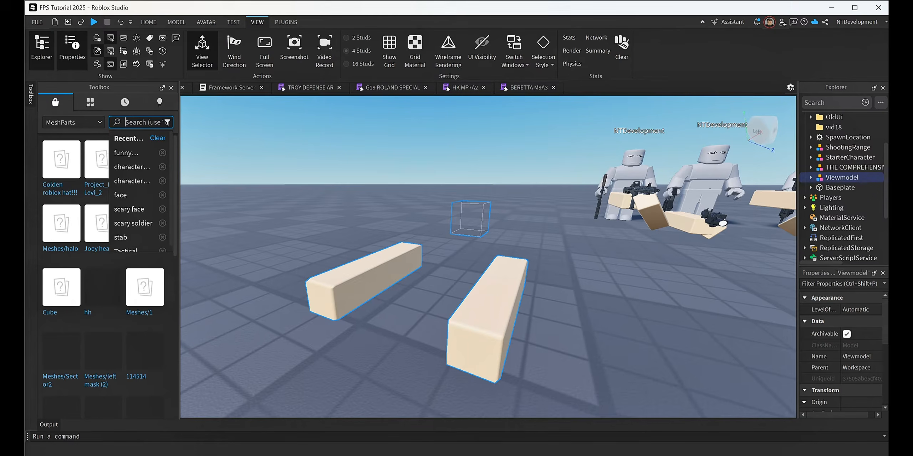
pyautogui.write('gre')
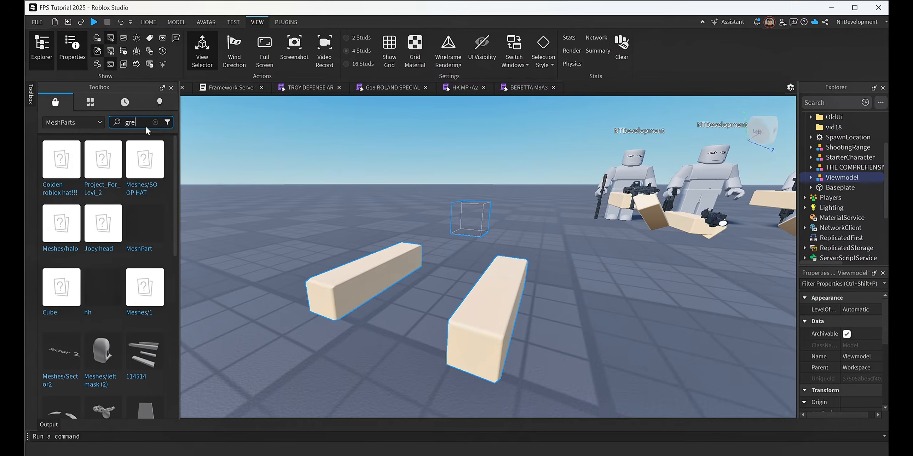
pyautogui.write('nade')
pyautogui.press('Return')
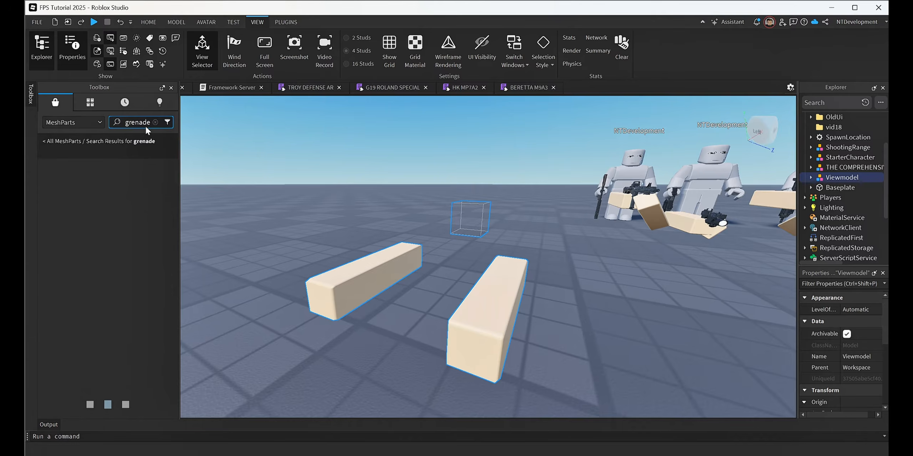
# Insert the green mesh named Grenade from the search results into the workspace.
pyautogui.scroll(-6, 107, 221)
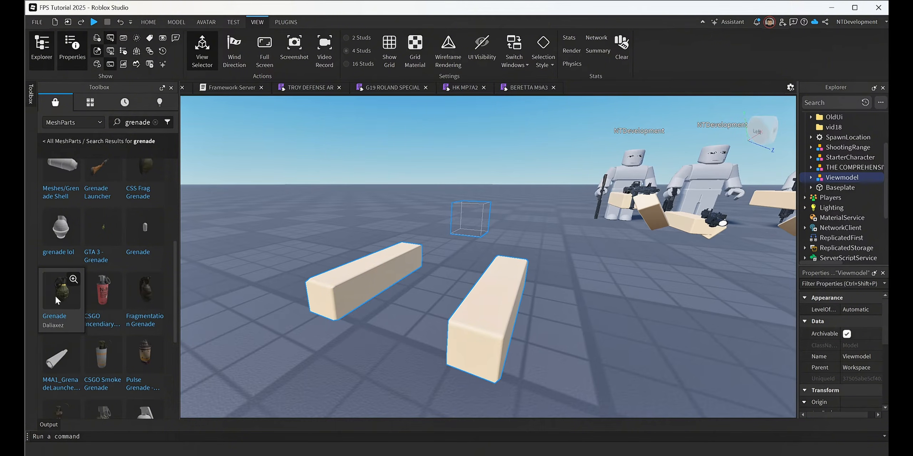
pyautogui.moveTo(55, 295); pyautogui.dragTo(303, 240)
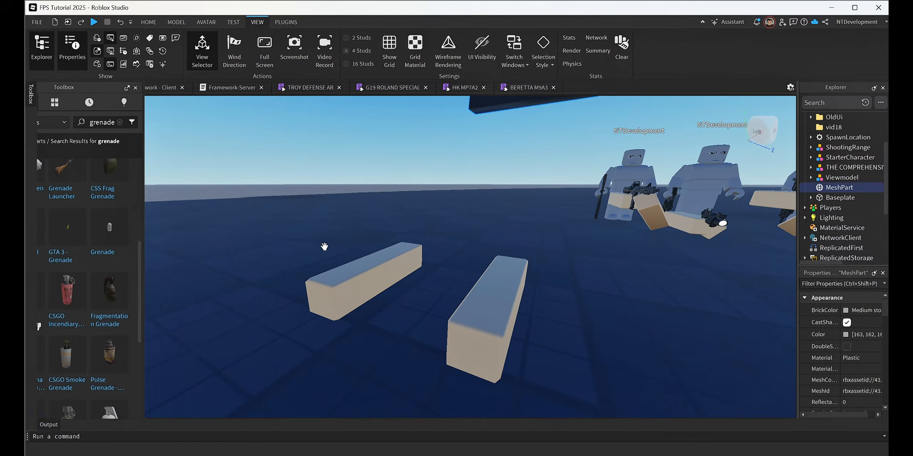
pyautogui.moveTo(316, 222); pyautogui.dragTo(318, 224, button='right')
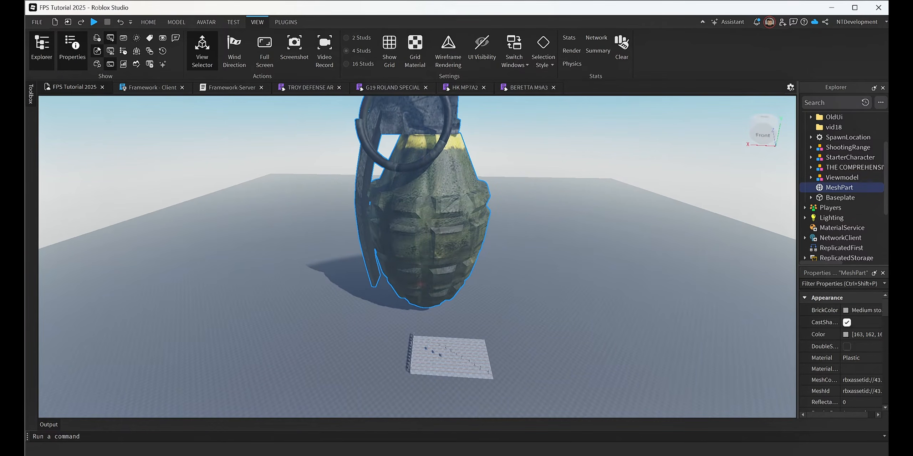
# Scale the selected grenade mesh down from its huge imported size until it is far smaller than the baseplate.
pyautogui.click(176, 22)
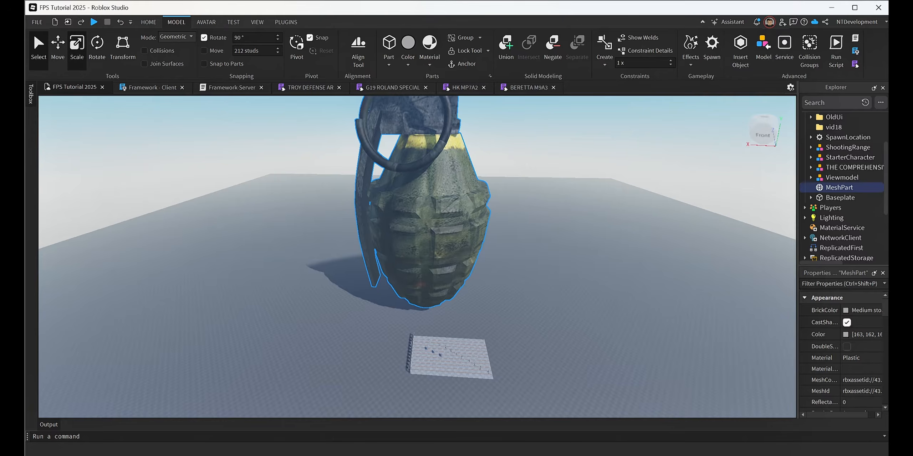
pyautogui.click(77, 46)
pyautogui.press('f')
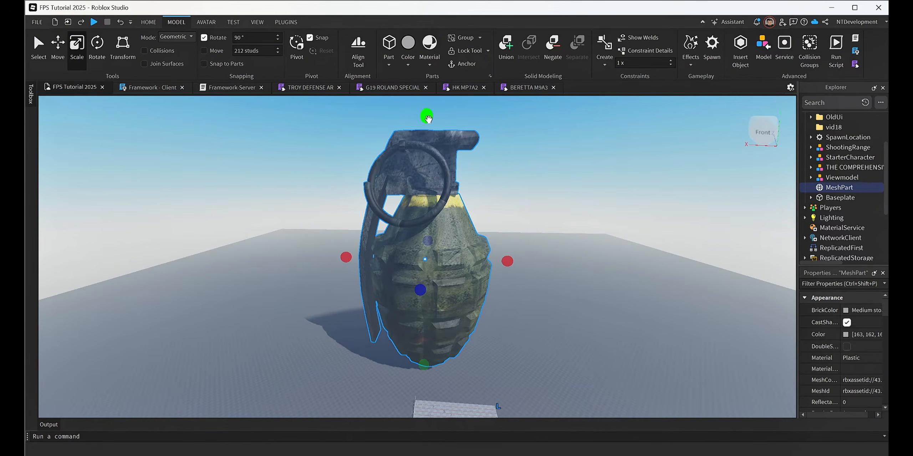
pyautogui.moveTo(428, 119); pyautogui.dragTo(433, 339)
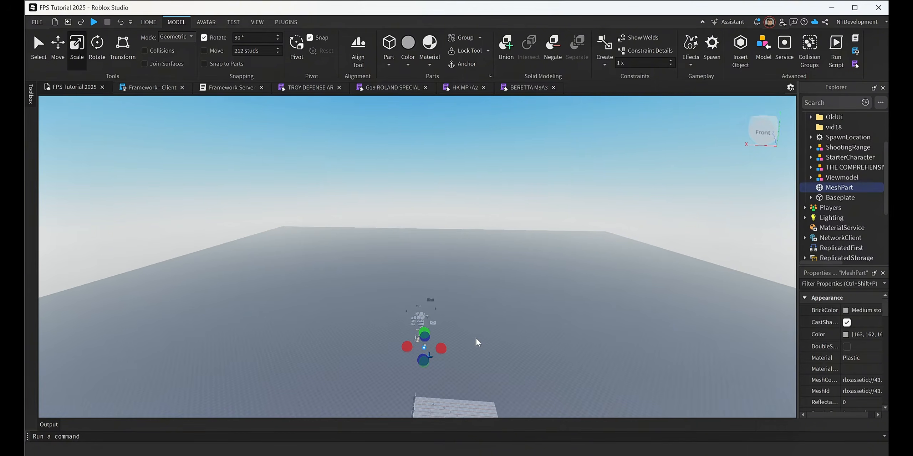
# Scale the grenade mesh down further until it is clearly smaller than the viewmodel arms.
pyautogui.moveTo(476, 337); pyautogui.dragTo(476, 339, button='right')
pyautogui.scroll(5, 476, 337)
pyautogui.press('w')
pyautogui.press('d')
pyautogui.press('a')
pyautogui.scroll(-3, 478, 343)
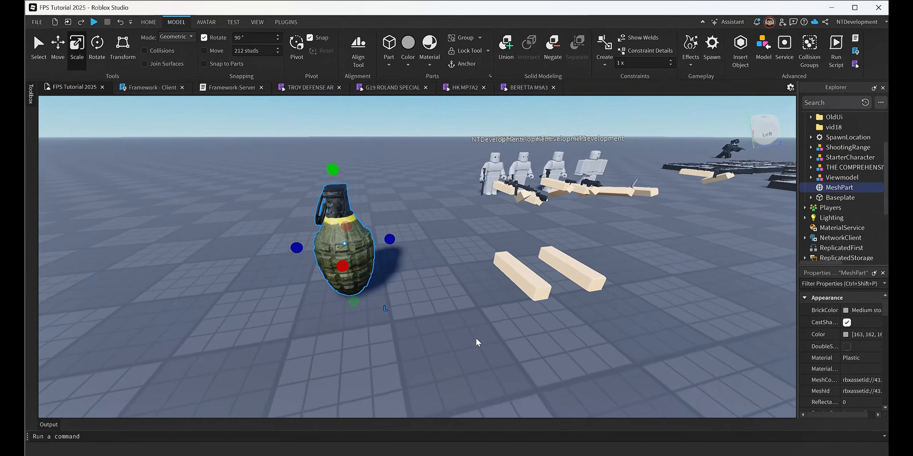
pyautogui.moveTo(332, 178); pyautogui.dragTo(352, 257)
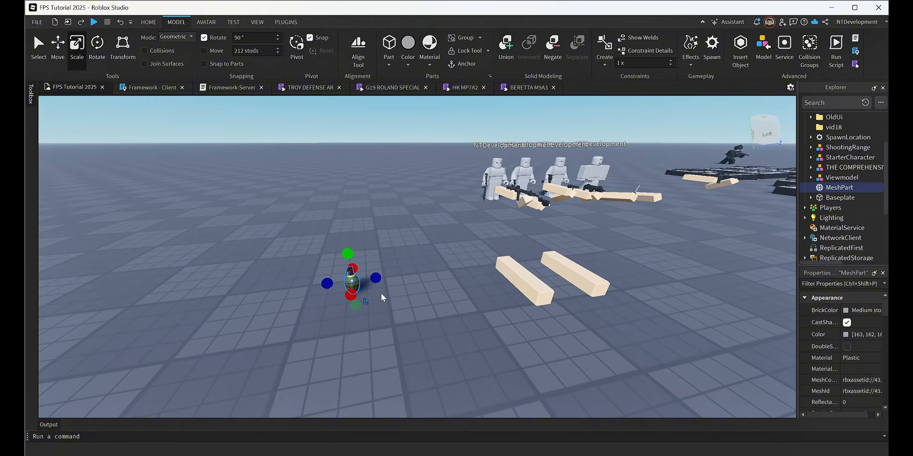
# Move the grenade mesh onto the hand end of the nearer viewmodel arm.
pyautogui.press('d')
pyautogui.moveTo(487, 291); pyautogui.dragTo(487, 290, button='right')
pyautogui.press('d')
pyautogui.press('a')
pyautogui.press('d')
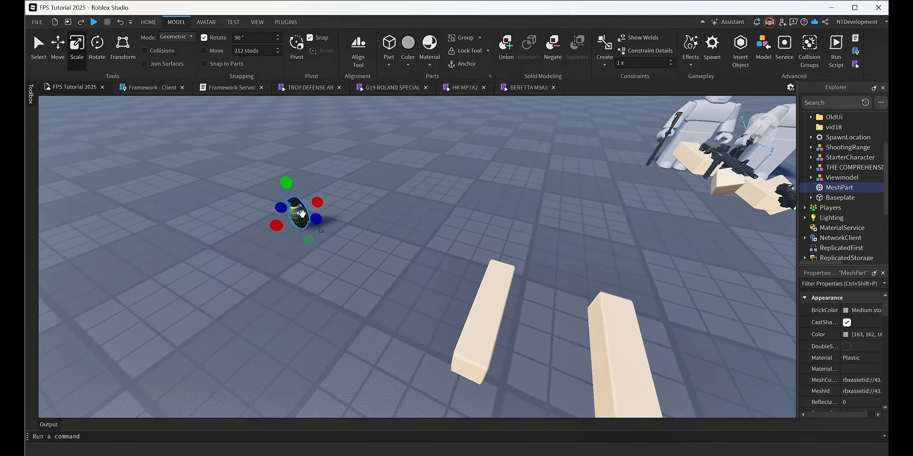
pyautogui.moveTo(299, 213); pyautogui.dragTo(481, 326)
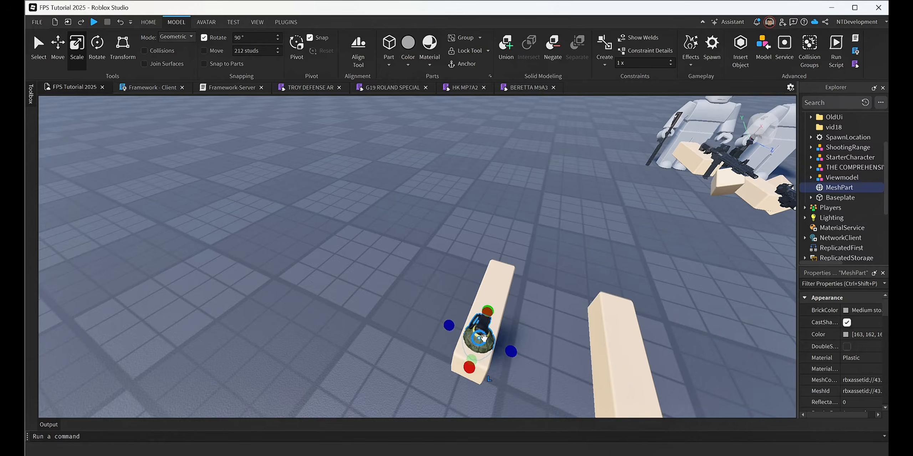
# Shrink the grenade on the arm to roughly hand-held size, narrower than the arm.
pyautogui.press('f')
pyautogui.press('d')
pyautogui.moveTo(575, 353); pyautogui.dragTo(578, 357, button='right')
pyautogui.press('w')
pyautogui.press('s')
pyautogui.press('d')
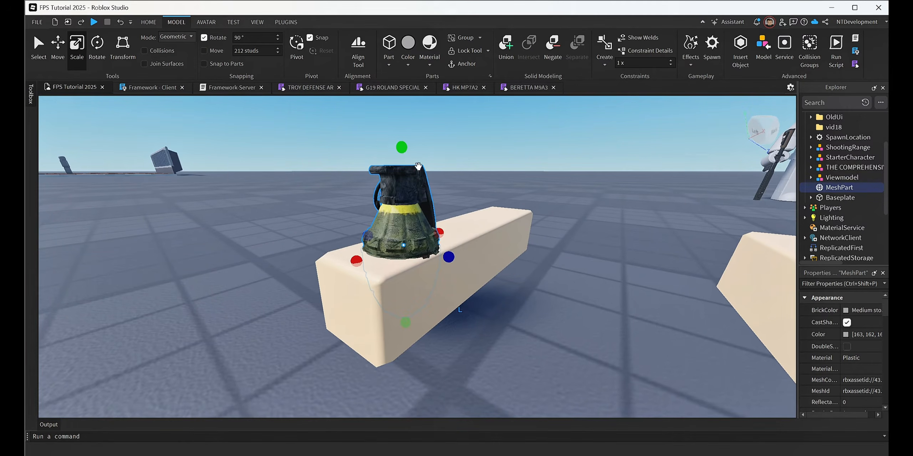
pyautogui.moveTo(402, 147); pyautogui.dragTo(407, 201)
# Raise the grenade about 0.52 studs out of the arm and shift it toward the hand end.
pyautogui.hotkey('ctrl', '2')
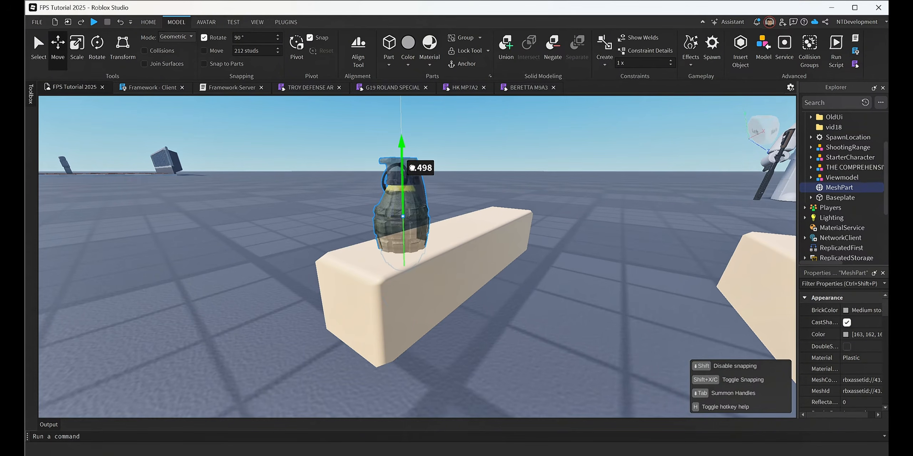
pyautogui.moveTo(412, 168); pyautogui.dragTo(412, 165)
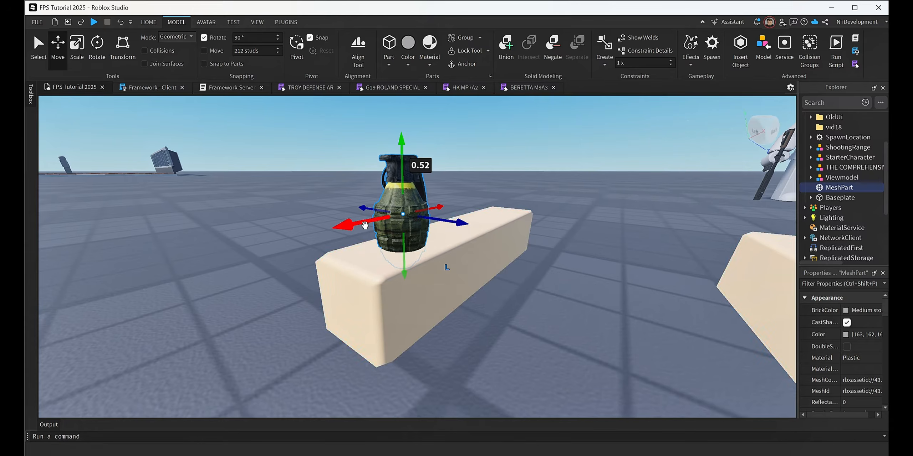
pyautogui.moveTo(363, 225); pyautogui.dragTo(342, 232)
pyautogui.moveTo(438, 230); pyautogui.dragTo(446, 279)
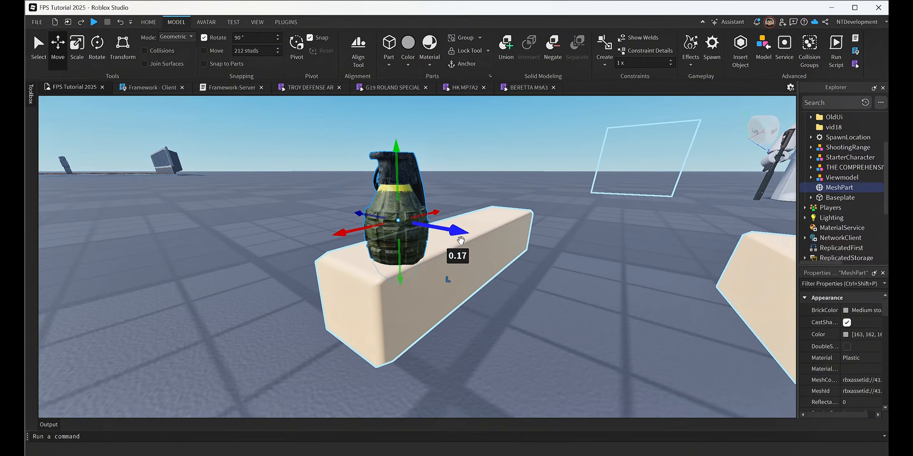
# Scale the grenade down slightly more to suit the arm's proportions.
pyautogui.hotkey('ctrl', '3')
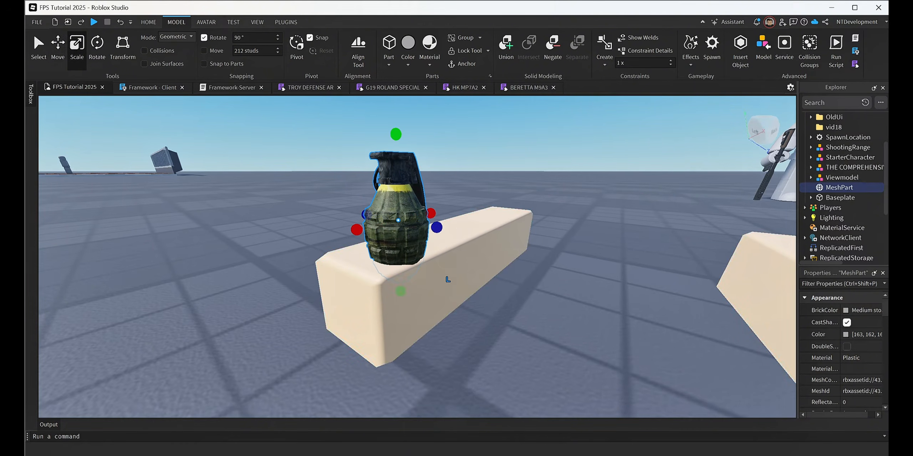
pyautogui.keyDown('shift'); pyautogui.moveTo(397, 137); pyautogui.dragTo(397, 151); pyautogui.keyUp('shift')
pyautogui.press('a')
pyautogui.moveTo(549, 248); pyautogui.dragTo(549, 249, button='right')
# Move the grenade about 0.26 studs sideways to the arm's inner face and about 0.07 studs toward the hand end.
pyautogui.hotkey('ctrl', '2')
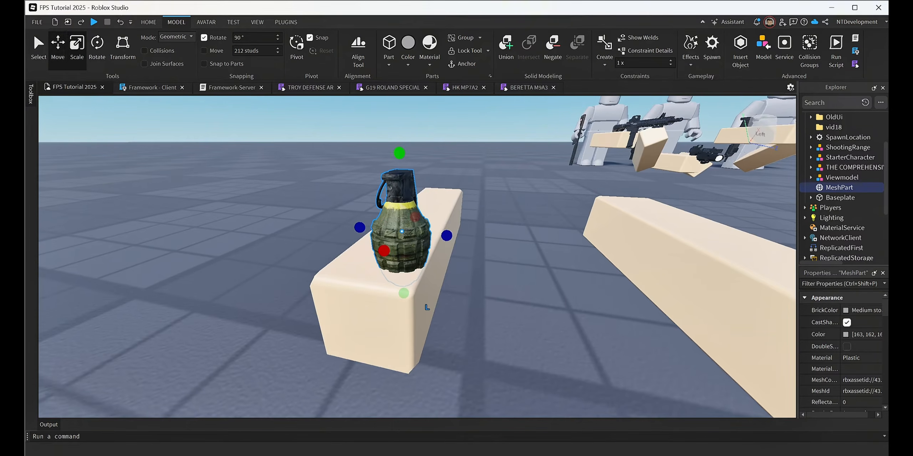
pyautogui.moveTo(465, 291); pyautogui.dragTo(465, 289, button='right')
pyautogui.moveTo(469, 232); pyautogui.dragTo(501, 248)
pyautogui.moveTo(460, 310); pyautogui.dragTo(462, 311, button='right')
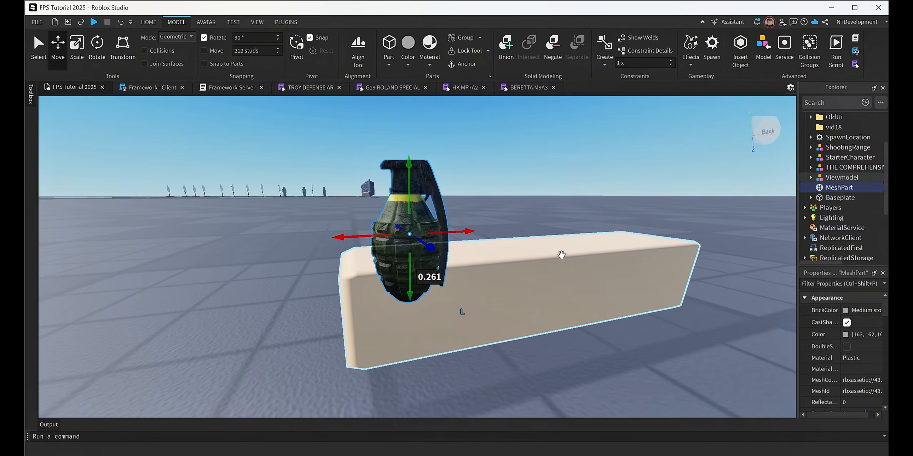
pyautogui.moveTo(373, 232); pyautogui.dragTo(368, 243)
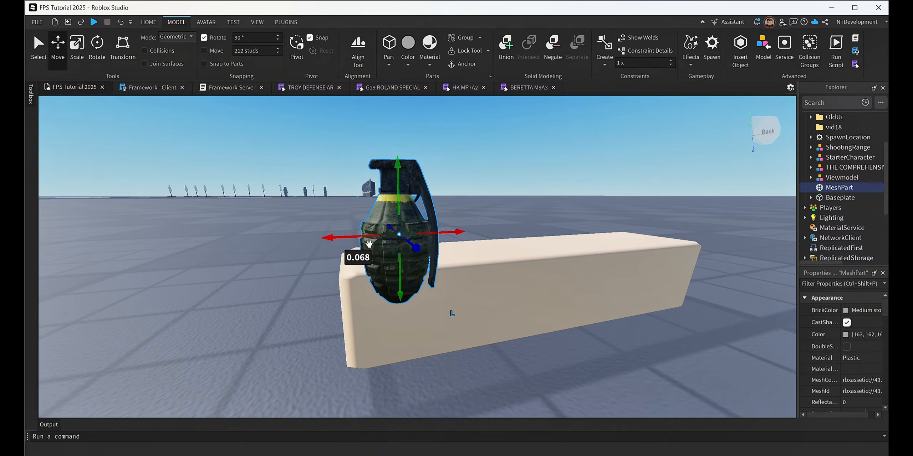
# Lower the grenade about 0.27 studs alongside the arm's inner face.
pyautogui.moveTo(415, 206); pyautogui.dragTo(416, 207, button='right')
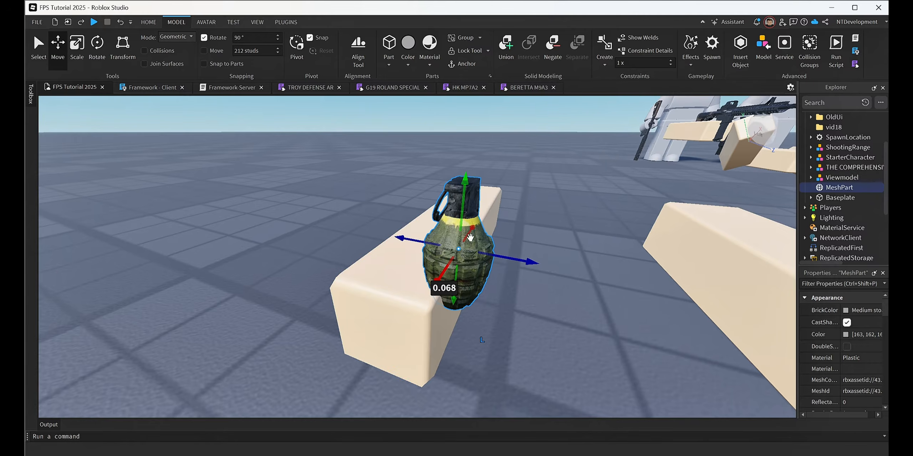
pyautogui.moveTo(461, 210); pyautogui.dragTo(460, 219)
pyautogui.moveTo(583, 261); pyautogui.dragTo(583, 257, button='right')
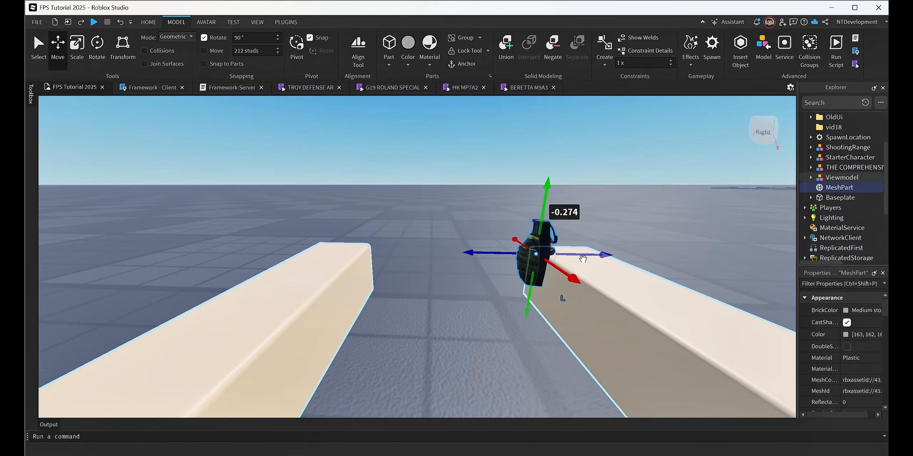
# Shift the grenade about 0.33 studs into the arm, and move it back out about 0.36 studs against the inner face.
pyautogui.moveTo(570, 255); pyautogui.dragTo(597, 256)
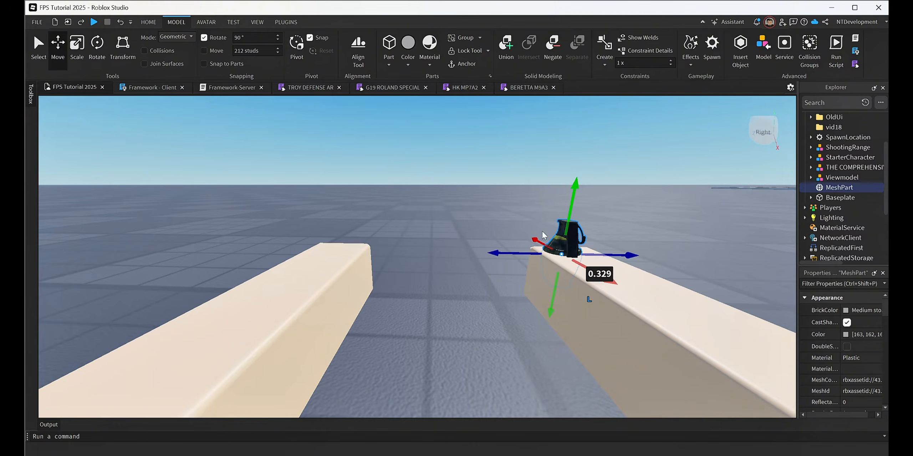
pyautogui.moveTo(509, 252); pyautogui.dragTo(482, 253)
pyautogui.moveTo(578, 297); pyautogui.dragTo(578, 298, button='right')
pyautogui.press('a')
pyautogui.press('w')
pyautogui.press('s')
pyautogui.press('w')
pyautogui.press('d')
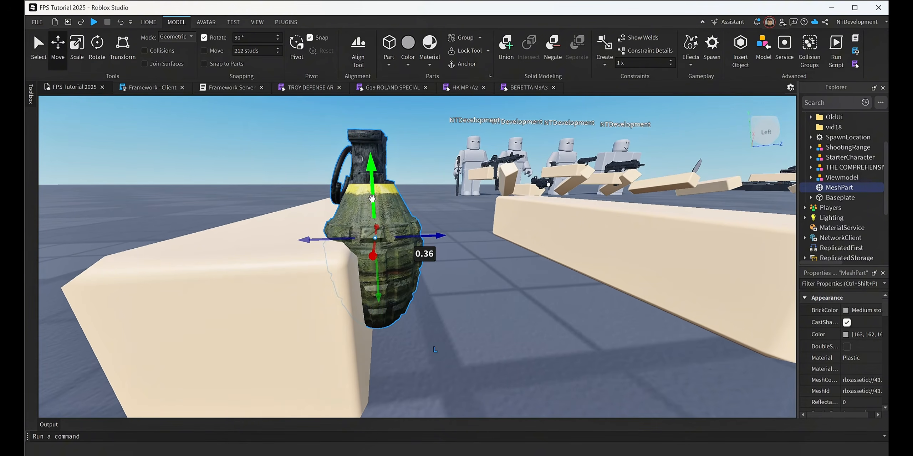
# Raise the grenade about 0.06 studs to refine its height beside the hand end of the arm.
pyautogui.moveTo(371, 199); pyautogui.dragTo(367, 186)
pyautogui.moveTo(476, 226); pyautogui.dragTo(516, 212, button='right')
pyautogui.press('a')
pyautogui.press('d')
pyautogui.press('s')
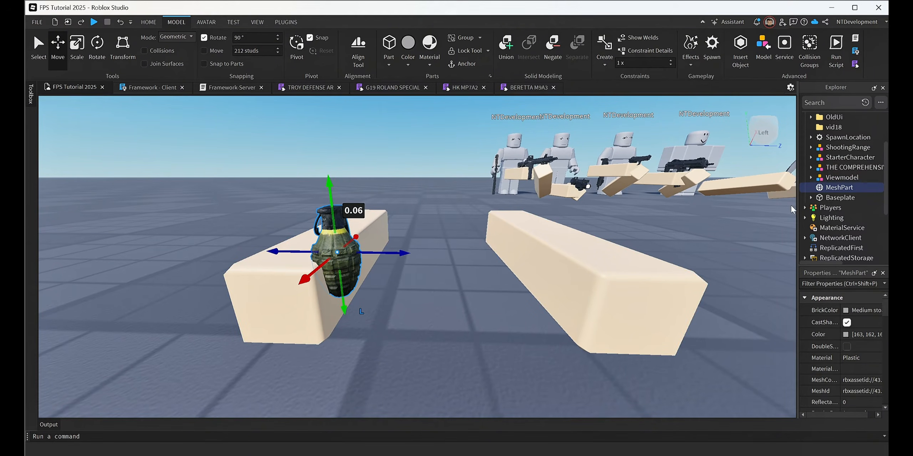
# Rename the grenade's MeshPart to GrenadePart.
pyautogui.doubleClick(840, 188)
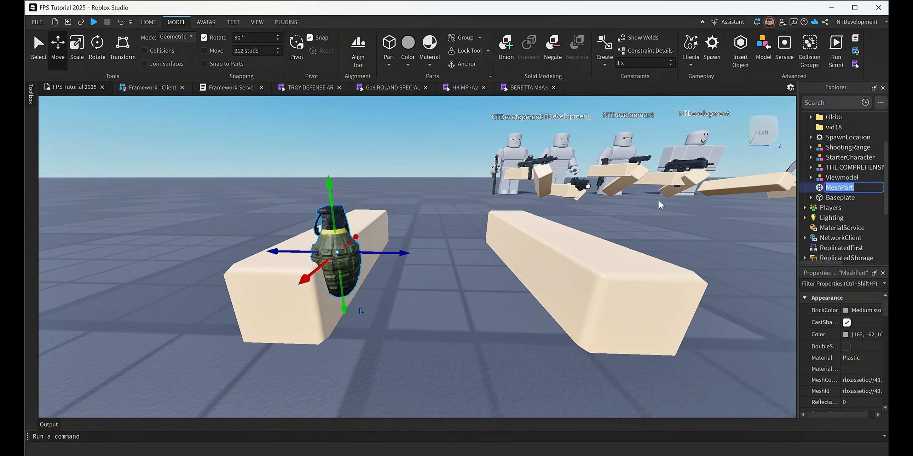
pyautogui.write('Grenade')
pyautogui.press('Return')
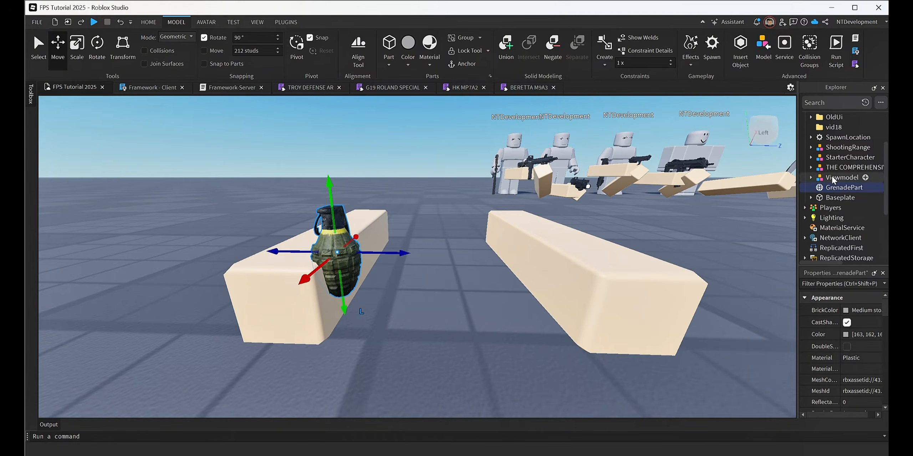
# Rename the Viewmodel model to Frag.
pyautogui.click(842, 178)
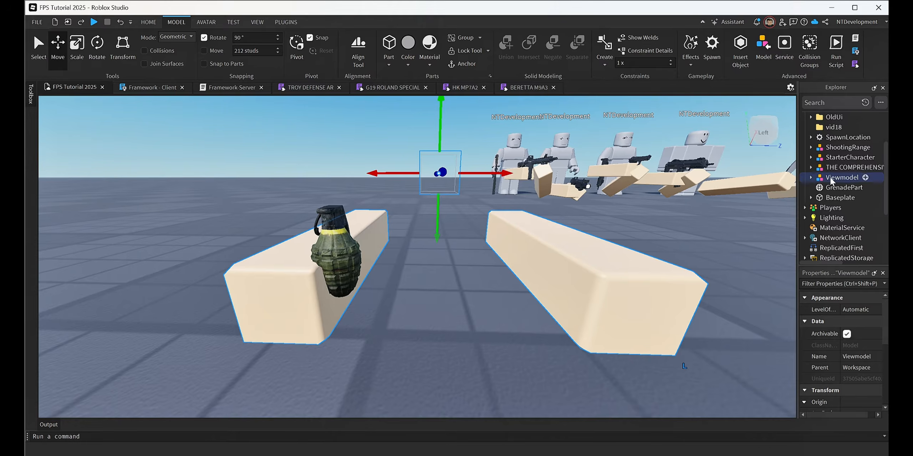
pyautogui.doubleClick(831, 178)
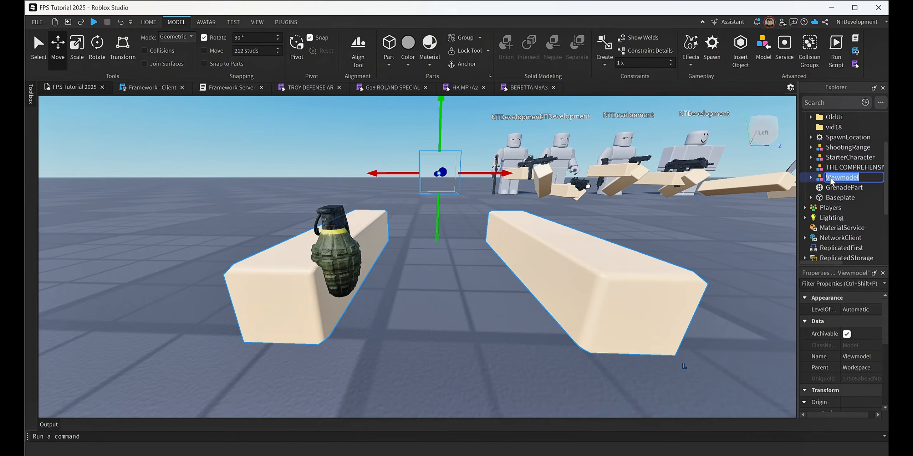
pyautogui.write('Frag')
pyautogui.press('Return')
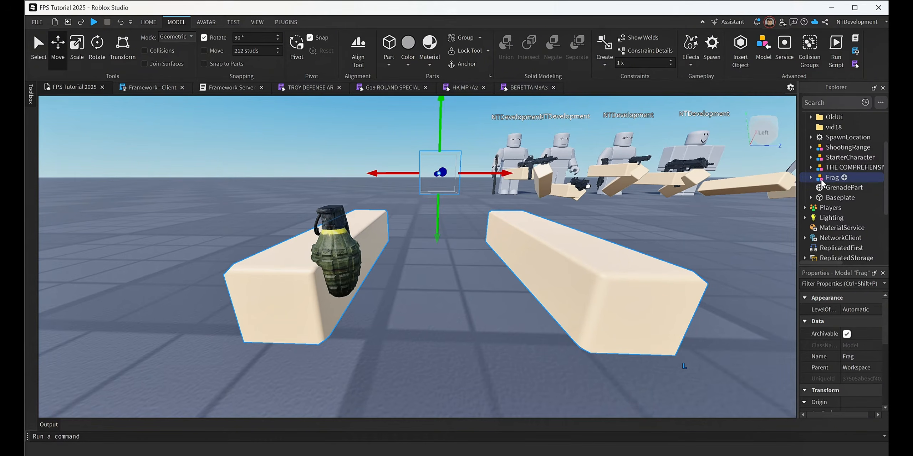
# Turn off CastShadow and CanCollide for GrenadePart.
pyautogui.click(353, 241)
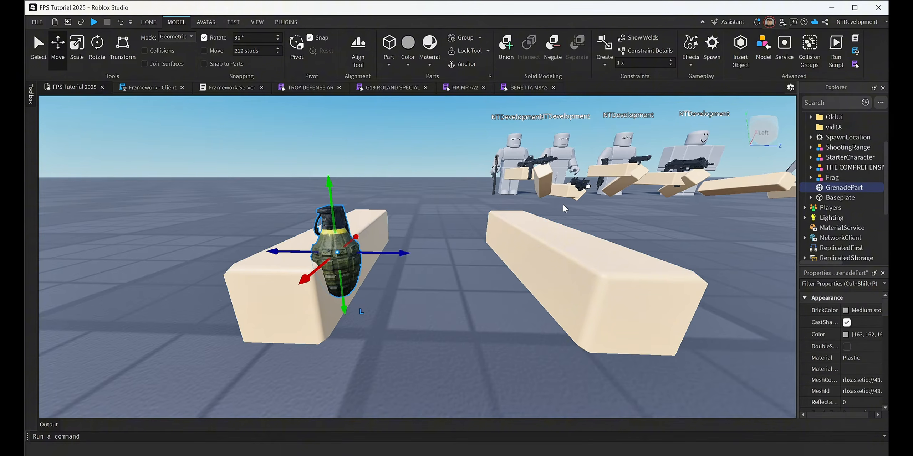
pyautogui.click(810, 177)
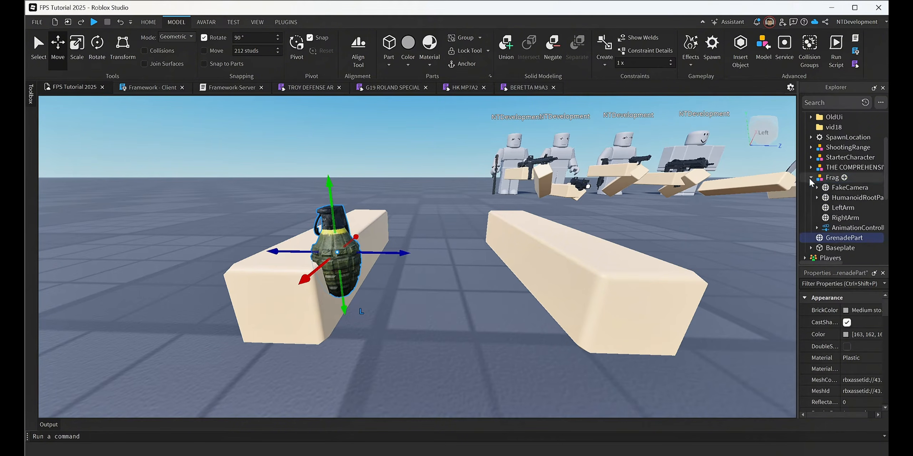
pyautogui.click(810, 177)
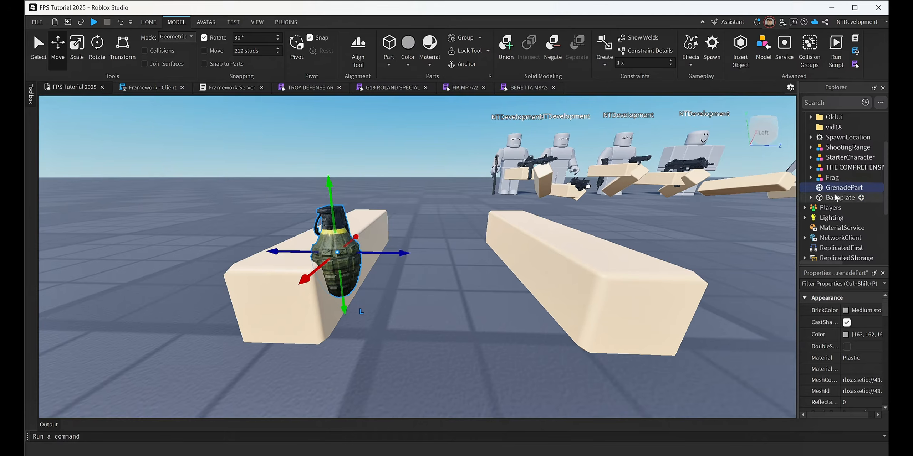
pyautogui.scroll(-6, 843, 337)
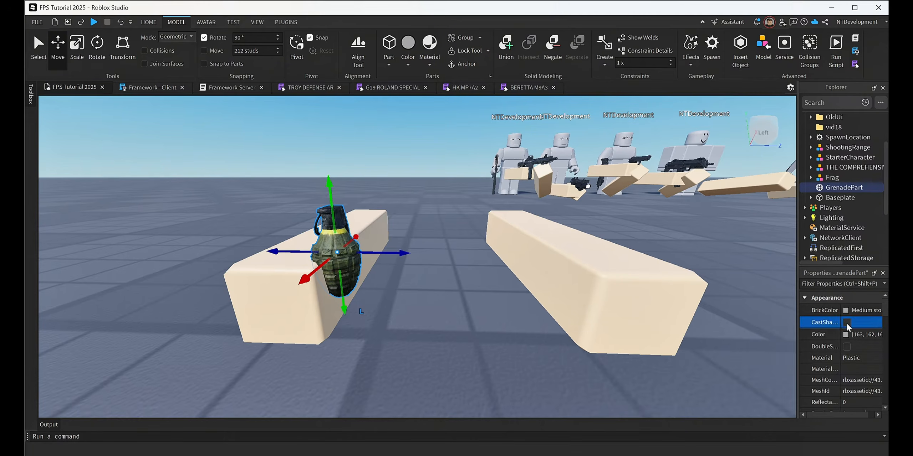
pyautogui.scroll(-10, 850, 357)
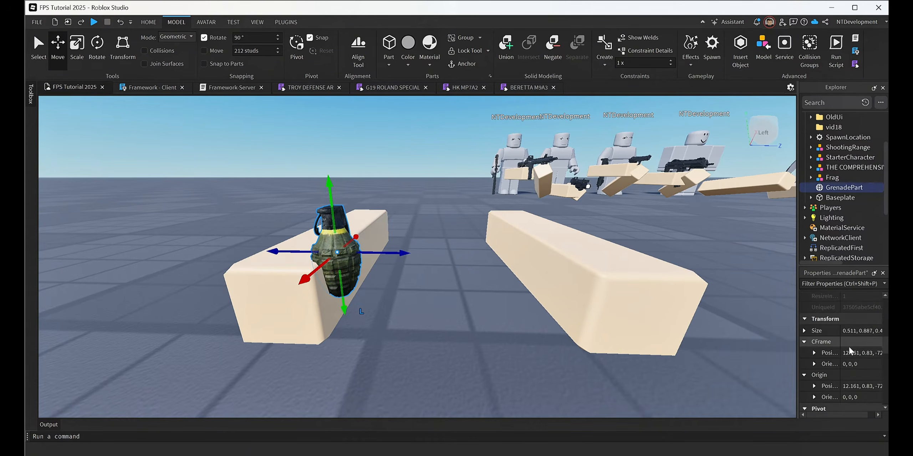
pyautogui.scroll(-3, 848, 389)
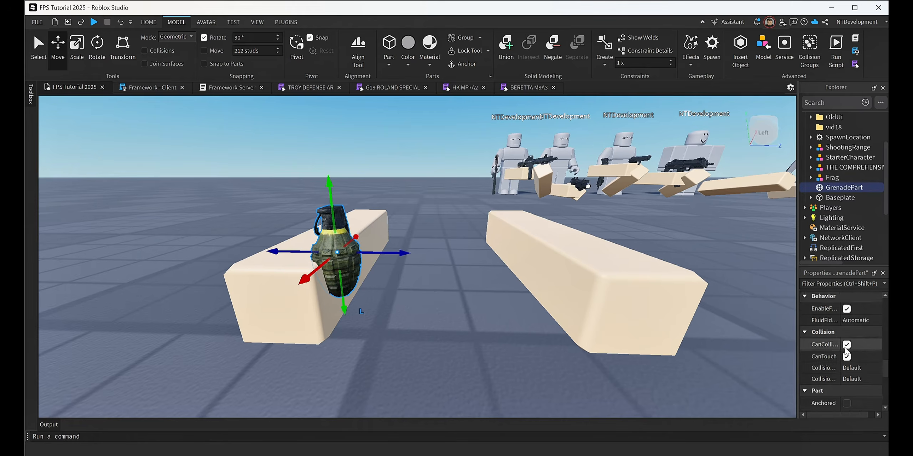
pyautogui.click(846, 345)
pyautogui.scroll(-6, 844, 346)
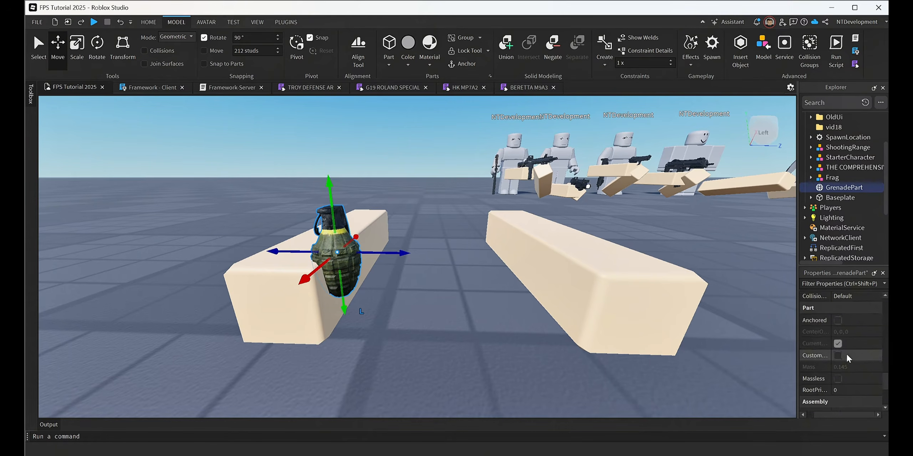
pyautogui.scroll(6, 847, 337)
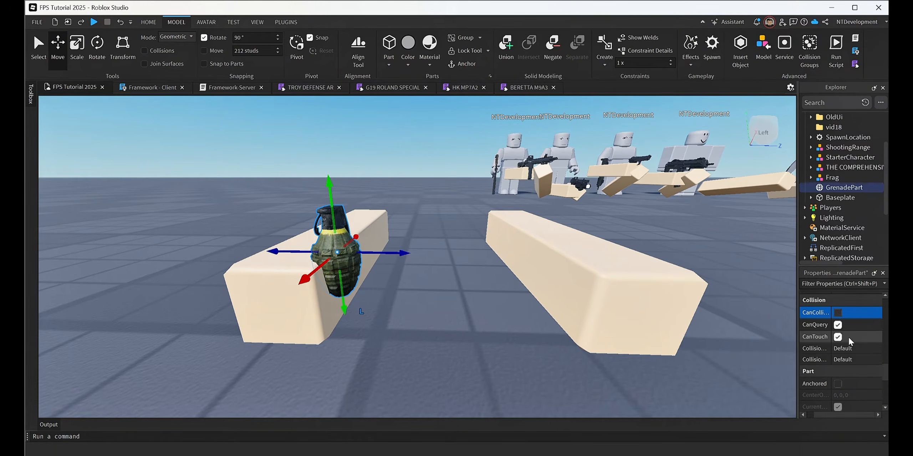
pyautogui.scroll(4, 848, 337)
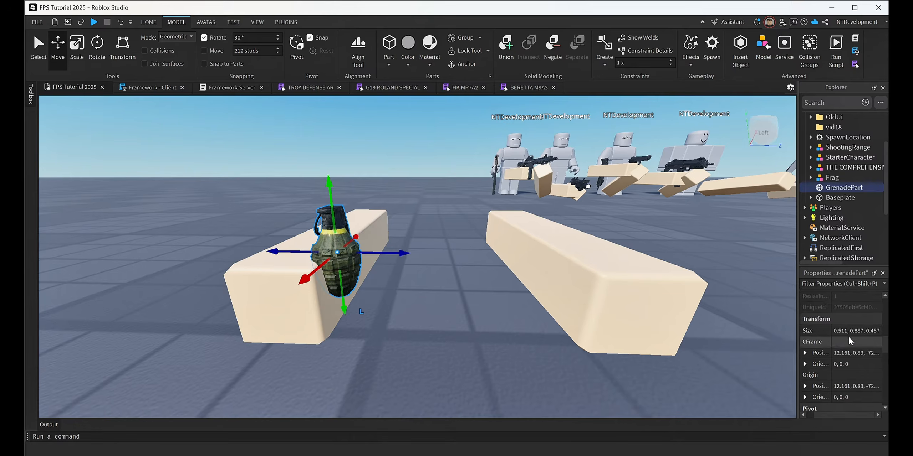
pyautogui.scroll(-4, 848, 335)
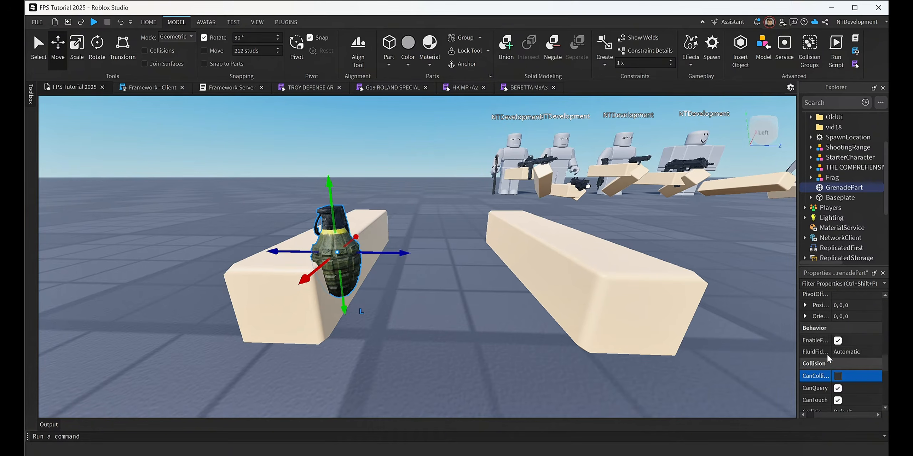
# Move GrenadePart into the Frag model.
pyautogui.scroll(-3, 828, 361)
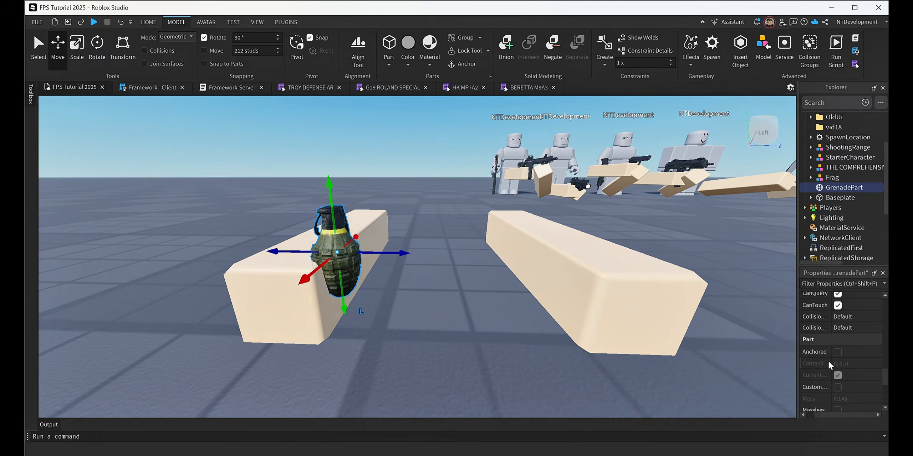
pyautogui.scroll(3, 848, 349)
pyautogui.scroll(8, 823, 347)
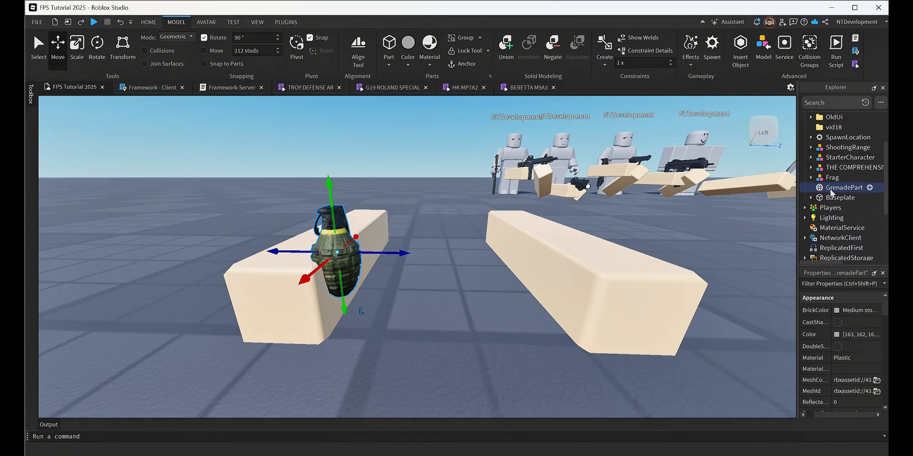
pyautogui.moveTo(832, 191); pyautogui.dragTo(832, 178)
# Use RigEdit to create a joint from RightArm to GrenadePart in the Frag model.
pyautogui.moveTo(544, 303); pyautogui.dragTo(474, 284)
pyautogui.moveTo(593, 278); pyautogui.dragTo(592, 277, button='right')
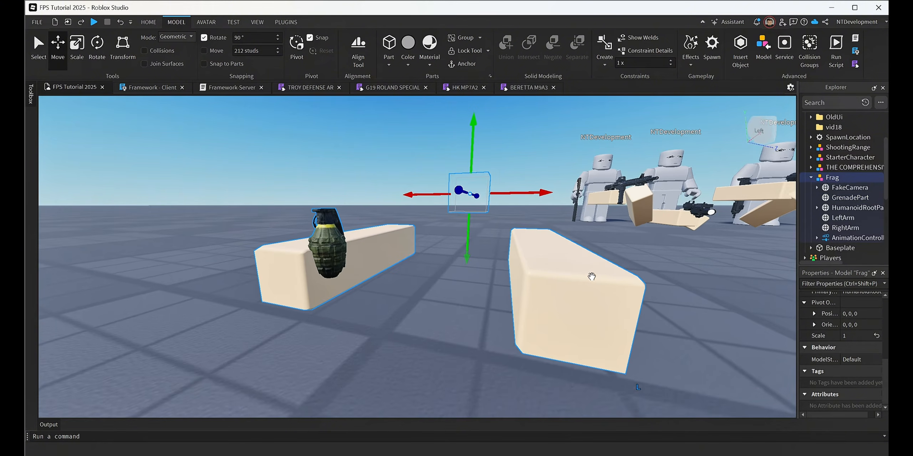
pyautogui.moveTo(642, 244); pyautogui.dragTo(609, 242, button='right')
pyautogui.press('s')
pyautogui.press('w')
pyautogui.press('d')
pyautogui.press('s')
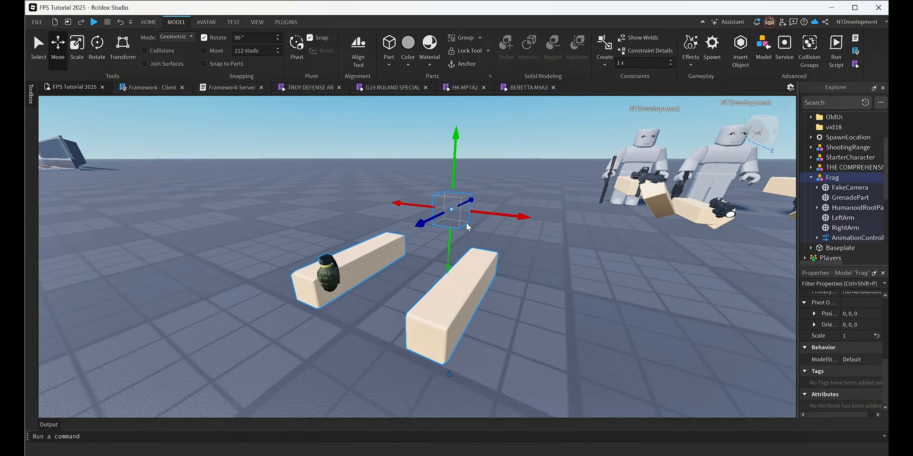
pyautogui.click(286, 22)
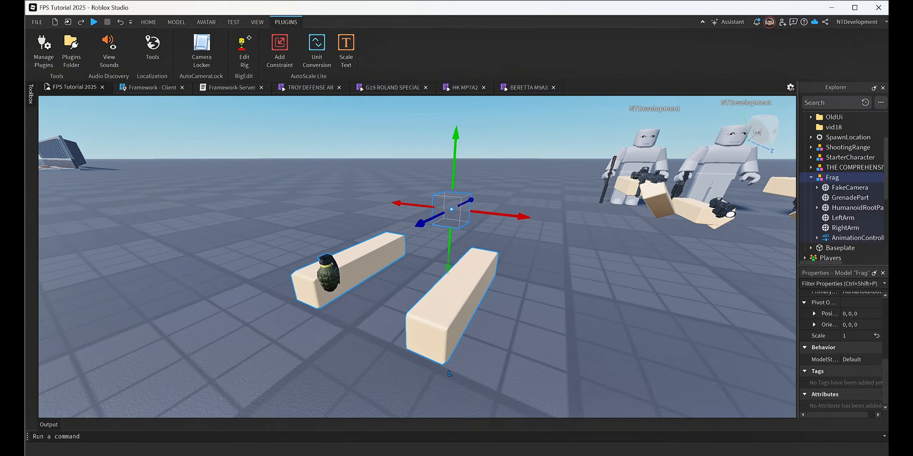
pyautogui.click(244, 52)
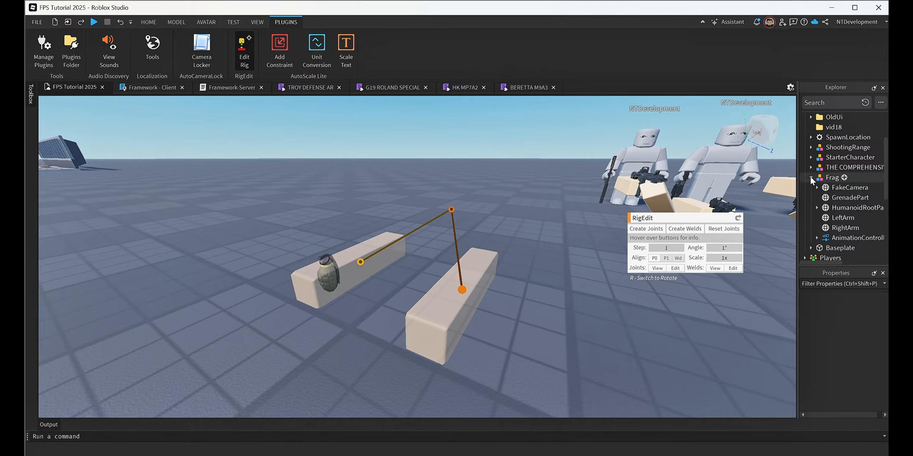
pyautogui.click(831, 177)
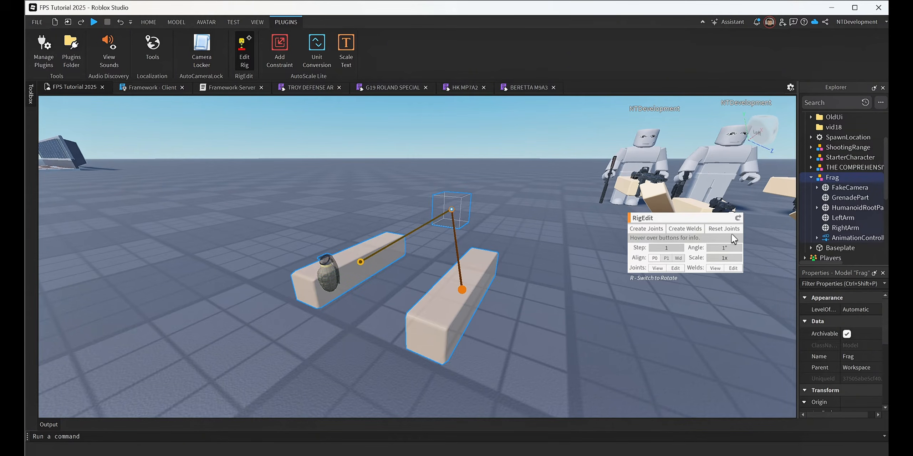
pyautogui.click(845, 228)
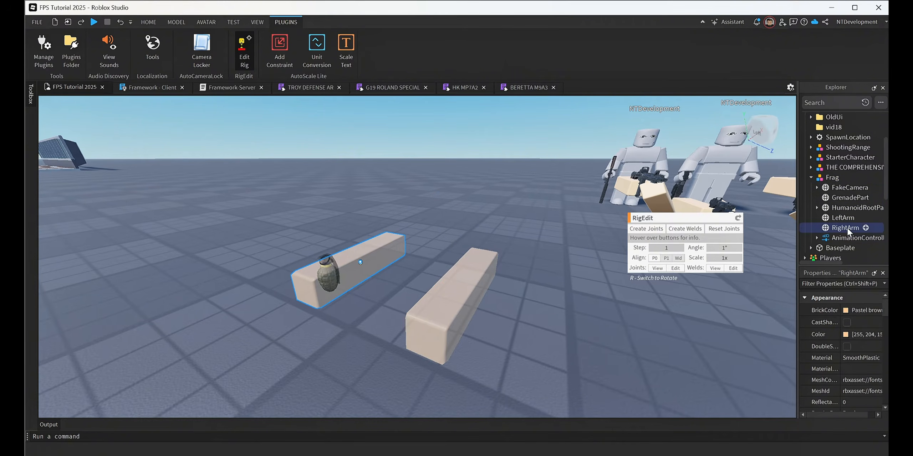
pyautogui.keyDown('ctrl'); pyautogui.click(842, 197); pyautogui.keyUp('ctrl')
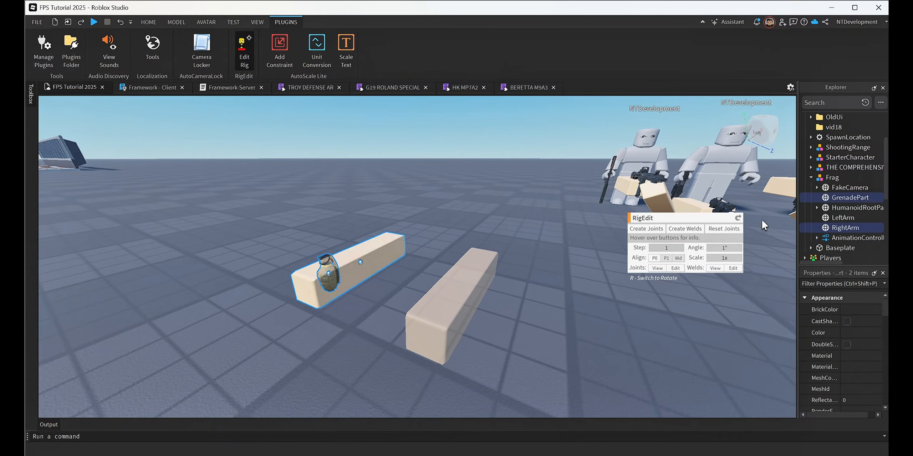
pyautogui.click(640, 229)
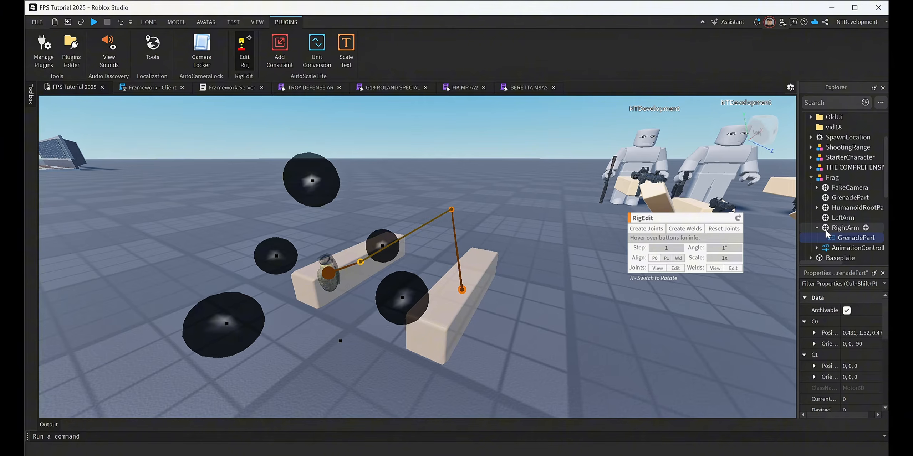
pyautogui.click(817, 228)
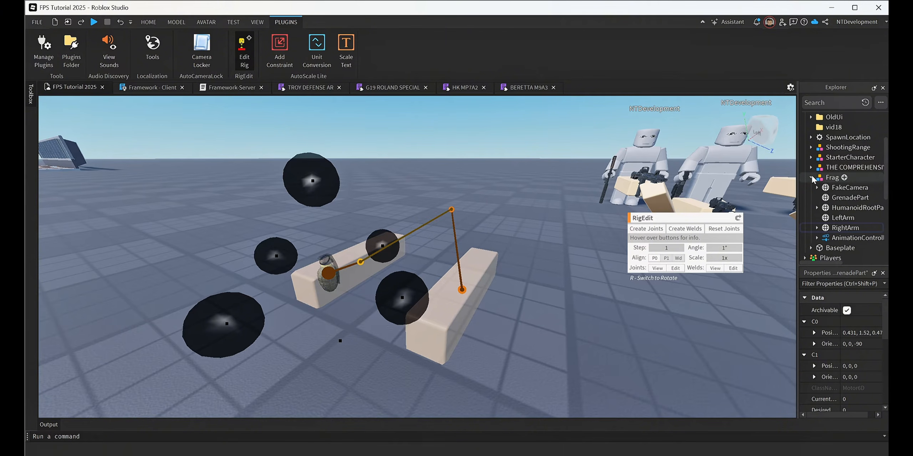
pyautogui.press('Escape')
pyautogui.moveTo(531, 233); pyautogui.dragTo(538, 237, button='right')
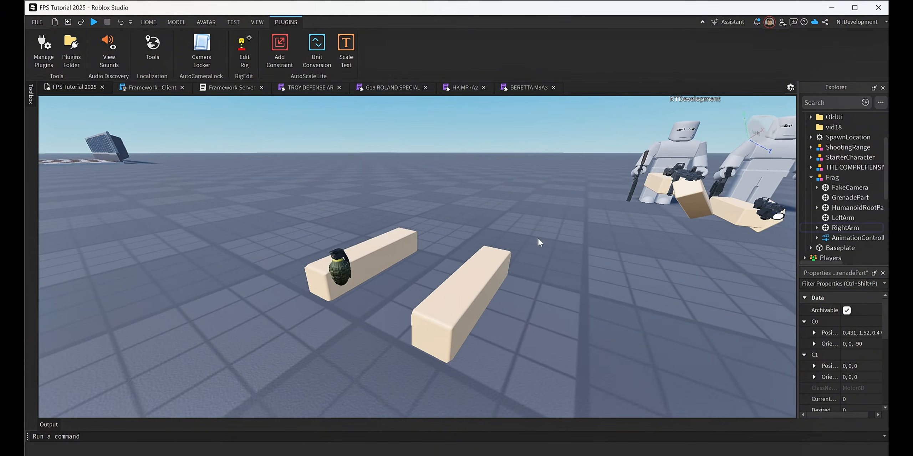
pyautogui.click(811, 178)
pyautogui.press('d')
pyautogui.moveTo(679, 241); pyautogui.dragTo(677, 239, button='right')
pyautogui.click(811, 178)
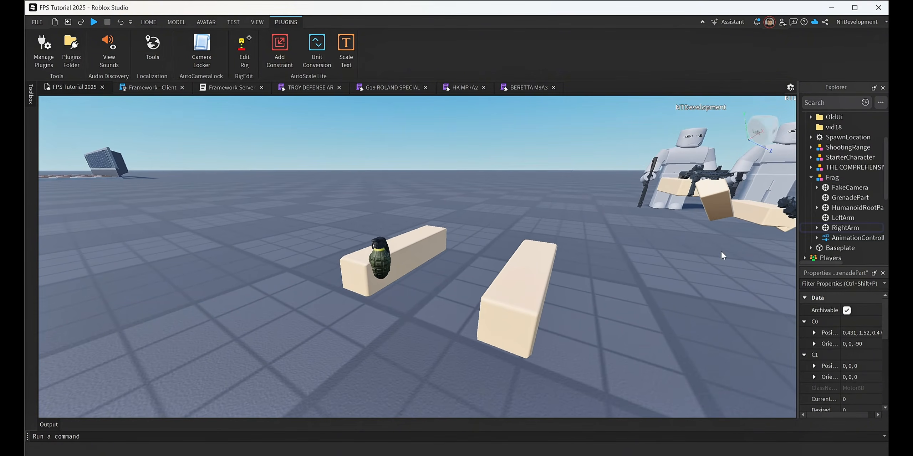
pyautogui.moveTo(717, 261); pyautogui.dragTo(729, 272, button='right')
pyautogui.press('w')
pyautogui.press('d')
pyautogui.press('s')
pyautogui.press('w')
pyautogui.press('w')
pyautogui.press('s')
pyautogui.press('w')
pyautogui.moveTo(665, 283); pyautogui.dragTo(664, 273, button='right')
pyautogui.press('a')
pyautogui.press('w')
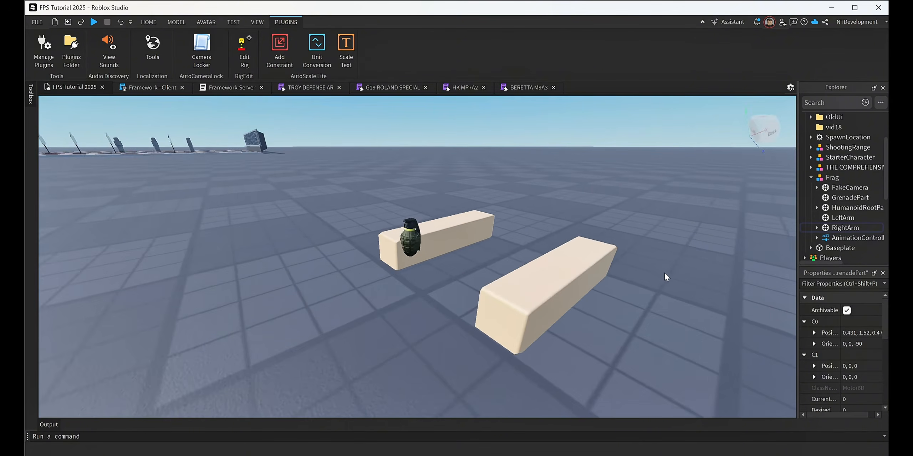
# Try to move FakeCamera about 1.69 studs away from HumanoidRootPart in the Frag model.
pyautogui.click(509, 263)
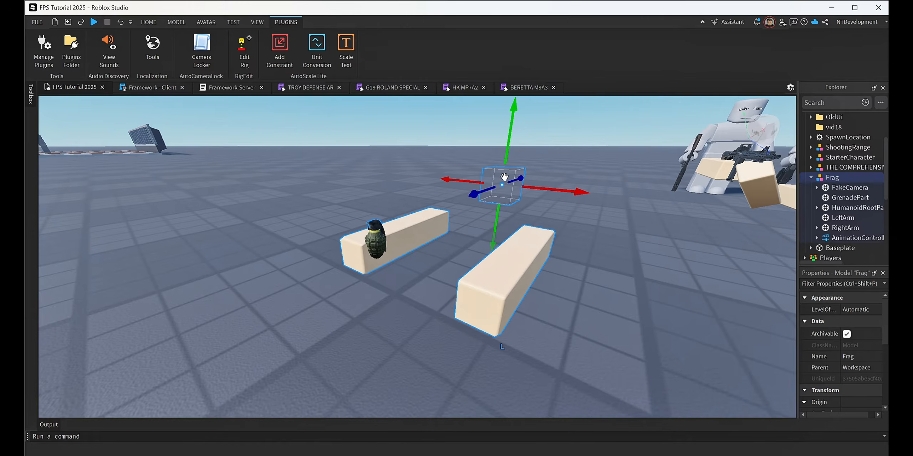
pyautogui.click(850, 188)
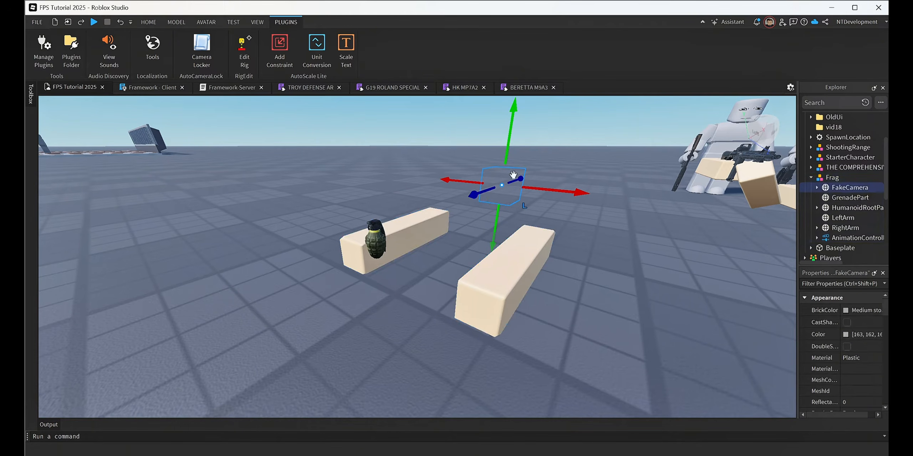
pyautogui.keyDown('ctrl'); pyautogui.click(845, 210); pyautogui.keyUp('ctrl')
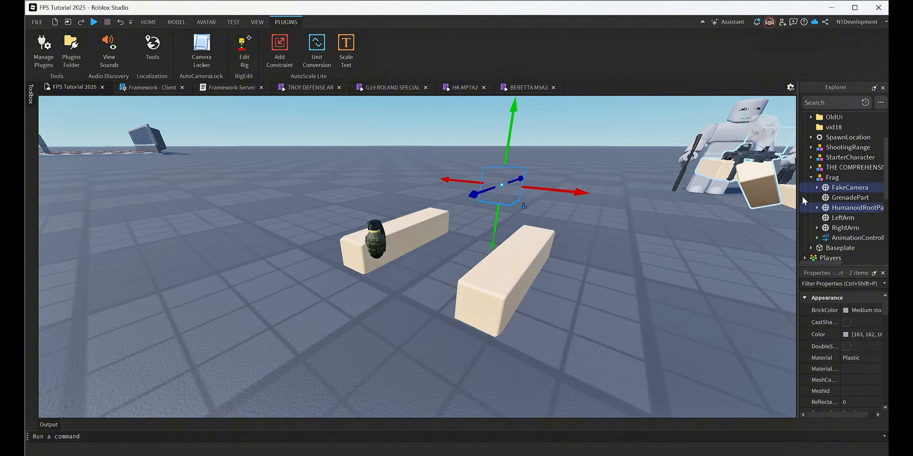
pyautogui.click(856, 188)
pyautogui.moveTo(521, 179); pyautogui.dragTo(503, 192)
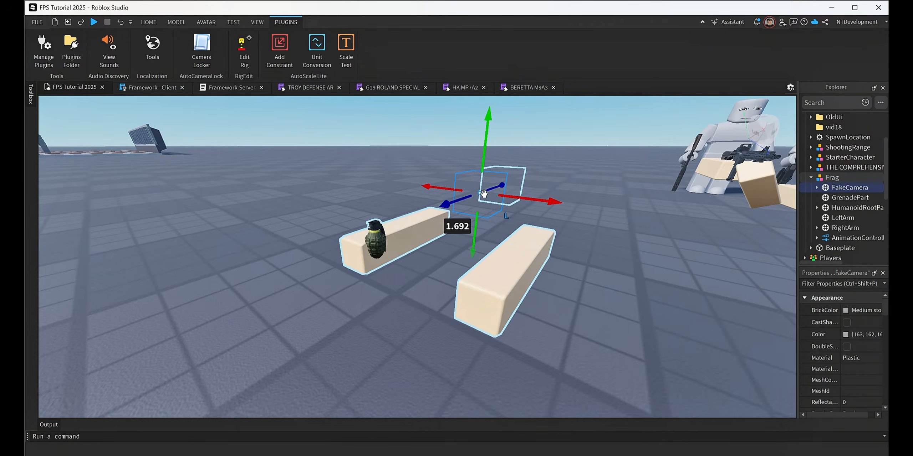
pyautogui.moveTo(484, 194); pyautogui.dragTo(526, 200)
pyautogui.hotkey('ctrl', 'z')
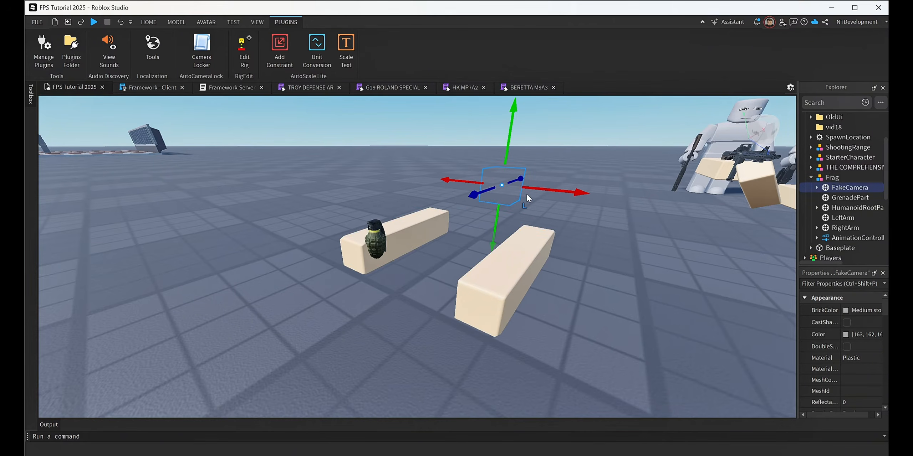
pyautogui.keyDown('ctrl'); pyautogui.click(847, 209); pyautogui.keyUp('ctrl')
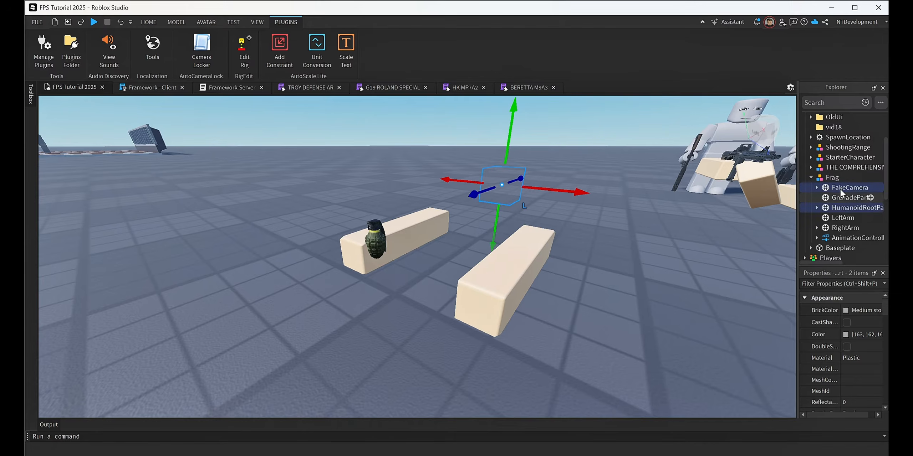
pyautogui.moveTo(568, 275); pyautogui.dragTo(571, 273, button='right')
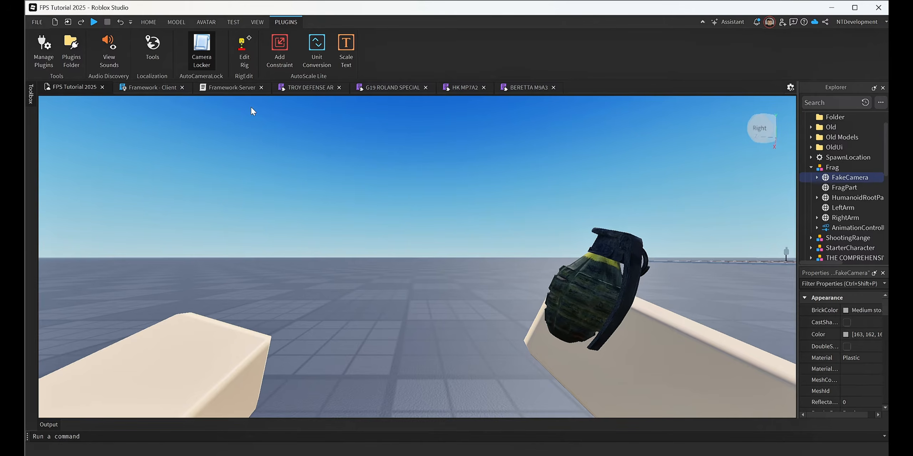
# Examine how the posed arms of the Frag viewmodel hold the grenade, viewing them from the front.
pyautogui.click(351, 184)
pyautogui.press('a')
pyautogui.moveTo(351, 184); pyautogui.dragTo(349, 182, button='right')
pyautogui.click(458, 251)
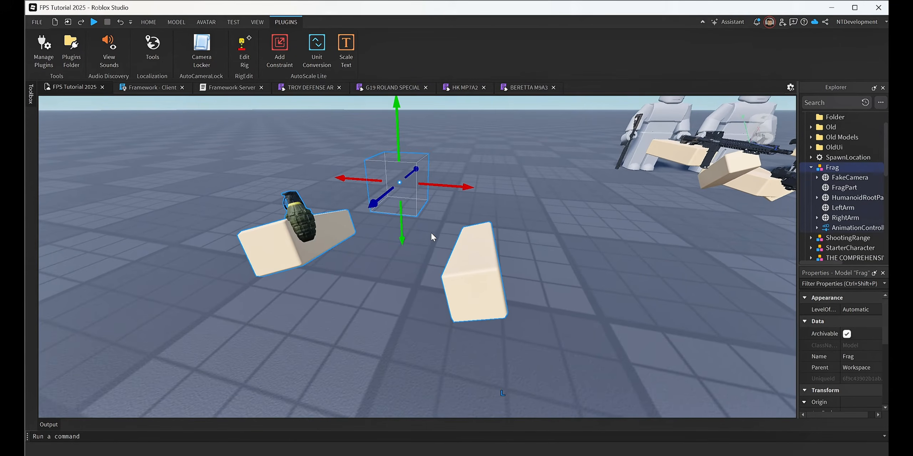
pyautogui.press('a')
pyautogui.moveTo(431, 233); pyautogui.dragTo(431, 232, button='right')
pyautogui.press('d')
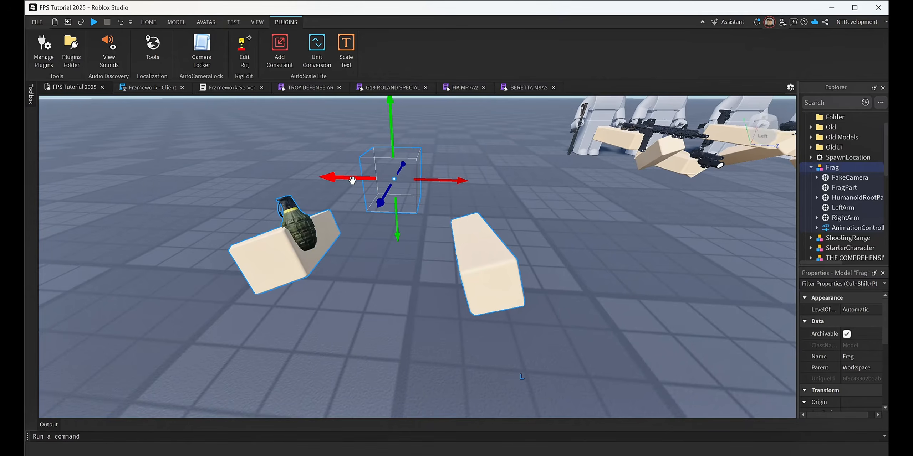
pyautogui.moveTo(559, 211); pyautogui.dragTo(575, 225, button='right')
pyautogui.press('d')
pyautogui.press('a')
pyautogui.press('w')
pyautogui.press('d')
pyautogui.press('d')
pyautogui.press('w')
pyautogui.press('a')
pyautogui.press('s')
pyautogui.press('w')
pyautogui.press('w')
pyautogui.press('s')
pyautogui.press('w')
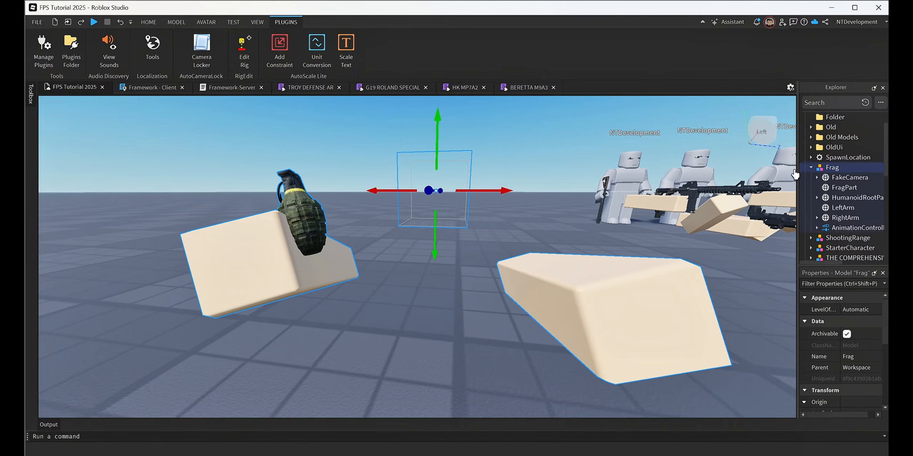
# Move the Frag model into the Viewmodels folder of ReplicatedStorage.
pyautogui.click(810, 167)
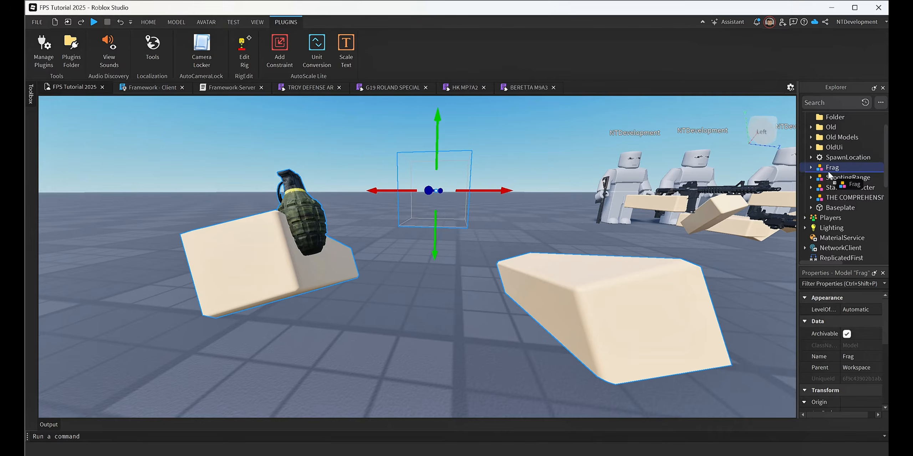
pyautogui.moveTo(828, 171); pyautogui.dragTo(842, 255)
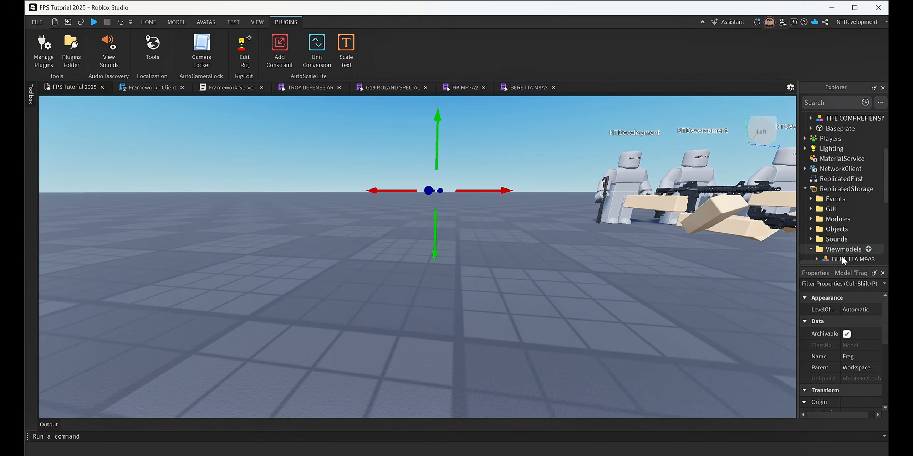
pyautogui.scroll(-3, 842, 255)
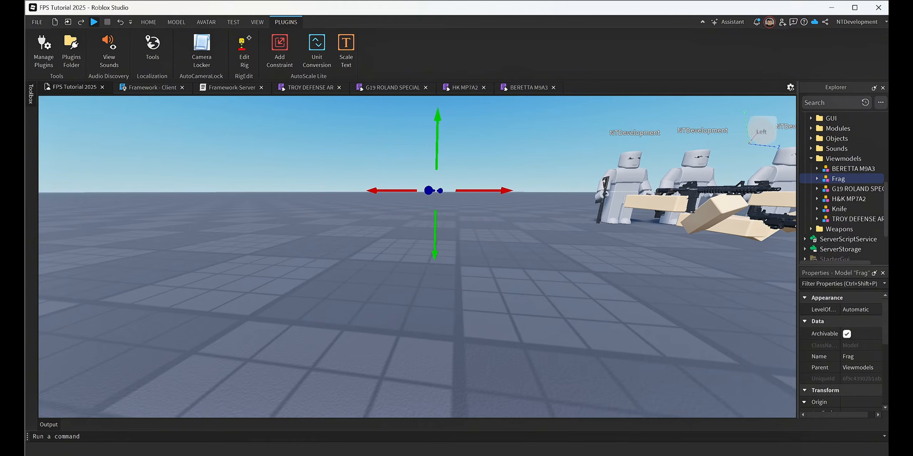
# Playtest the game with the default loadout and equip the Frag throwable to check its viewmodel.
pyautogui.press('F5')
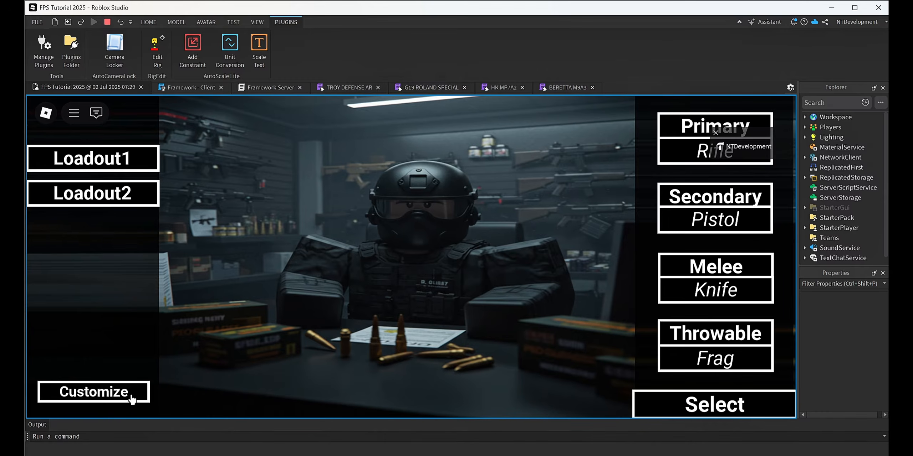
pyautogui.click(715, 405)
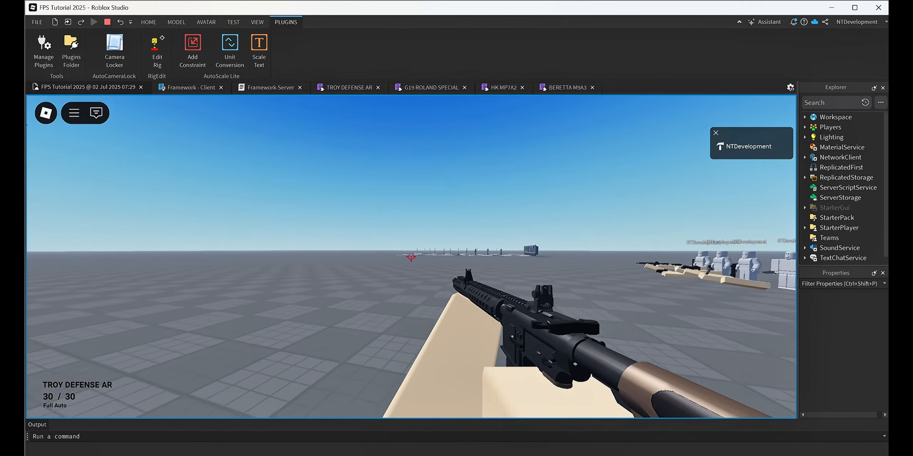
pyautogui.press('3')
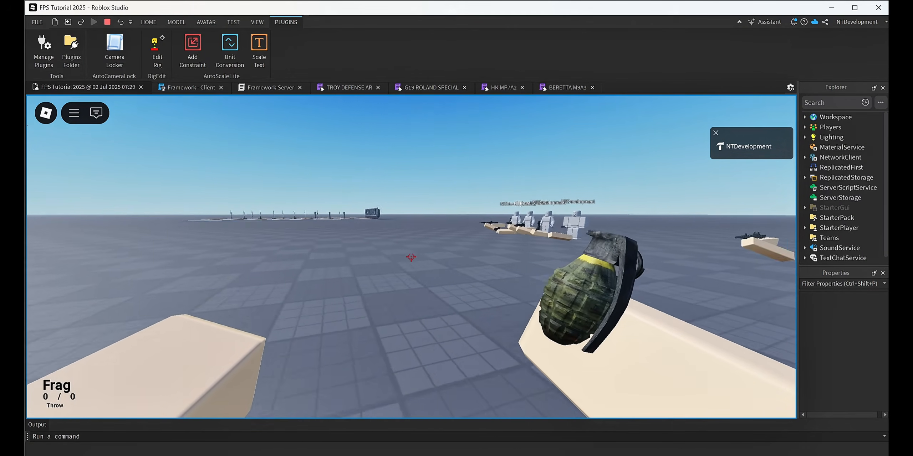
pyautogui.press('w')
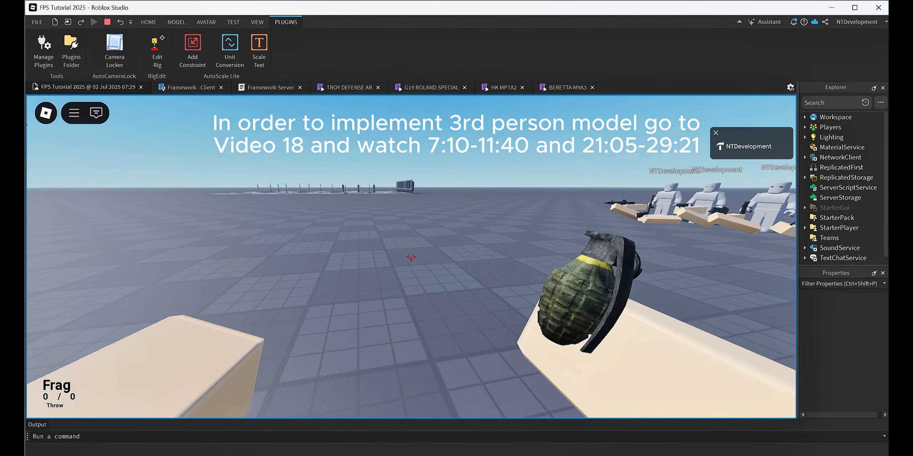
# Check the Output log for errors and stop the playtest.
pyautogui.press('Escape')
pyautogui.click(42, 426)
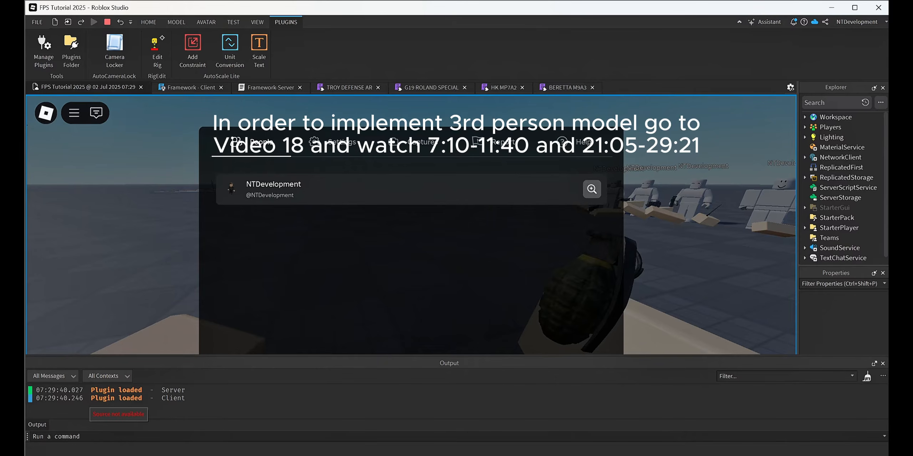
pyautogui.click(766, 317)
pyautogui.press('Escape')
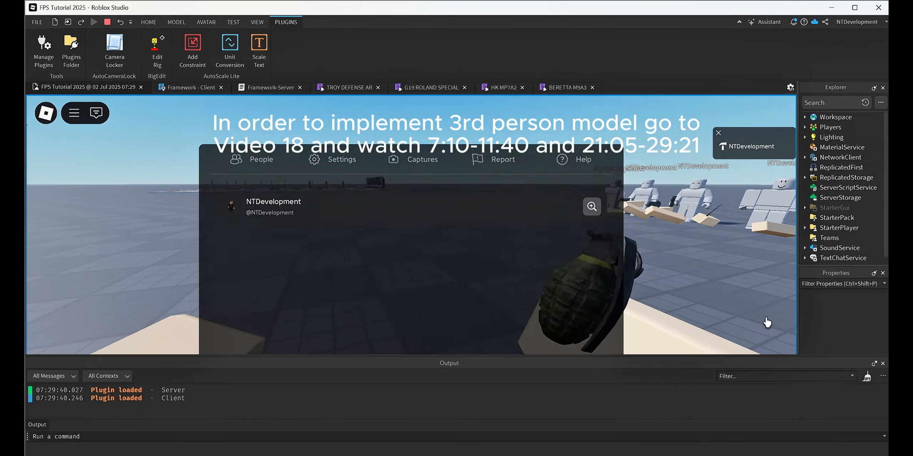
pyautogui.press('Escape')
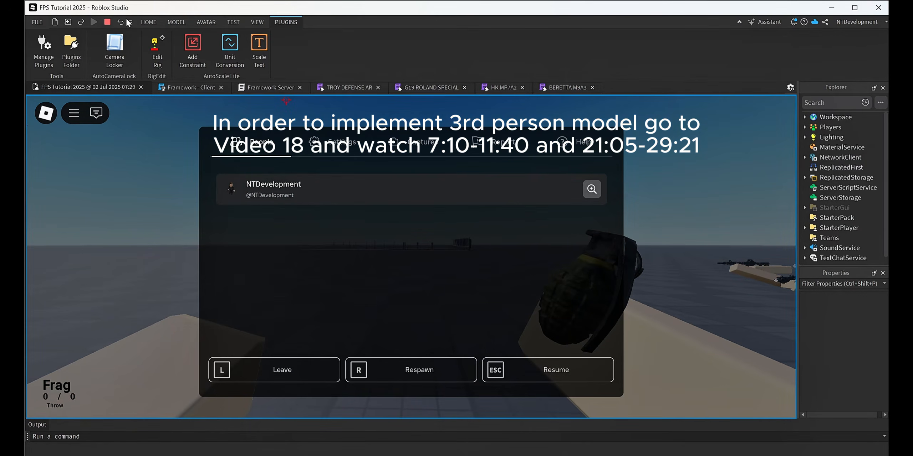
pyautogui.hotkey('shift', 'F5')
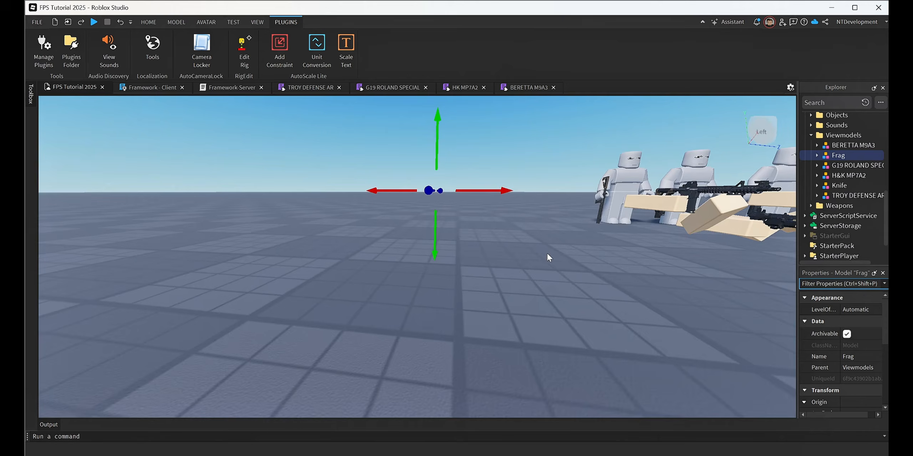
pyautogui.moveTo(547, 253); pyautogui.dragTo(547, 252, button='right')
pyautogui.press('s')
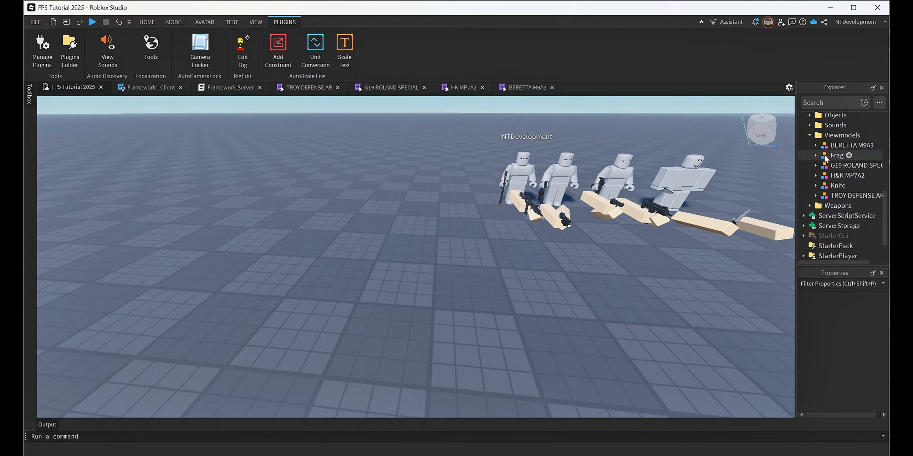
# Duplicate the Frag viewmodel in the Viewmodels folder and move the copy into Workspace.
pyautogui.click(839, 156)
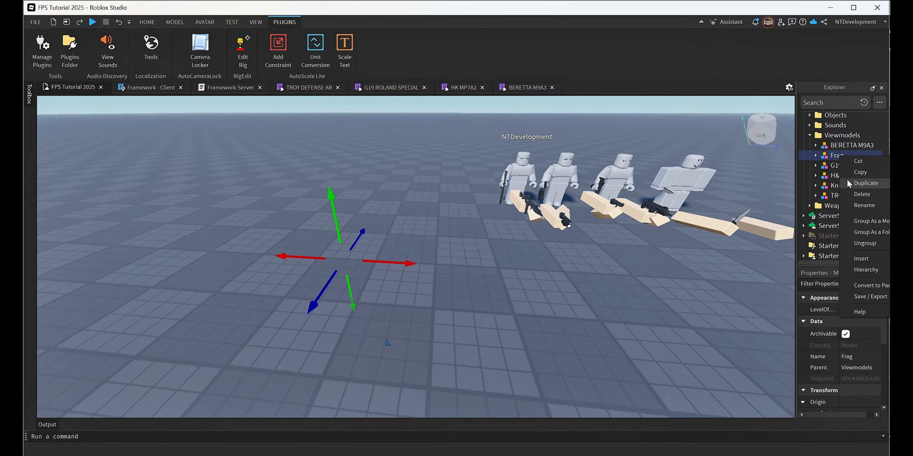
pyautogui.hotkey('ctrl', 'd')
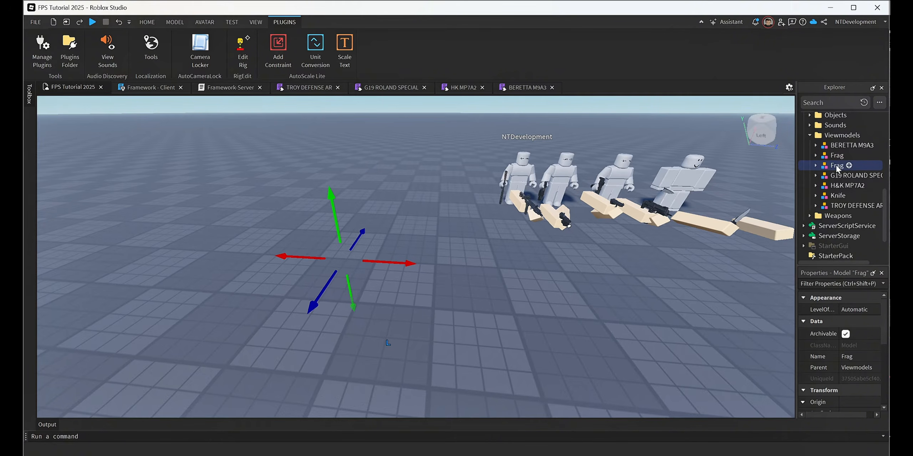
pyautogui.moveTo(837, 168); pyautogui.dragTo(832, 109)
pyautogui.moveTo(832, 109); pyautogui.dragTo(836, 117)
pyautogui.press('w')
pyautogui.moveTo(449, 294); pyautogui.dragTo(449, 294, button='right')
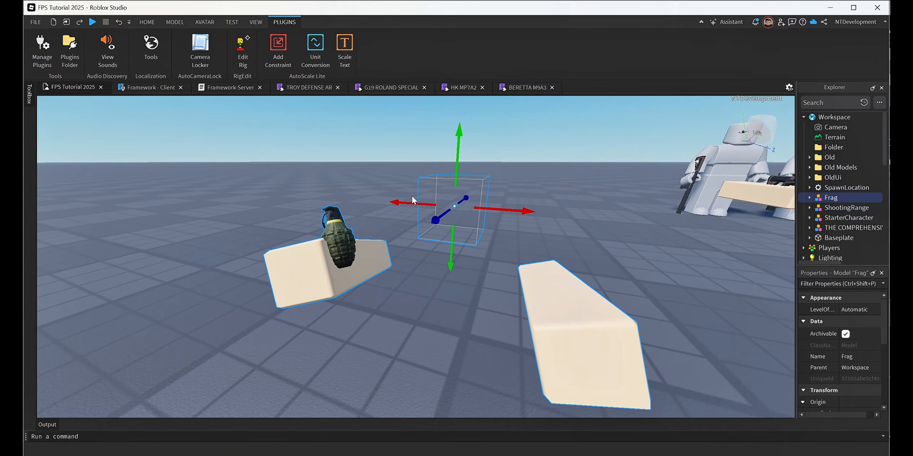
# Open the Animation Editor for the Workspace Frag model, create a new animation and enlarge the viewport.
pyautogui.click(204, 22)
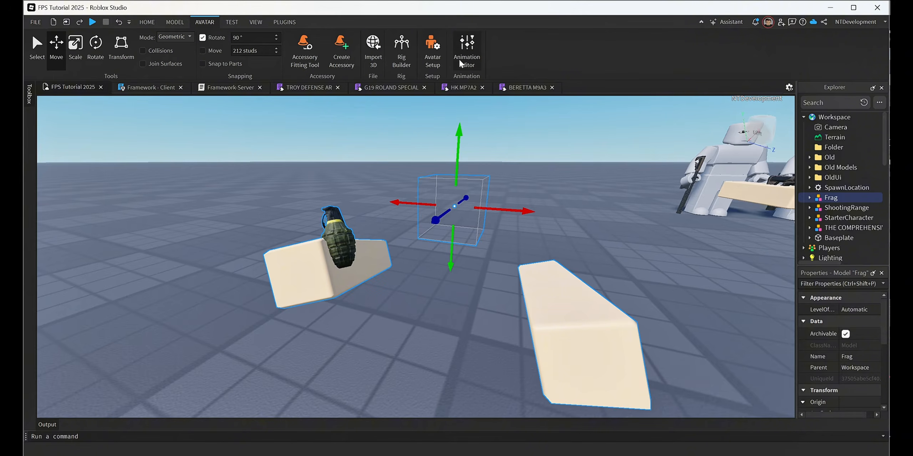
pyautogui.click(466, 49)
pyautogui.click(492, 181)
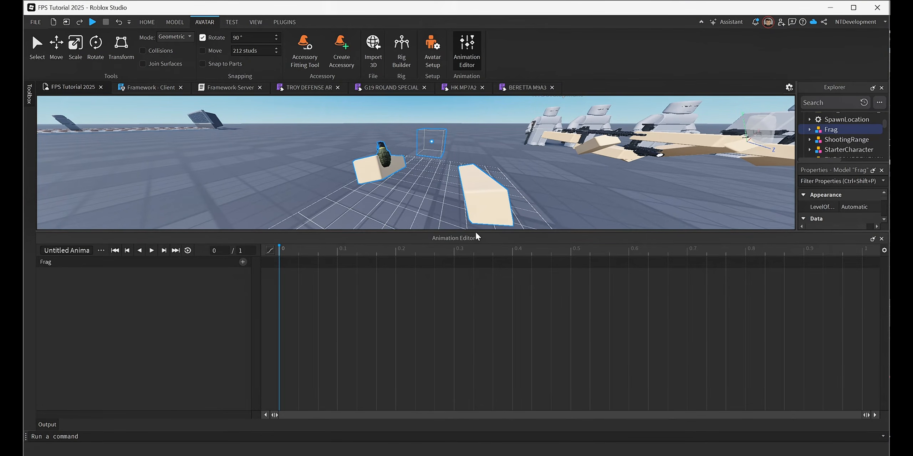
pyautogui.moveTo(476, 234); pyautogui.dragTo(490, 323)
pyautogui.press('d')
pyautogui.moveTo(583, 249); pyautogui.dragTo(582, 249, button='right')
# Add all body parts of the Frag rig as animation tracks and move the playhead to about 0.1.
pyautogui.click(242, 350)
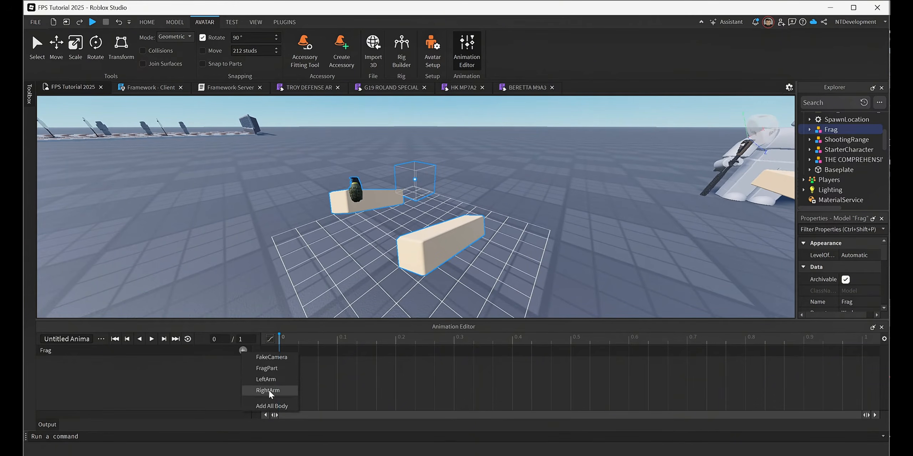
pyautogui.click(276, 407)
pyautogui.scroll(-1, 198, 380)
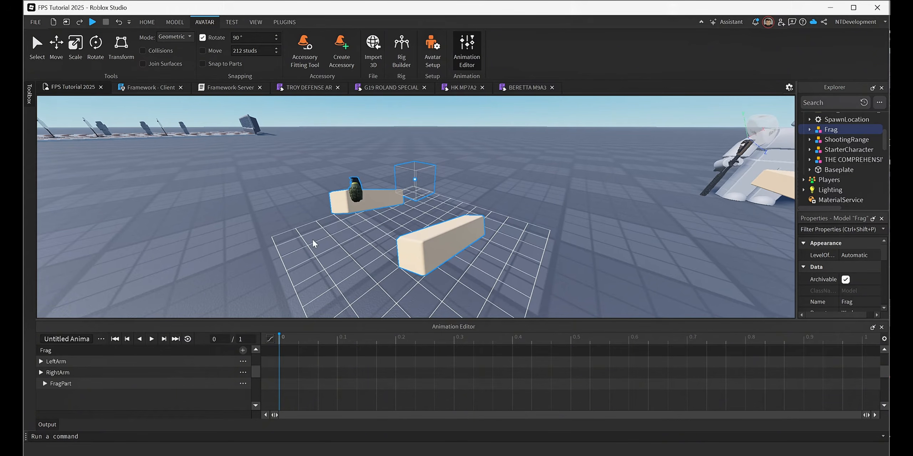
pyautogui.click(337, 339)
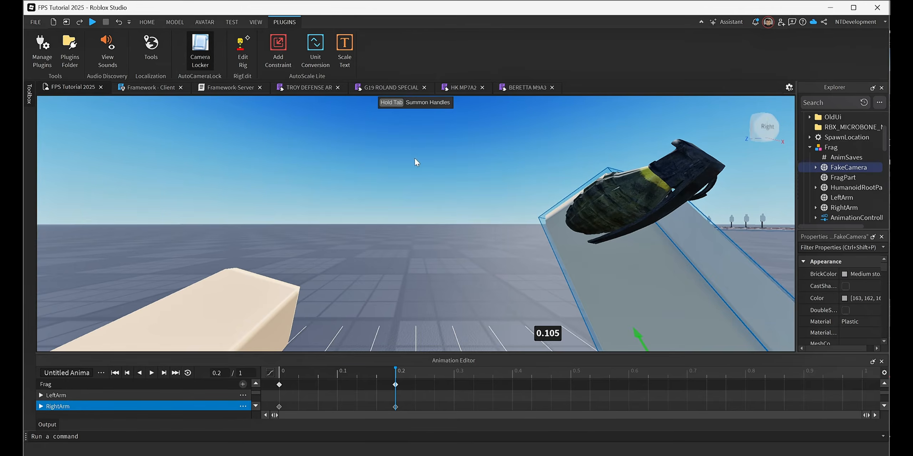
# Play back the GrenadeThrow animation from the FakeCamera viewpoint to check the throwing motion.
pyautogui.click(189, 50)
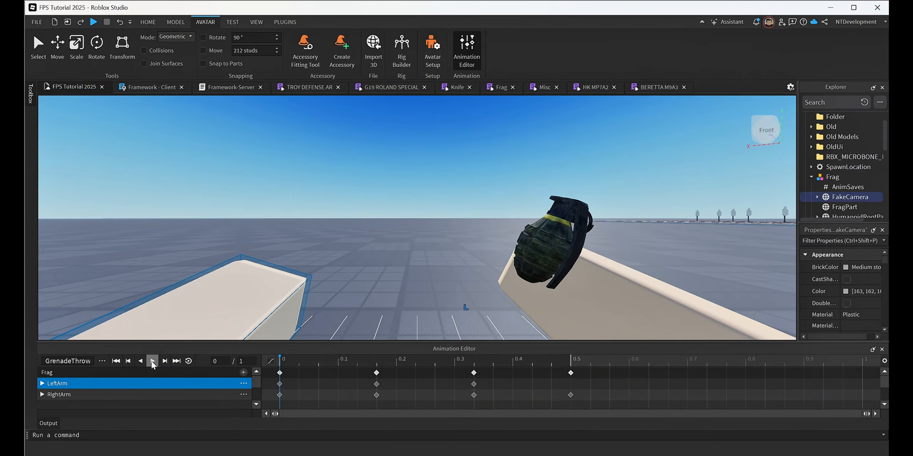
pyautogui.click(152, 361)
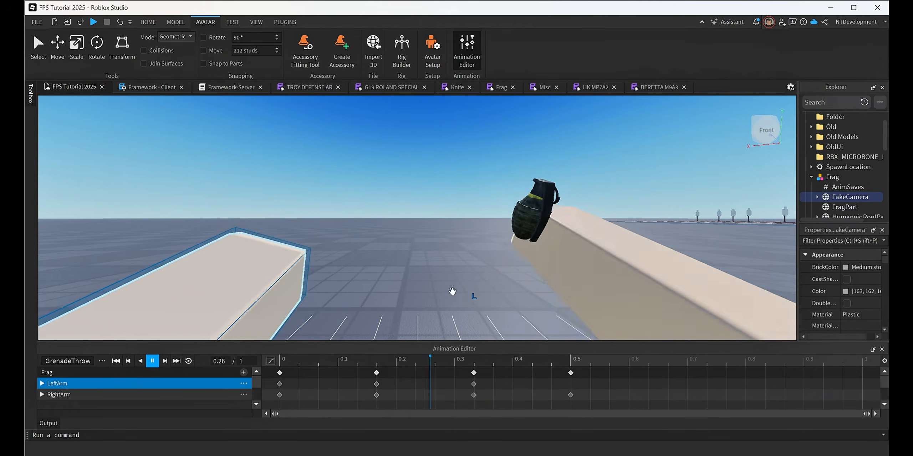
pyautogui.click(150, 362)
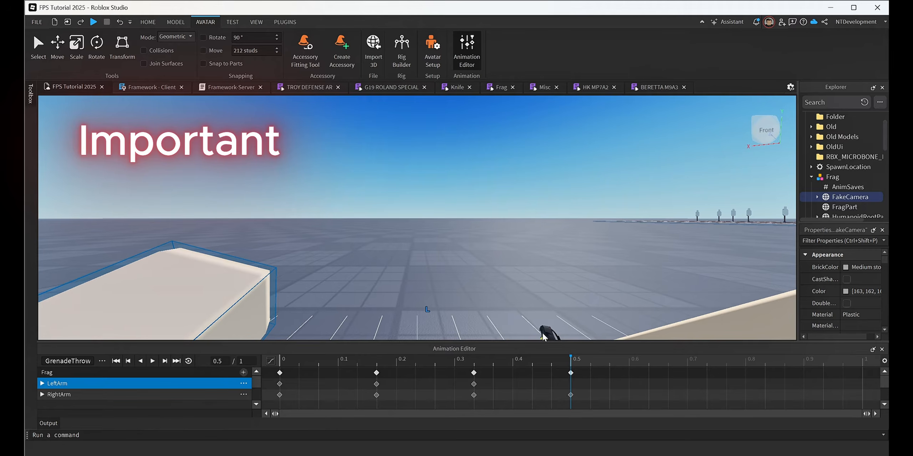
# Add an animation event named GrenadeThrow at the 0.33 keyframe, copy its name and save the event.
pyautogui.click(475, 358)
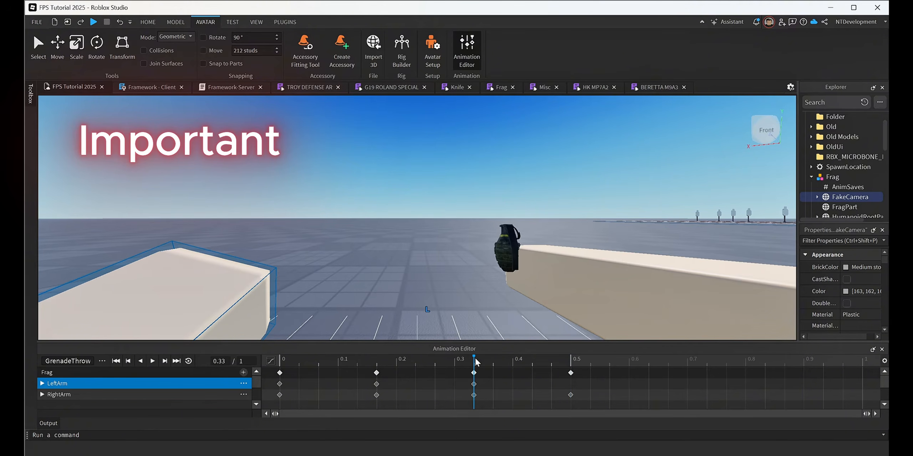
pyautogui.click(377, 357)
pyautogui.moveTo(446, 361); pyautogui.dragTo(479, 363)
pyautogui.rightClick(474, 372)
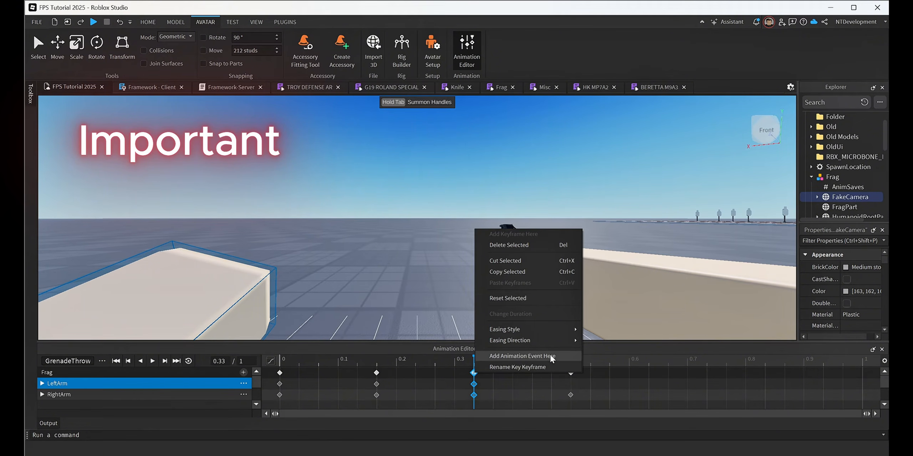
pyautogui.click(535, 355)
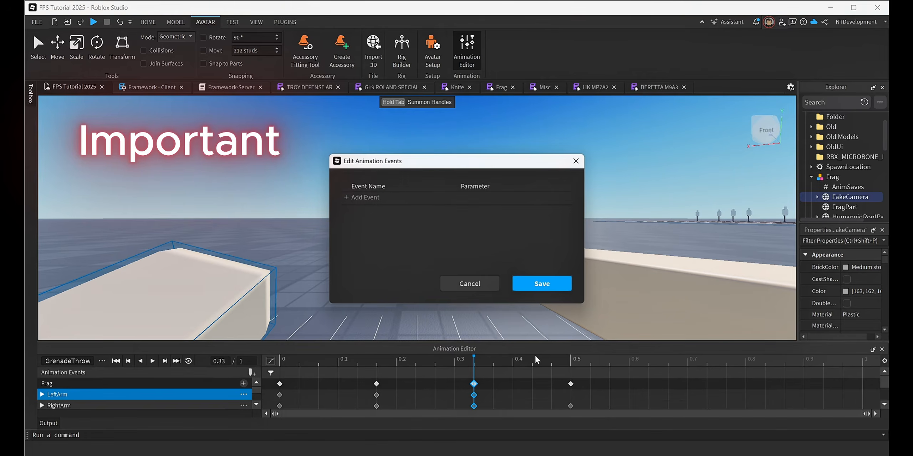
pyautogui.click(367, 198)
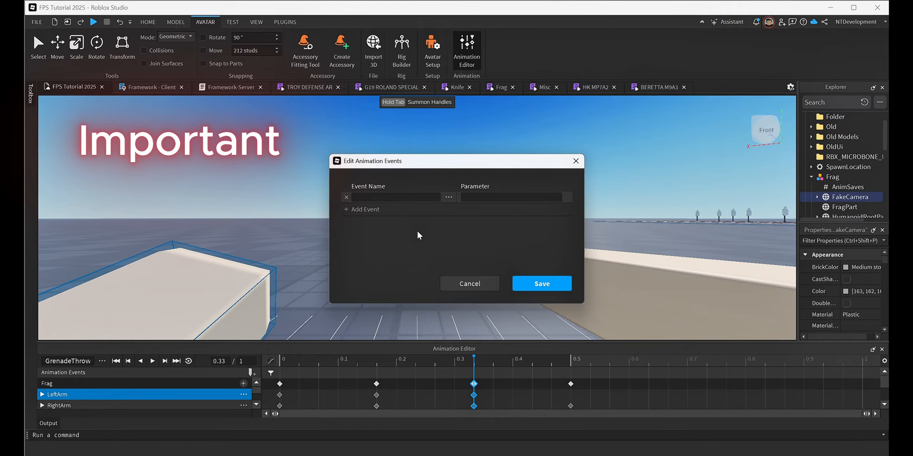
pyautogui.write('GrenadeThrow')
pyautogui.moveTo(396, 198); pyautogui.dragTo(364, 205)
pyautogui.click(540, 283)
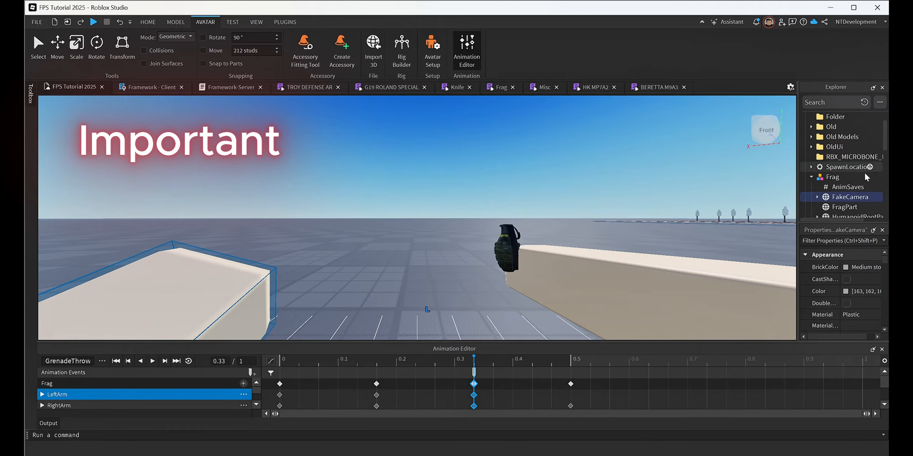
pyautogui.scroll(-10, 845, 172)
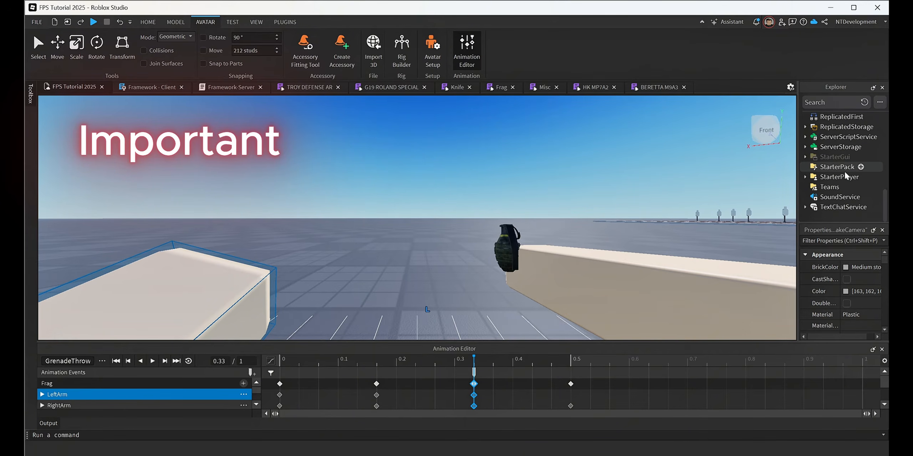
pyautogui.scroll(1, 838, 183)
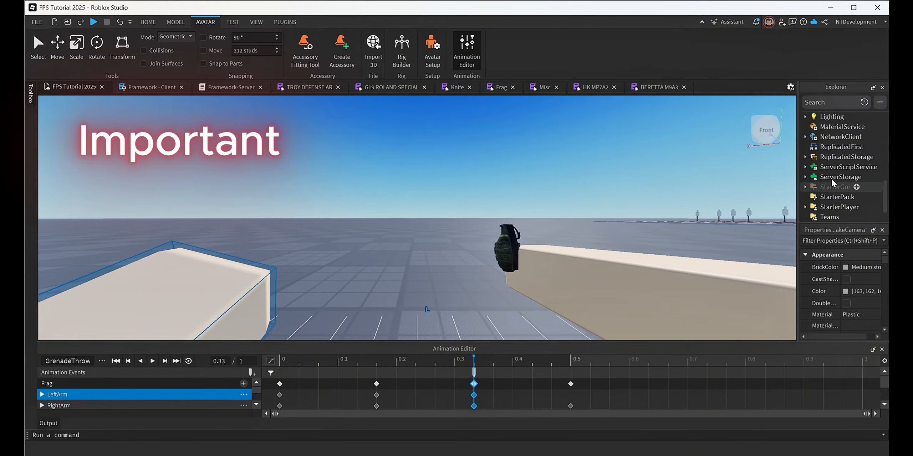
pyautogui.scroll(8, 831, 148)
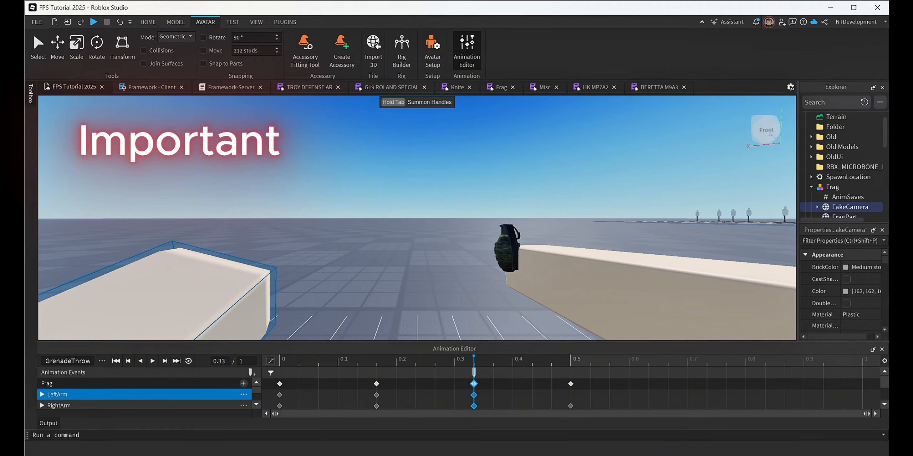
# Paste the event name GrenadeThrow after "Key Frame -" in the sticky note and move the note off screen.
pyautogui.moveTo(888, 246); pyautogui.dragTo(650, 158)
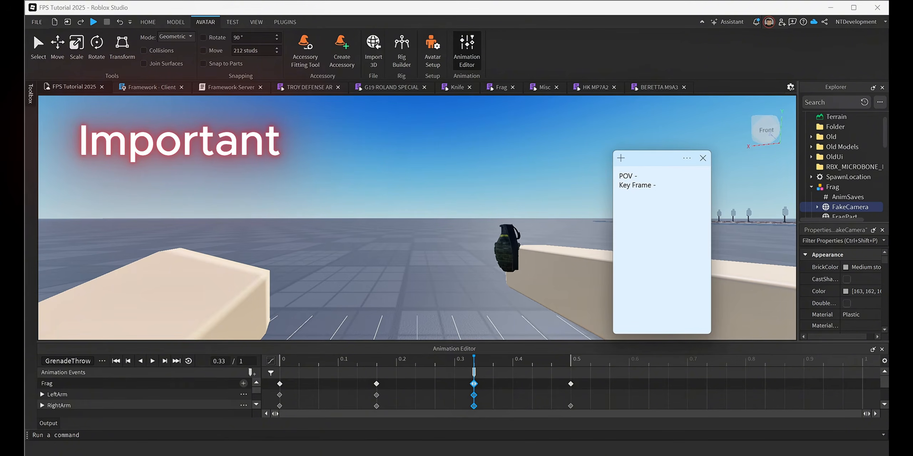
pyautogui.write('GrenadeThrow')
pyautogui.moveTo(647, 158); pyautogui.dragTo(888, 245)
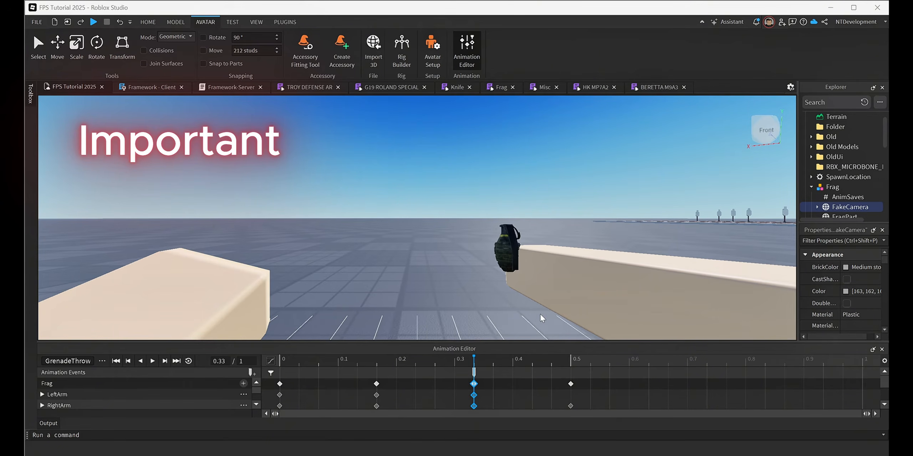
# Set the GrenadeThrow animation's priority to Action.
pyautogui.click(102, 361)
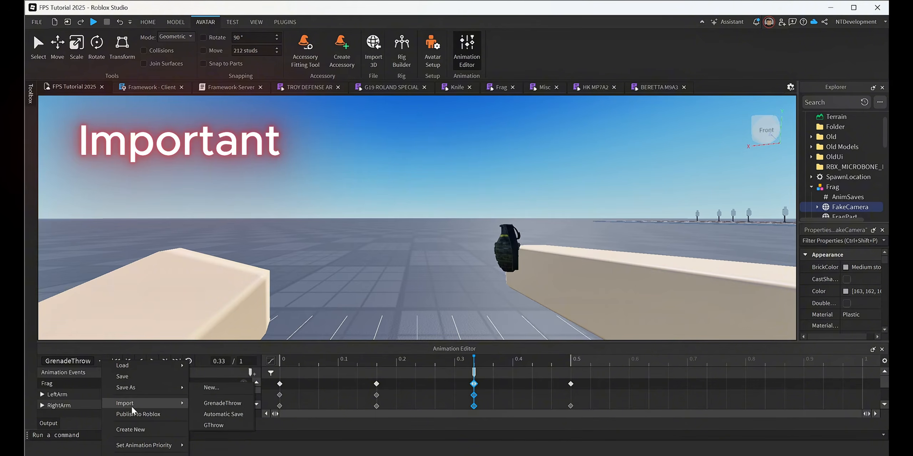
pyautogui.moveTo(139, 444)
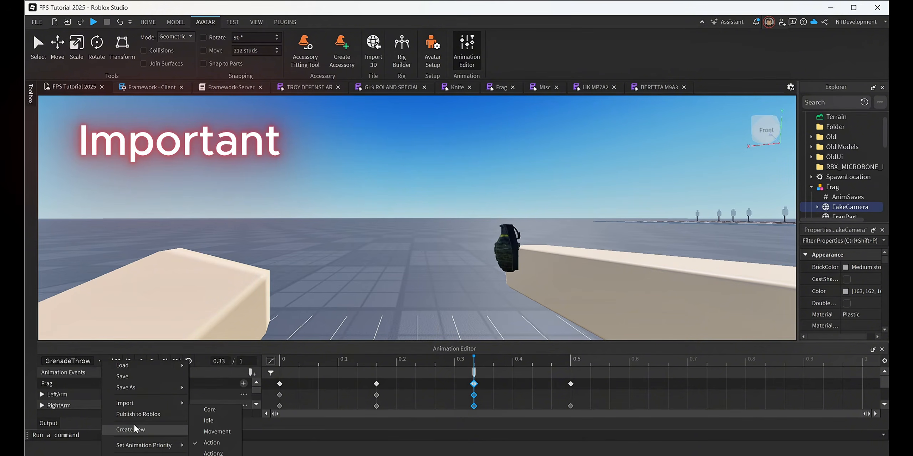
pyautogui.click(209, 452)
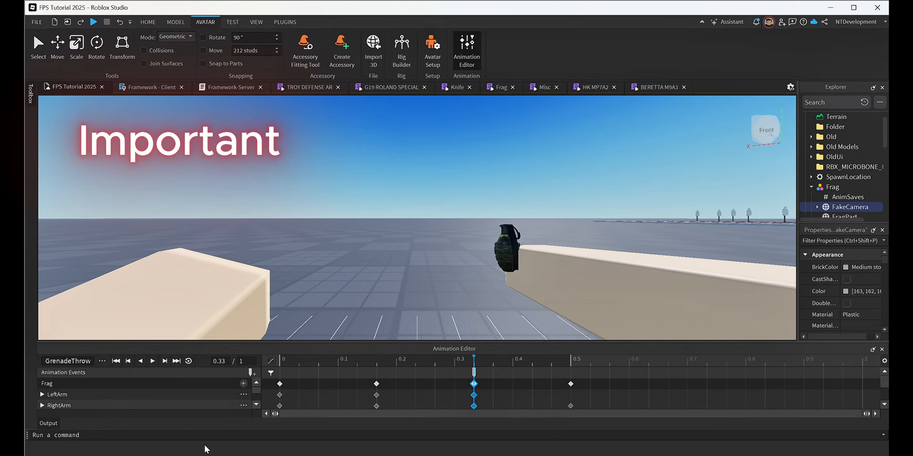
# Publish the GrenadeThrow animation to Roblox, copy its asset ID and close the asset configuration.
pyautogui.click(102, 361)
pyautogui.click(142, 417)
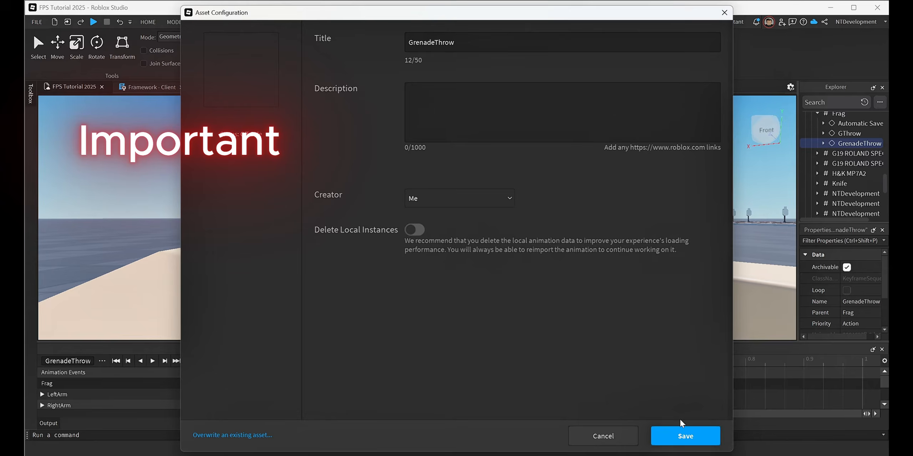
pyautogui.click(679, 428)
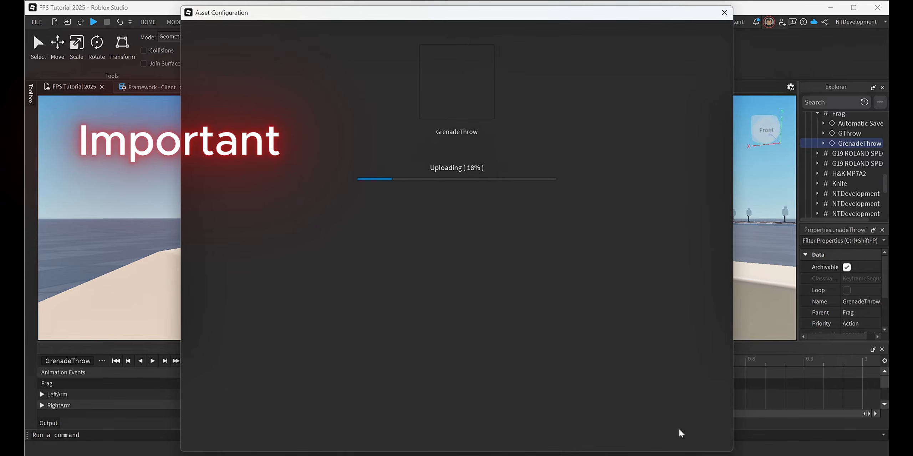
pyautogui.click(487, 147)
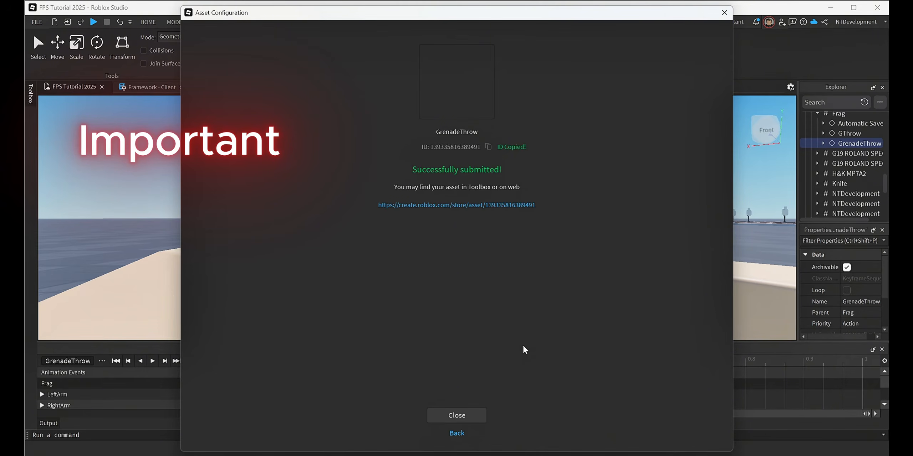
pyautogui.click(475, 415)
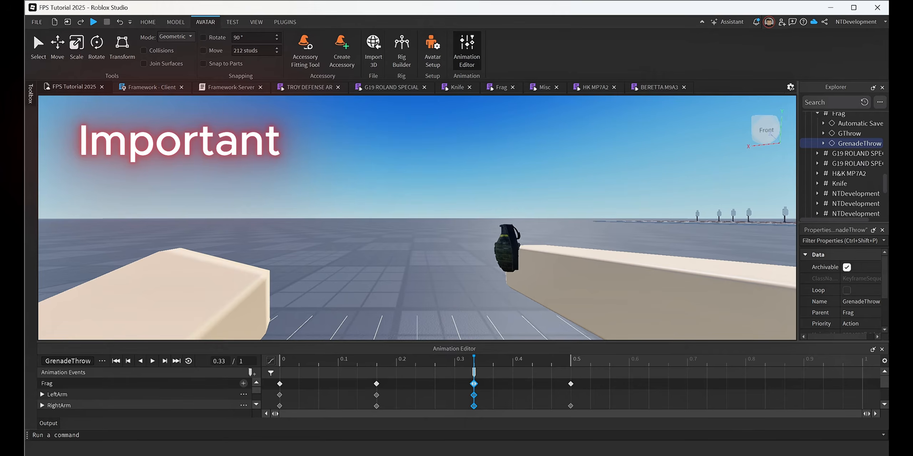
# Paste the published animation's asset ID after "POV -" in the sticky note and close the Animation Editor.
pyautogui.moveTo(887, 271); pyautogui.dragTo(614, 181)
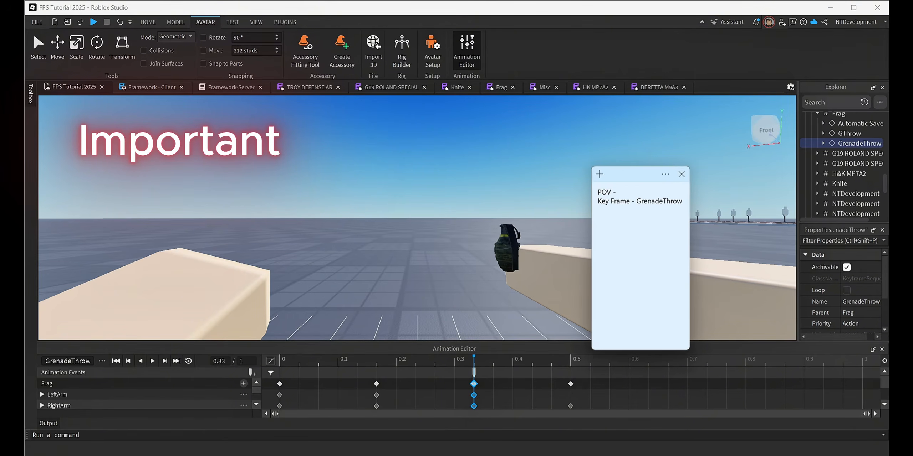
pyautogui.hotkey('ctrl', 'v')
pyautogui.moveTo(628, 175); pyautogui.dragTo(912, 278)
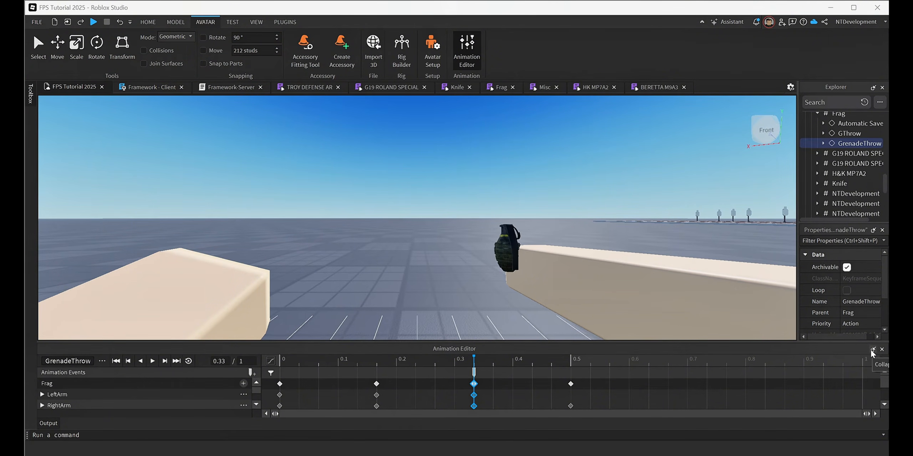
pyautogui.click(882, 350)
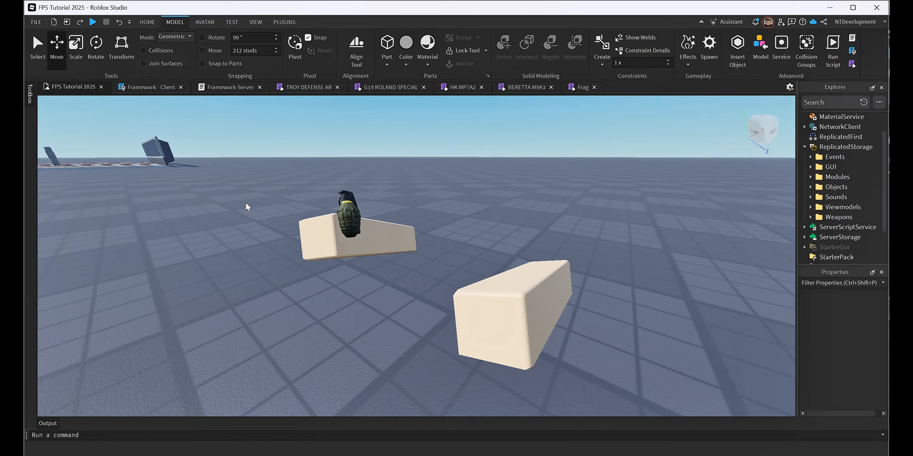
# Insert the green Grenade mesh with the yellow band from the Toolbox's grenade search results into Workspace.
pyautogui.click(28, 94)
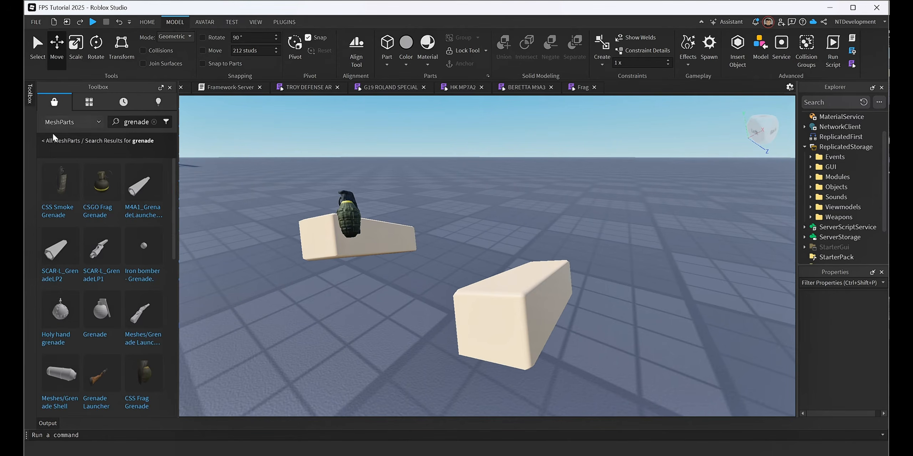
pyautogui.scroll(-2, 105, 296)
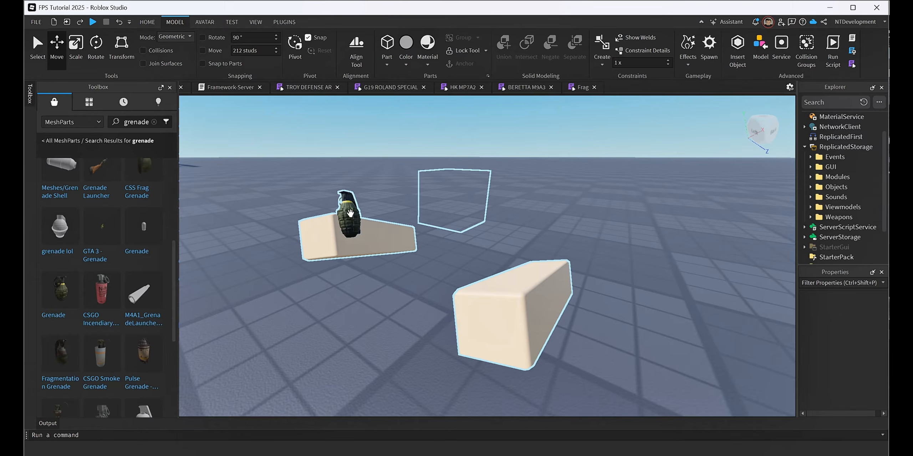
pyautogui.click(60, 289)
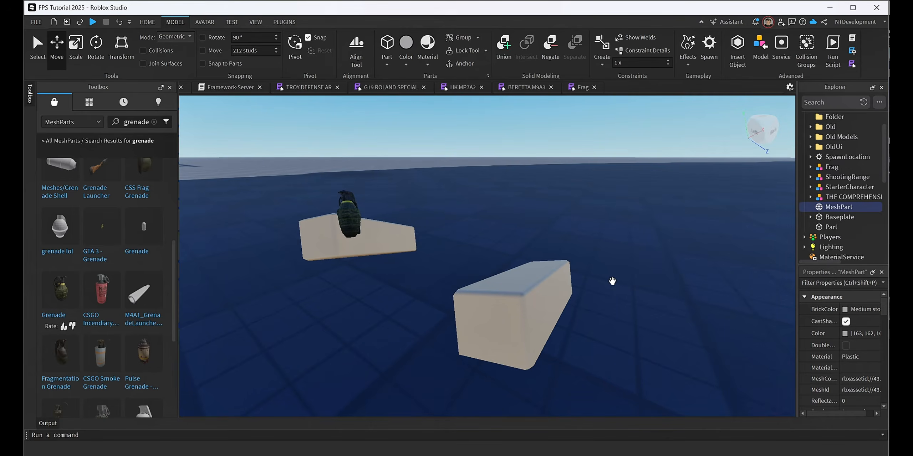
pyautogui.moveTo(612, 282); pyautogui.dragTo(629, 281, button='right')
pyautogui.scroll(-15, 620, 282)
pyautogui.scroll(-12, 629, 283)
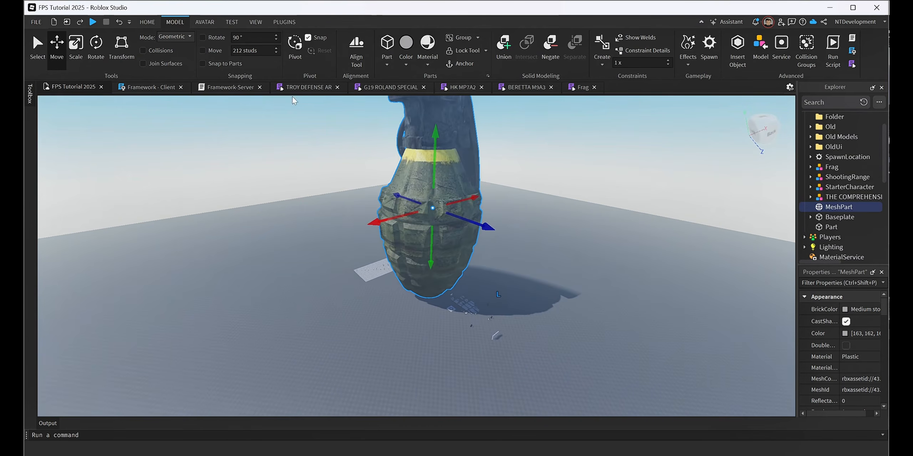
# Scale the oversized grenade mesh down to a small fraction of its inserted size.
pyautogui.click(75, 50)
pyautogui.moveTo(458, 146); pyautogui.dragTo(458, 182, button='middle')
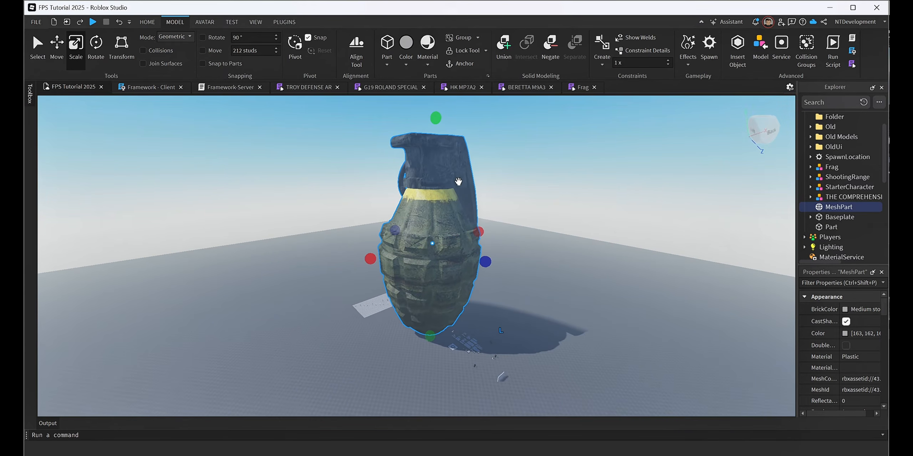
pyautogui.moveTo(436, 118); pyautogui.dragTo(438, 311)
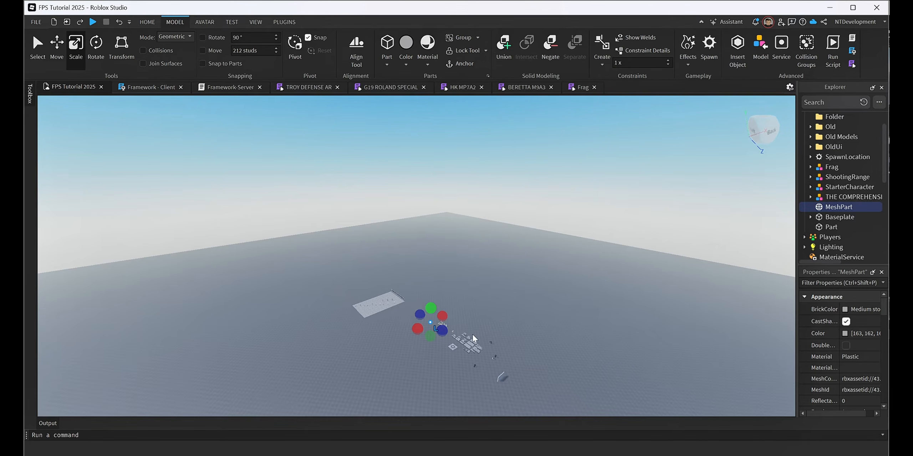
pyautogui.moveTo(473, 336); pyautogui.dragTo(478, 342, button='right')
pyautogui.scroll(2, 476, 316)
pyautogui.moveTo(478, 308); pyautogui.dragTo(478, 314, button='right')
pyautogui.scroll(6, 478, 312)
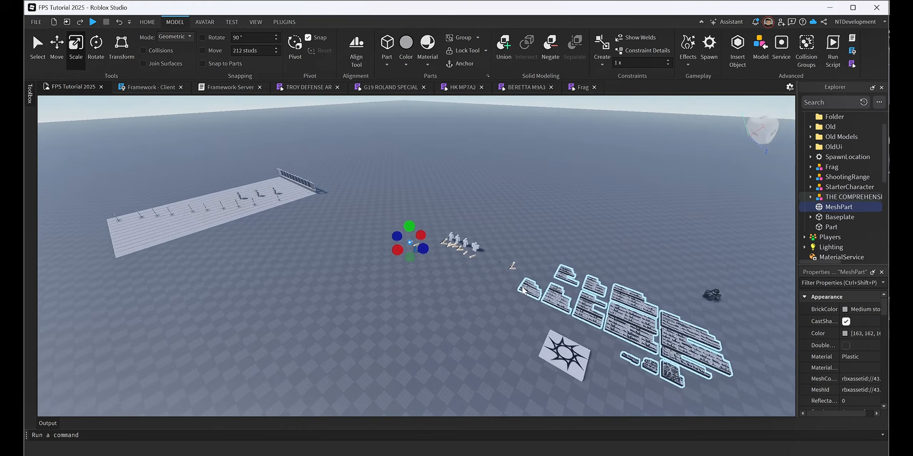
# Shrink the grenade mesh further until it is slightly smaller than the grenade on the Frag viewmodel.
pyautogui.press('f')
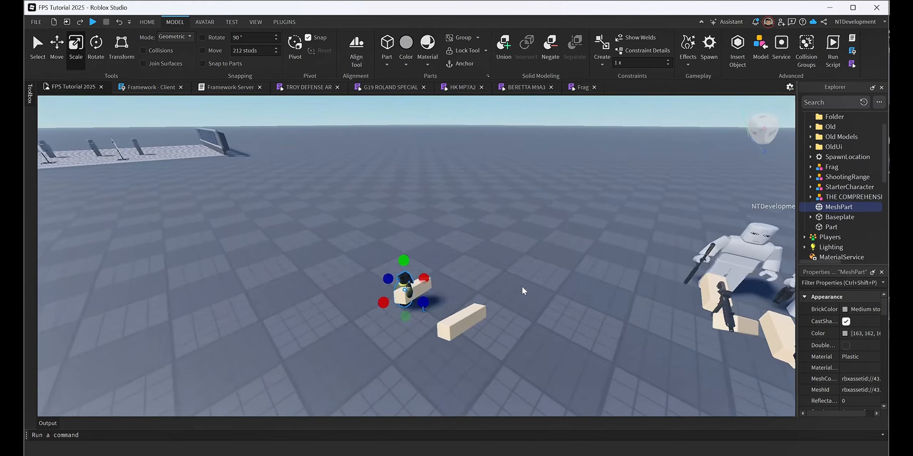
pyautogui.scroll(3, 521, 288)
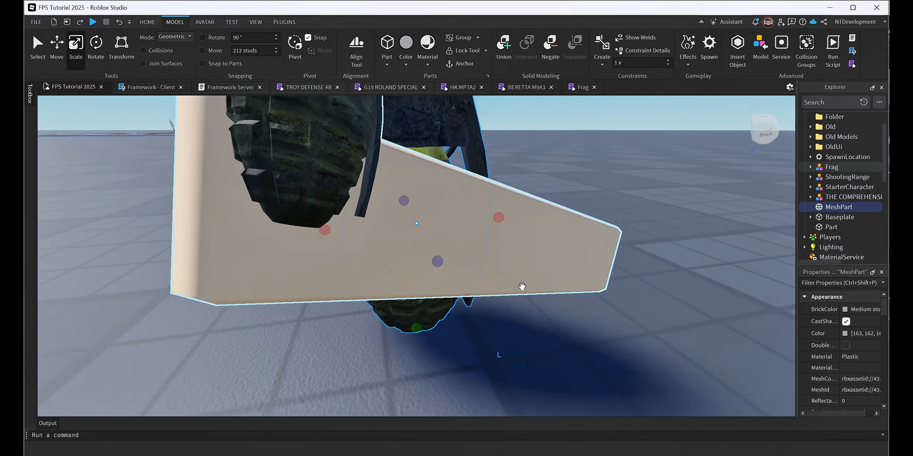
pyautogui.scroll(-4, 522, 289)
pyautogui.moveTo(522, 288); pyautogui.dragTo(521, 287, button='right')
pyautogui.scroll(1, 522, 288)
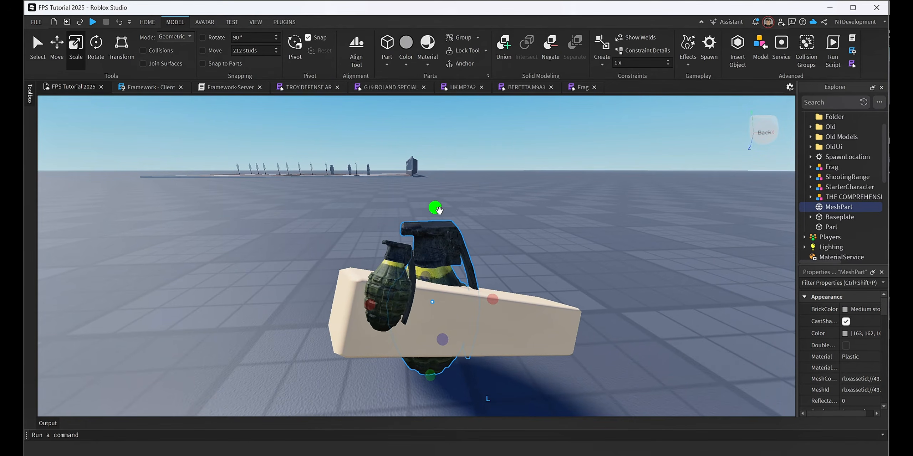
pyautogui.moveTo(434, 248); pyautogui.dragTo(433, 335)
pyautogui.moveTo(484, 357); pyautogui.dragTo(489, 361, button='right')
pyautogui.press('a')
pyautogui.moveTo(496, 340); pyautogui.dragTo(585, 301)
pyautogui.press('d')
pyautogui.moveTo(670, 303); pyautogui.dragTo(670, 303, button='right')
pyautogui.press('s')
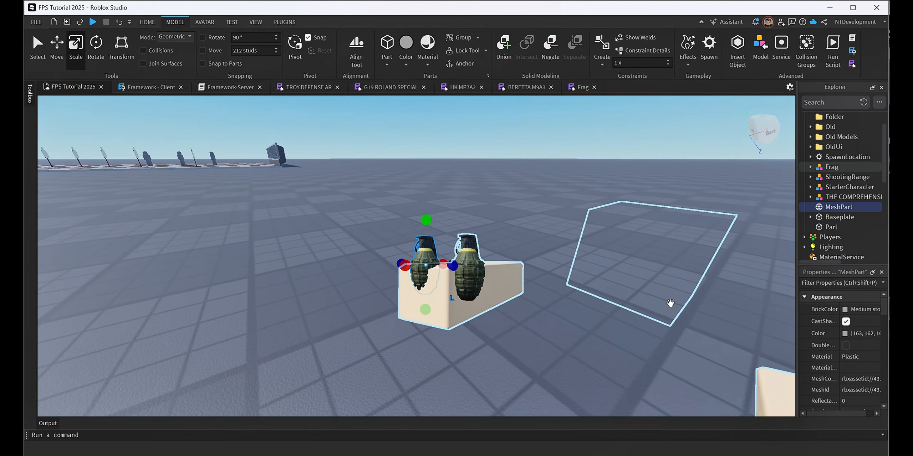
# Enlarge the grenade mesh slightly and compare its size with the viewmodel's grenade from several angles.
pyautogui.press('w')
pyautogui.moveTo(428, 218); pyautogui.dragTo(431, 209)
pyautogui.press('d')
pyautogui.moveTo(637, 309); pyautogui.dragTo(619, 317, button='right')
pyautogui.press('a')
pyautogui.press('d')
pyautogui.press('a')
pyautogui.press('s')
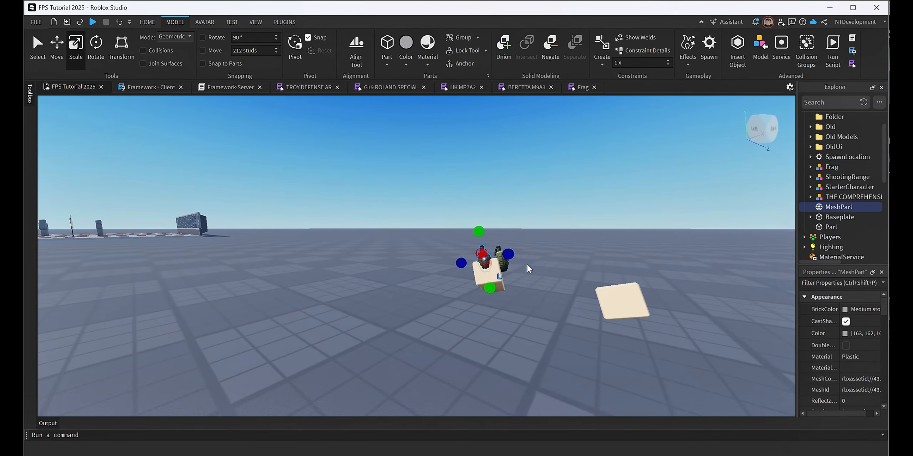
pyautogui.press('d')
pyautogui.moveTo(538, 267); pyautogui.dragTo(538, 267, button='right')
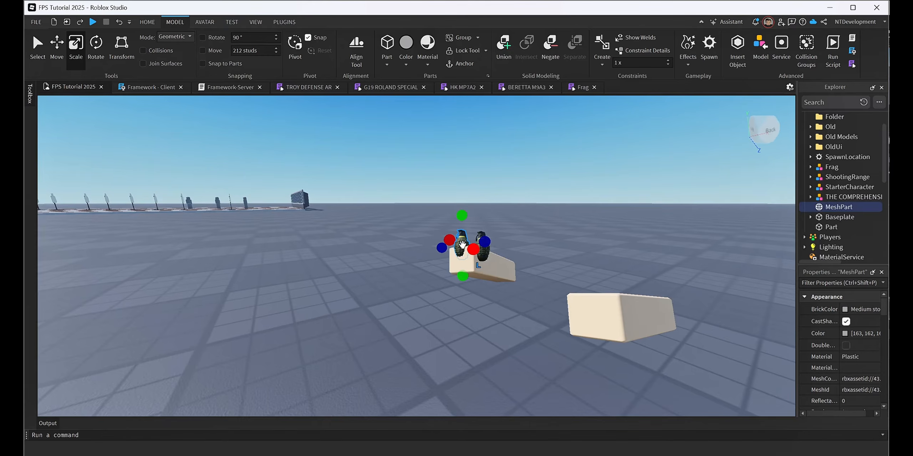
# Move the resized grenade mesh off the viewmodel's arm onto open baseplate beside it.
pyautogui.moveTo(473, 249); pyautogui.dragTo(394, 291)
pyautogui.hotkey('ctrl', 'z')
pyautogui.moveTo(504, 302); pyautogui.dragTo(505, 302, button='right')
pyautogui.press('w')
pyautogui.press('d')
pyautogui.press('s')
pyautogui.press('w')
pyautogui.press('s')
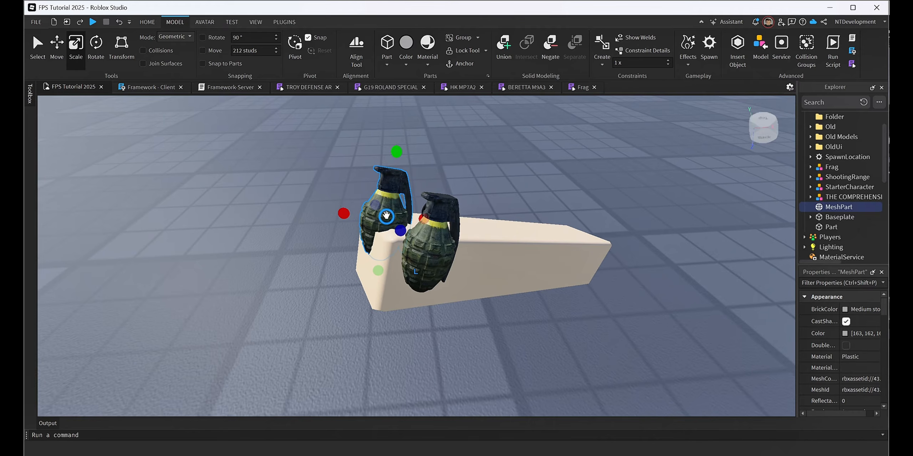
pyautogui.moveTo(385, 215); pyautogui.dragTo(217, 239)
pyautogui.press('d')
pyautogui.moveTo(468, 265); pyautogui.dragTo(469, 265, button='right')
pyautogui.press('w')
pyautogui.press('s')
pyautogui.press('w')
# Raise the grenade mesh 0.79 studs out of the baseplate.
pyautogui.click(57, 45)
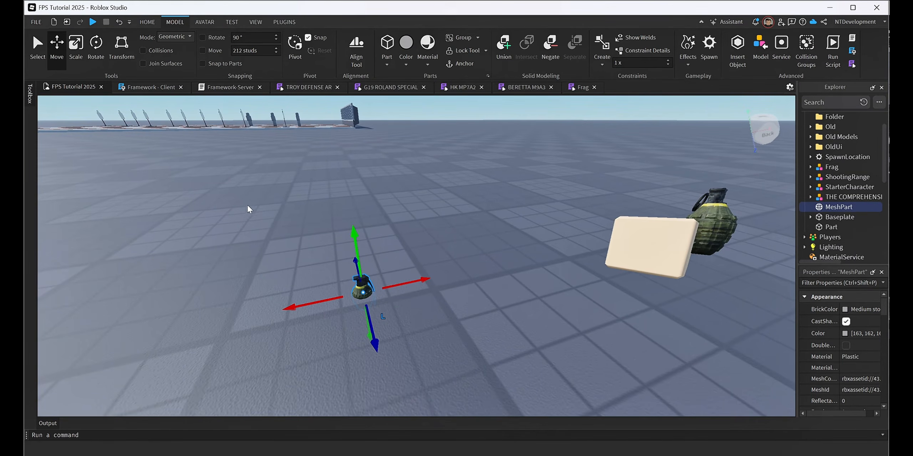
pyautogui.moveTo(351, 248); pyautogui.dragTo(605, 292)
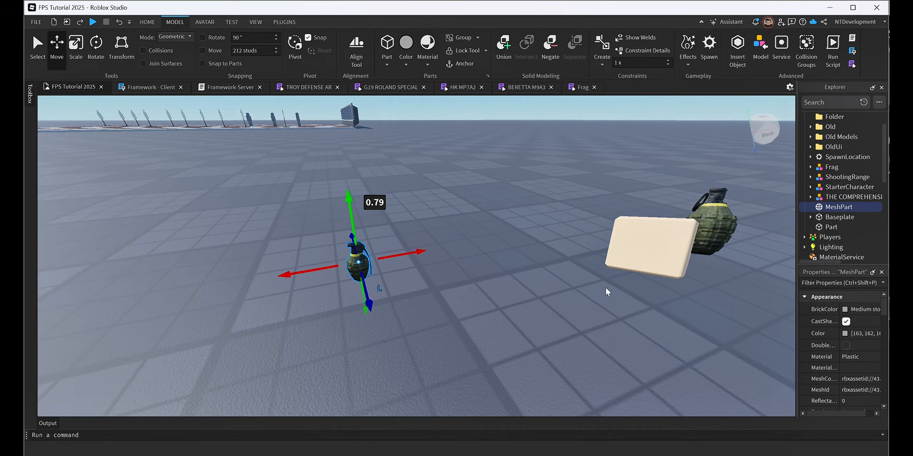
pyautogui.press('a')
pyautogui.moveTo(605, 288); pyautogui.dragTo(601, 291, button='right')
# Rename the grenade MeshPart in Workspace as Frag.
pyautogui.click(834, 209)
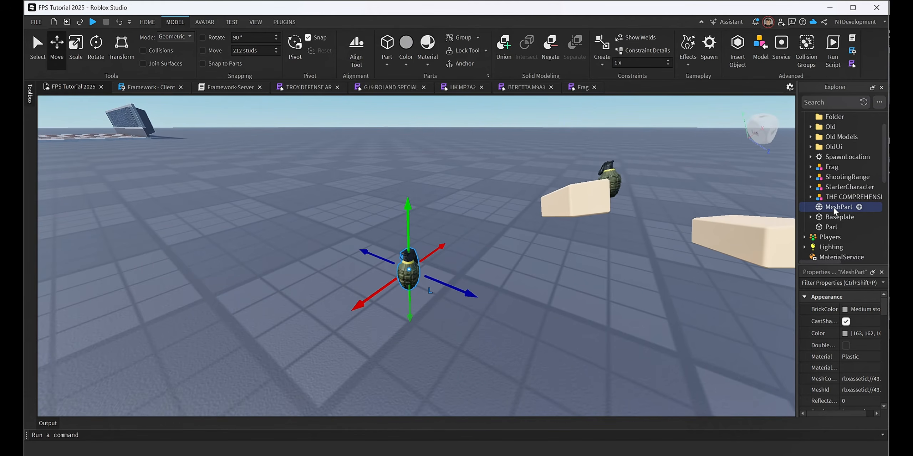
pyautogui.click(833, 207)
pyautogui.write('Frag')
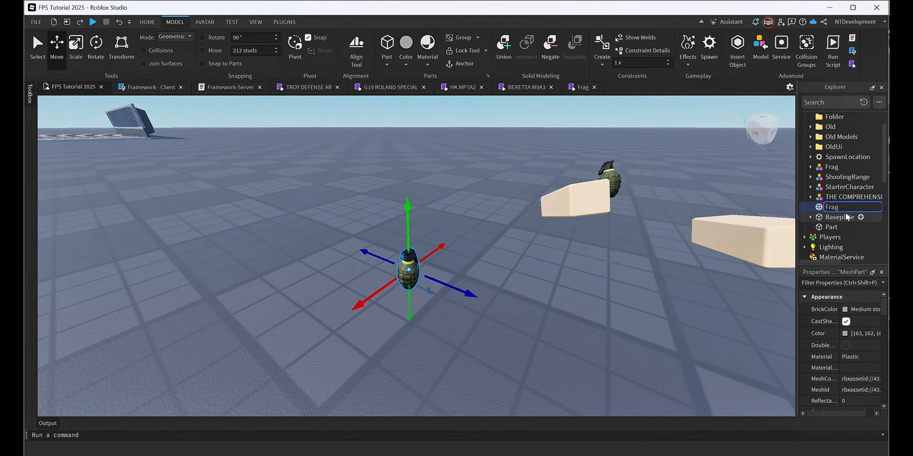
pyautogui.press('Return')
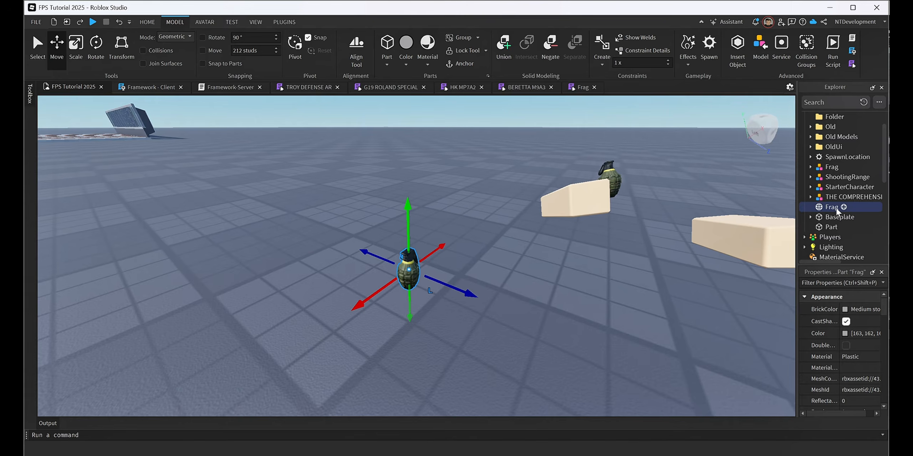
# Disable CastShadow on the Frag mesh and check its collision, anchoring and mass properties.
pyautogui.click(850, 323)
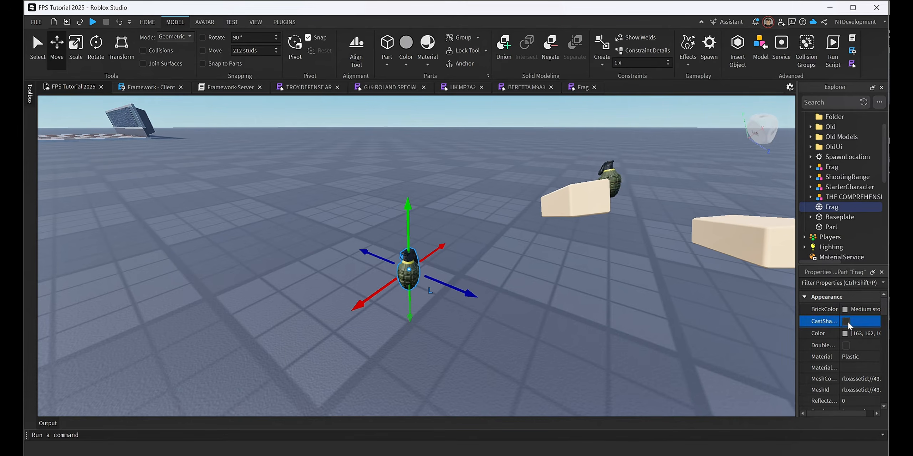
pyautogui.scroll(-5, 848, 322)
pyautogui.scroll(-8, 847, 326)
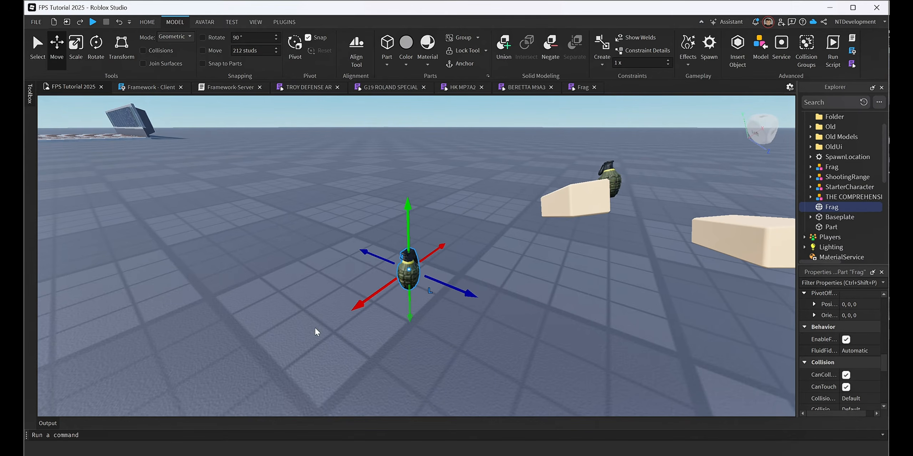
pyautogui.scroll(-6, 814, 340)
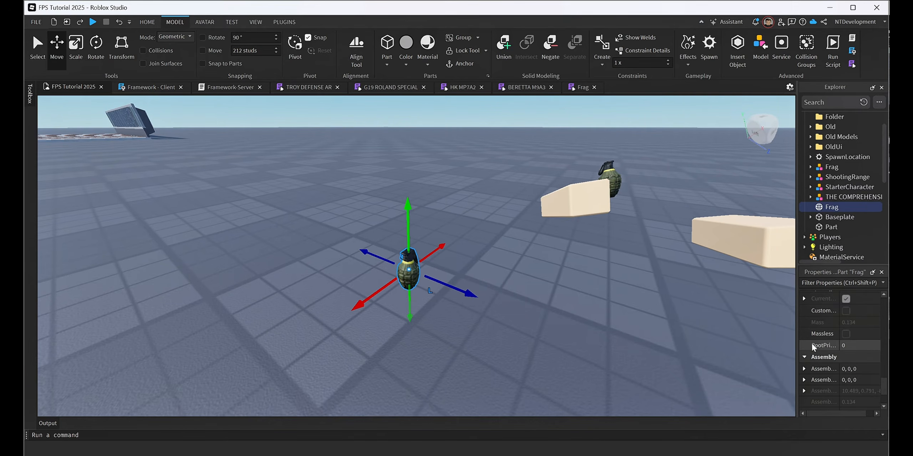
pyautogui.scroll(-1, 814, 346)
pyautogui.scroll(3, 853, 325)
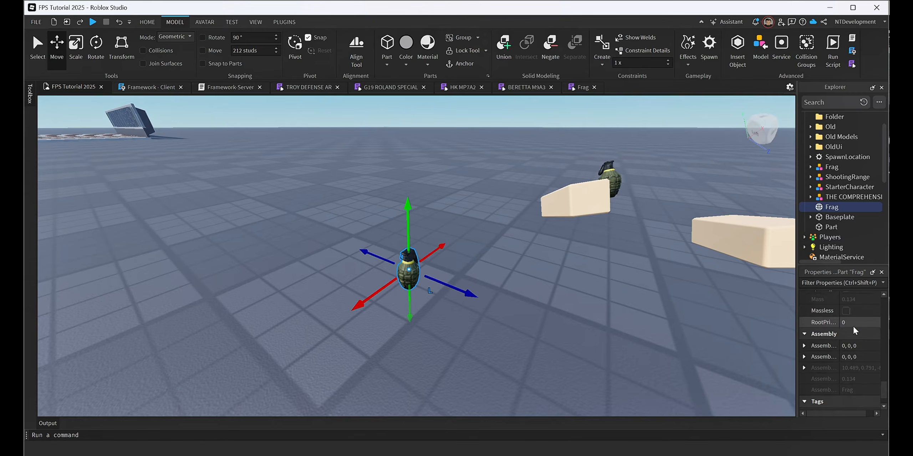
pyautogui.scroll(2, 842, 323)
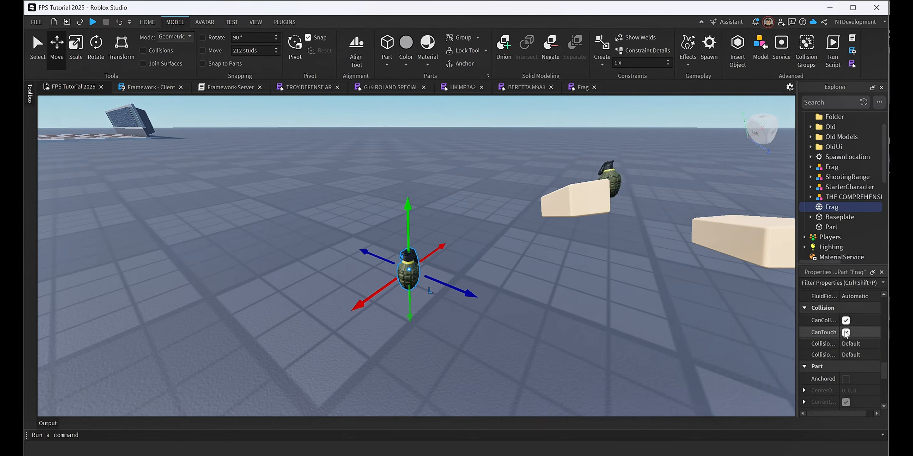
pyautogui.scroll(2, 845, 333)
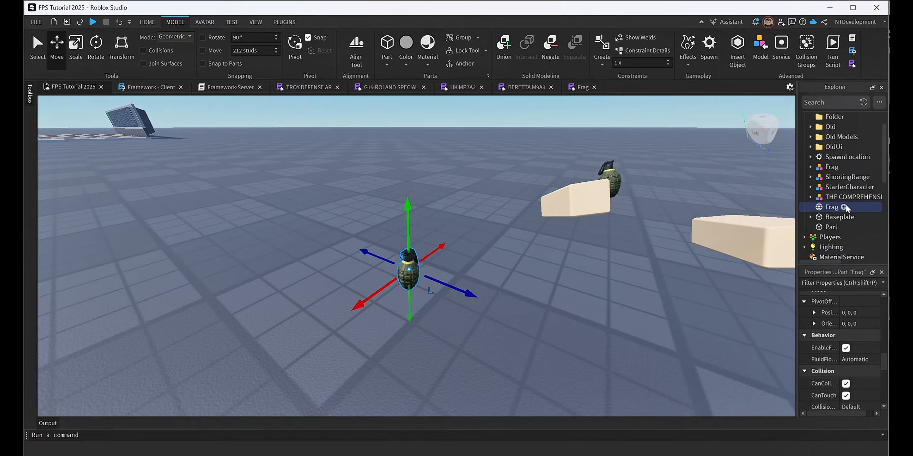
# Add an Explosion object inside the Frag mesh.
pyautogui.moveTo(846, 207)
pyautogui.click(843, 207)
pyautogui.write('ex')
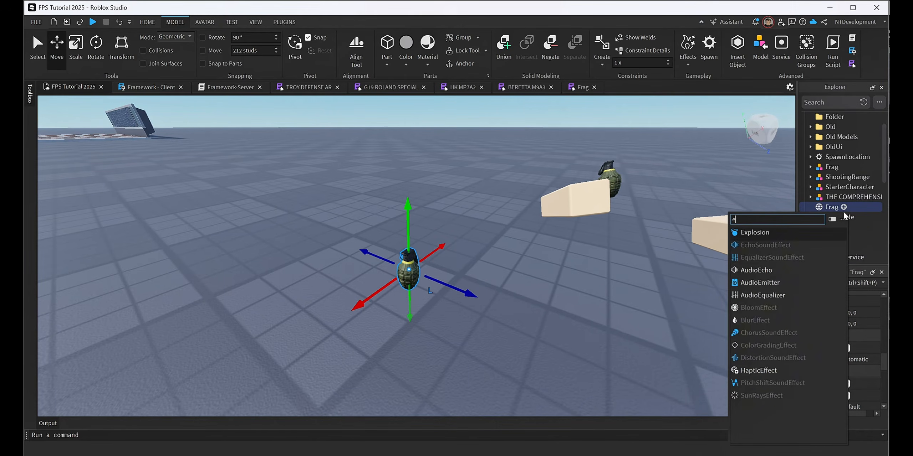
pyautogui.click(761, 235)
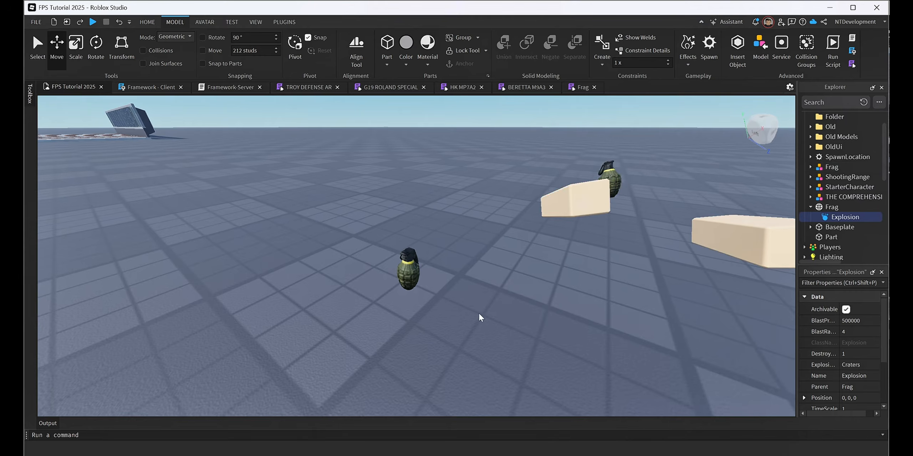
# Review the Explosion's blast pressure, blast radius and visibility properties.
pyautogui.moveTo(625, 288); pyautogui.dragTo(625, 289, button='right')
pyautogui.press('s')
pyautogui.press('s')
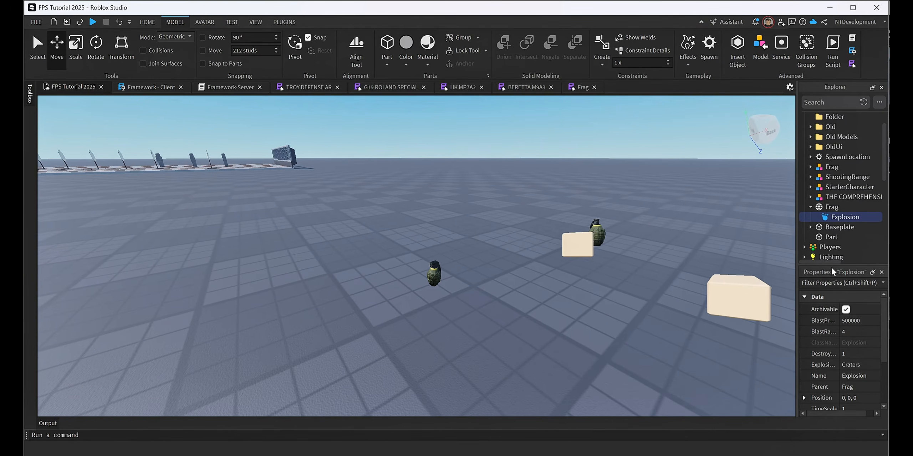
pyautogui.scroll(-2, 839, 338)
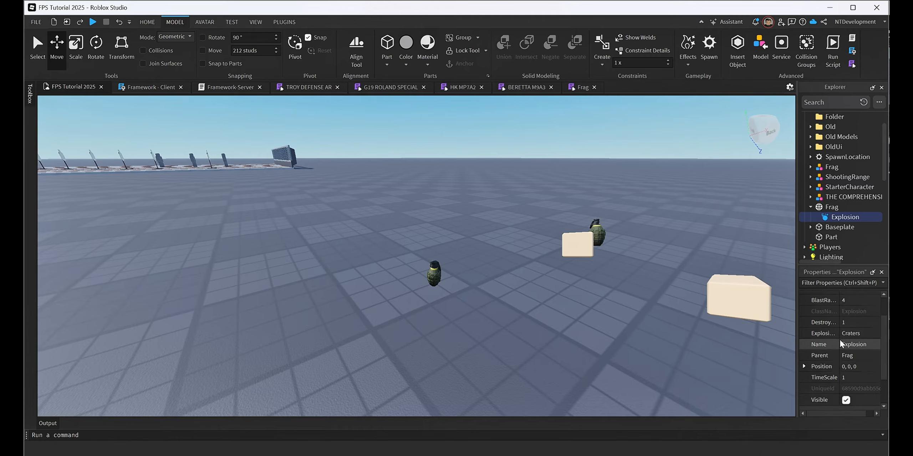
pyautogui.scroll(2, 840, 338)
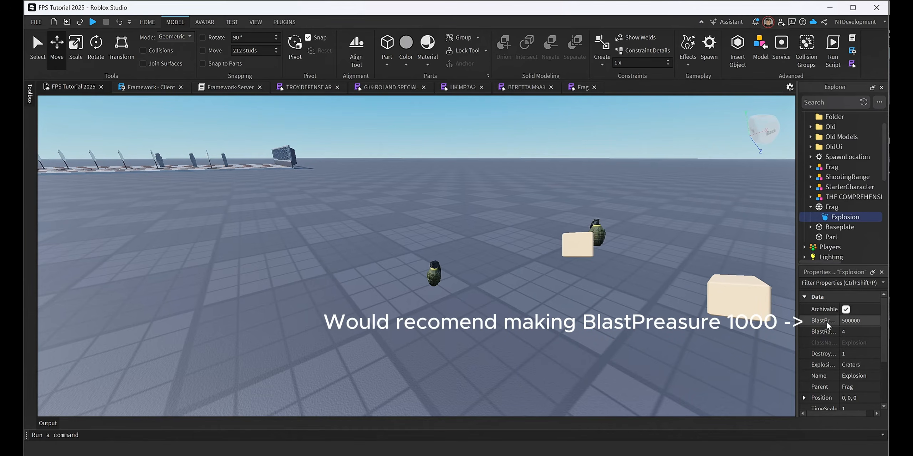
pyautogui.scroll(-2, 861, 334)
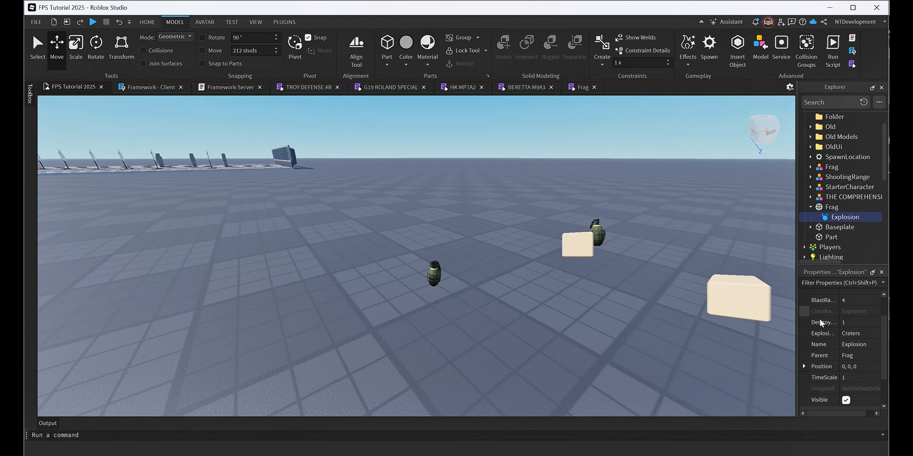
pyautogui.click(844, 401)
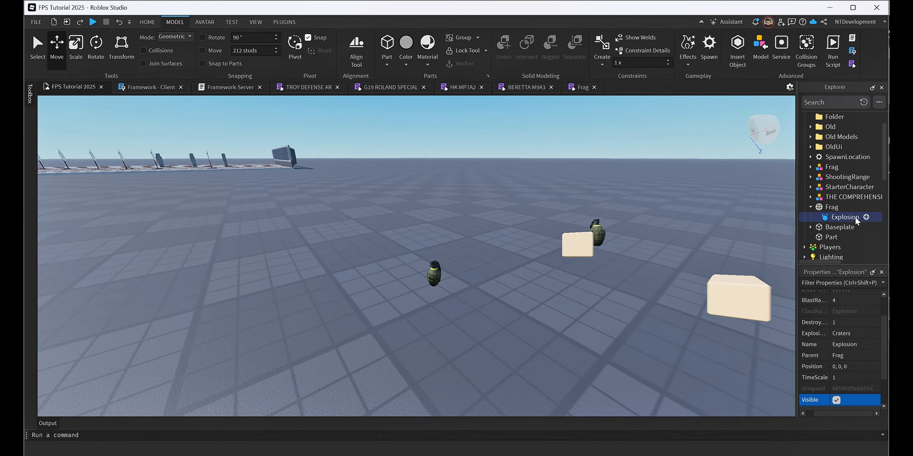
# Search the Toolbox's audio assets for "explosion".
pyautogui.click(29, 100)
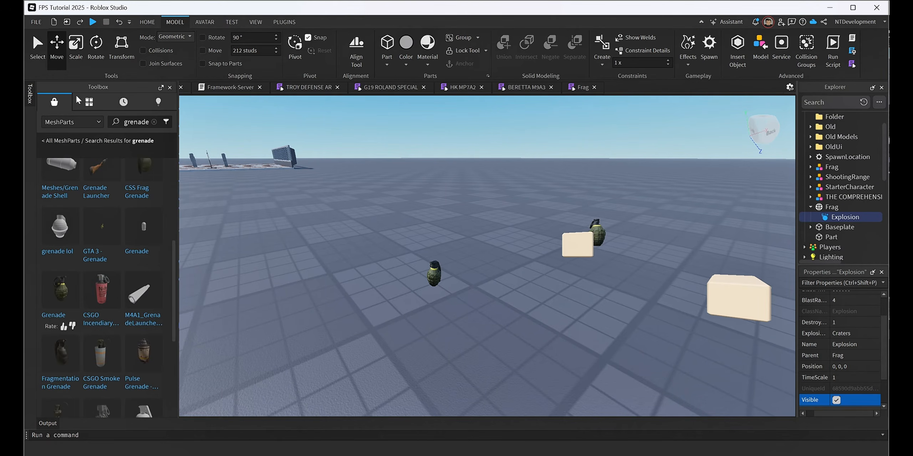
pyautogui.click(71, 122)
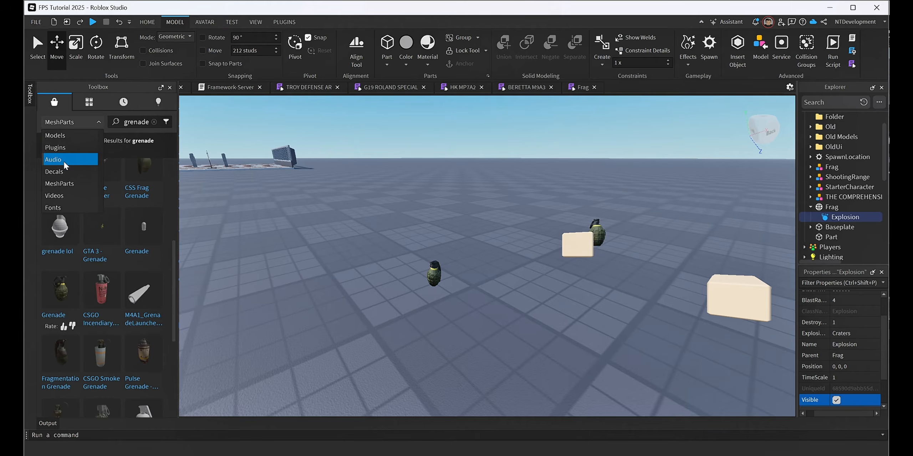
pyautogui.click(65, 160)
pyautogui.click(154, 122)
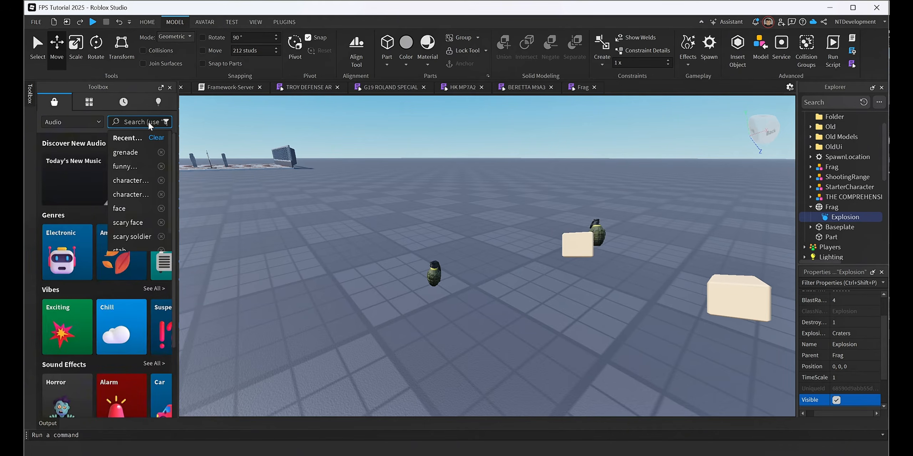
pyautogui.write('ex')
pyautogui.click(136, 140)
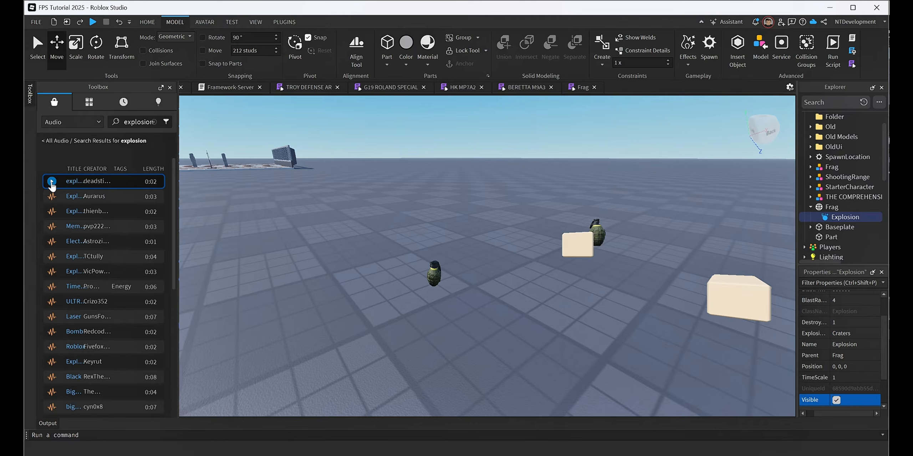
# Preview the first two-second explosion sound, insert it under the Explosion object and open its SoundId.
pyautogui.click(52, 182)
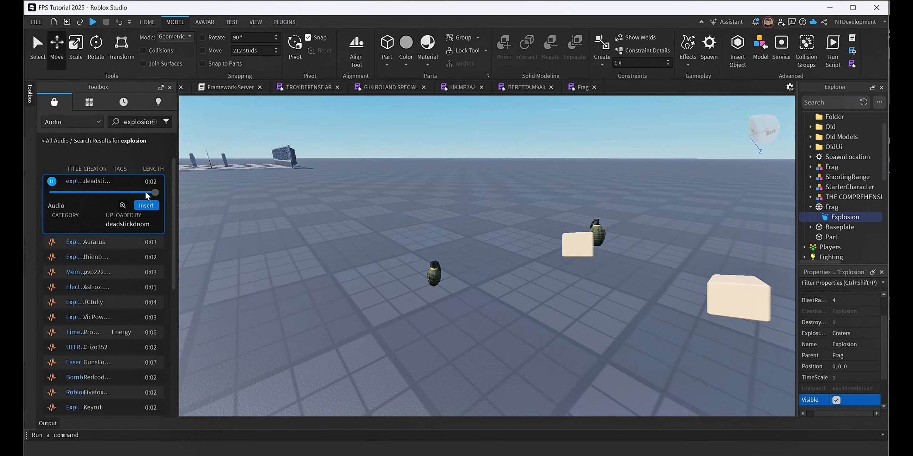
pyautogui.click(146, 205)
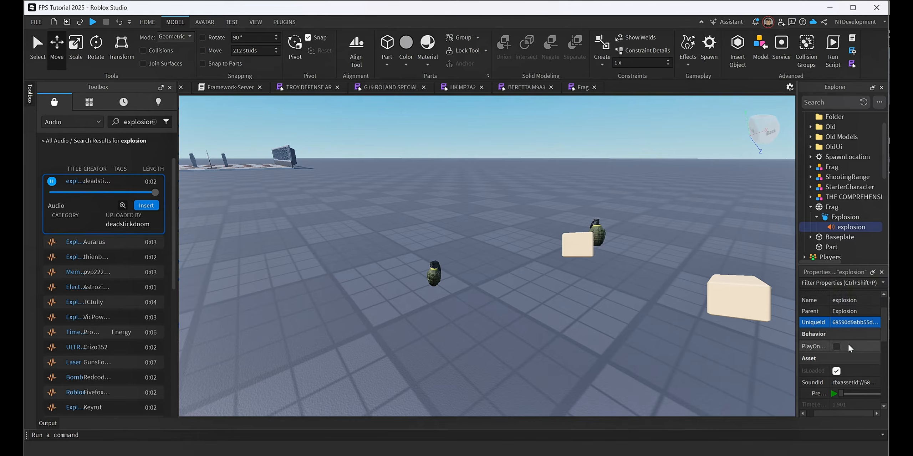
pyautogui.click(854, 383)
pyautogui.hotkey('ctrl', 'c')
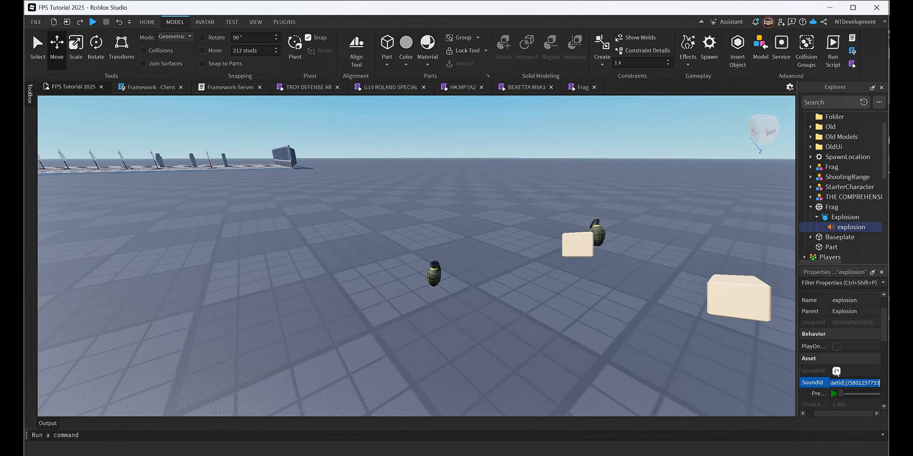
pyautogui.hotkey('alt', 'Tab')
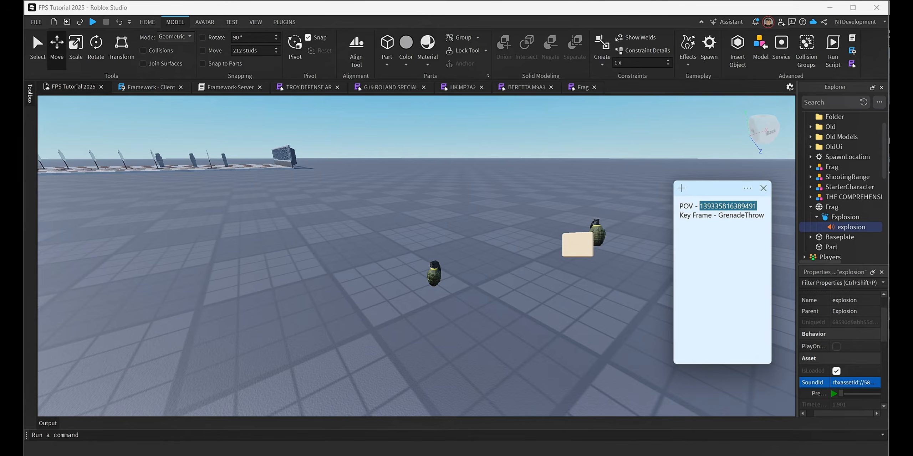
pyautogui.click(764, 215)
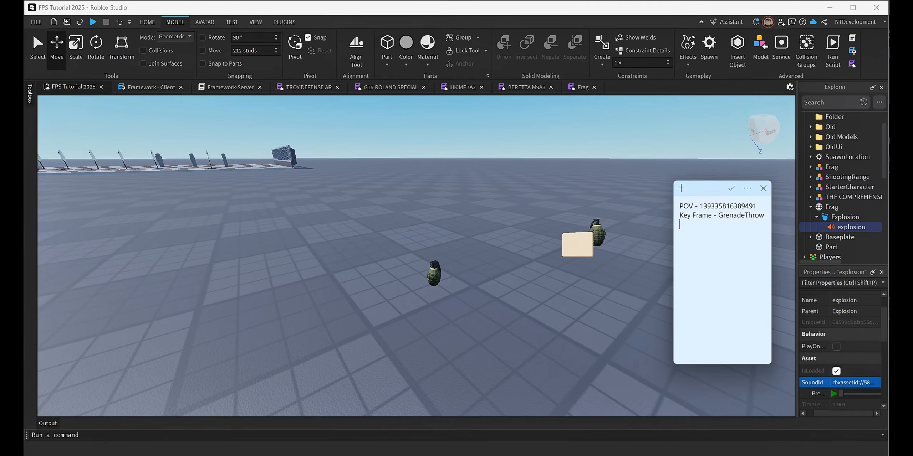
pyautogui.write('Sound Id -')
pyautogui.hotkey('ctrl', 'v')
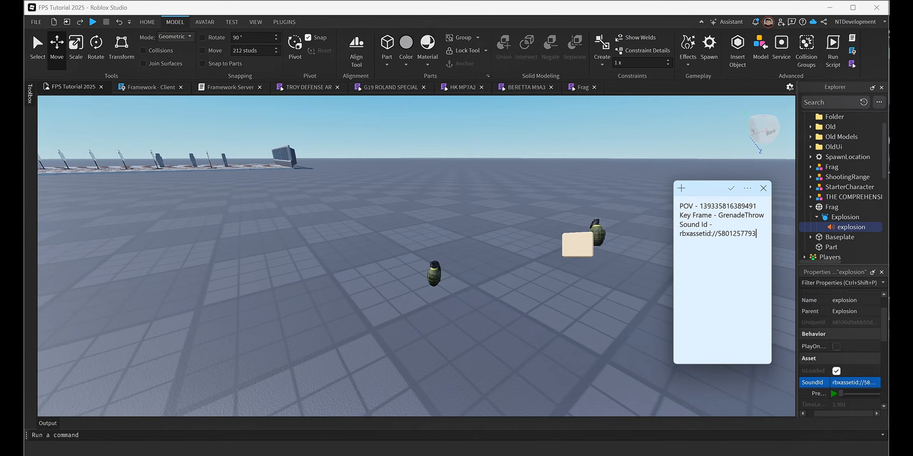
pyautogui.moveTo(699, 191); pyautogui.dragTo(912, 199)
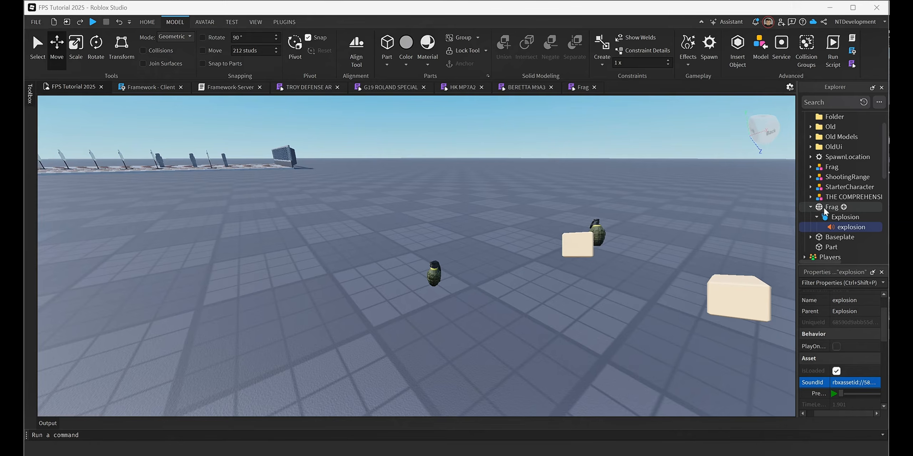
# Move the Frag mesh with its explosion contents from the Workspace into ReplicatedStorage's Objects folder, check its children and collapse the tree.
pyautogui.click(810, 207)
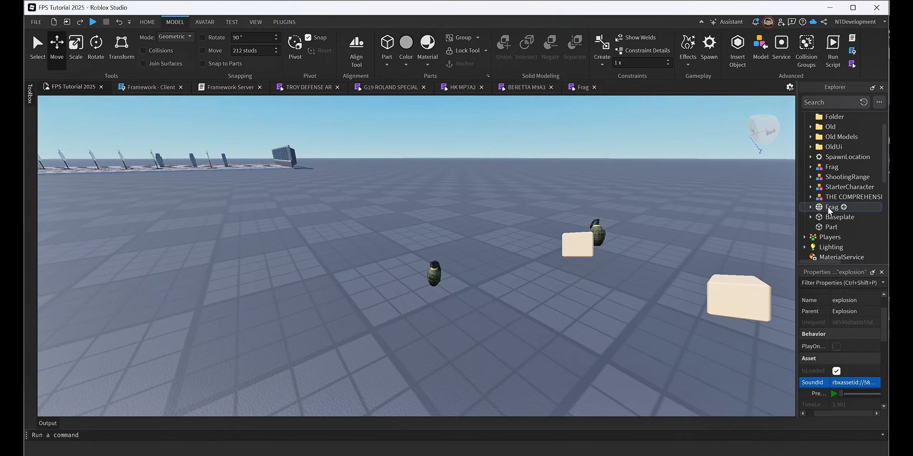
pyautogui.moveTo(827, 208); pyautogui.dragTo(832, 241)
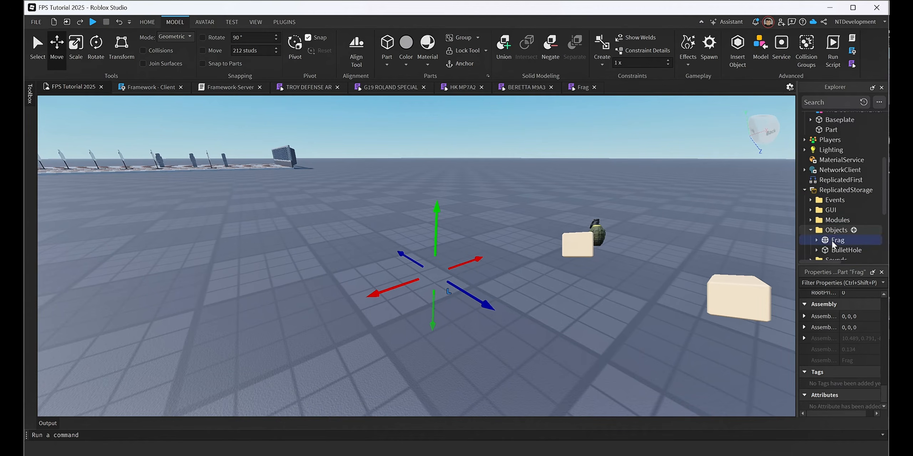
pyautogui.click(817, 240)
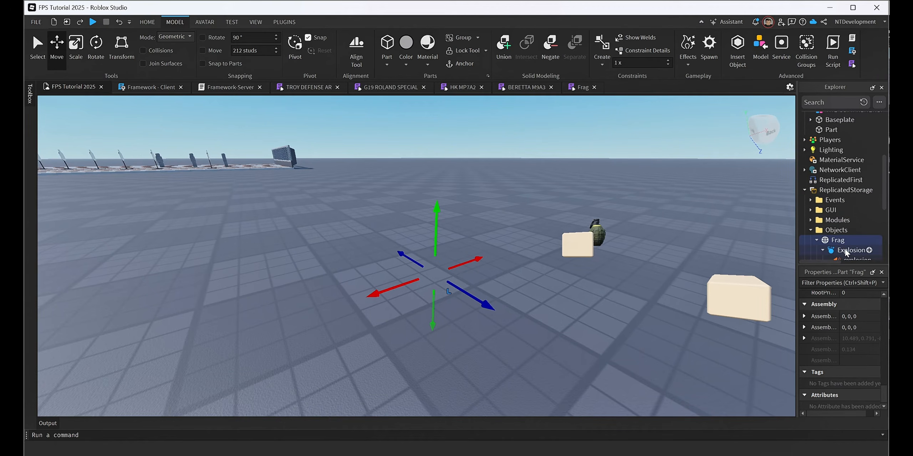
pyautogui.scroll(-1, 824, 229)
pyautogui.click(816, 211)
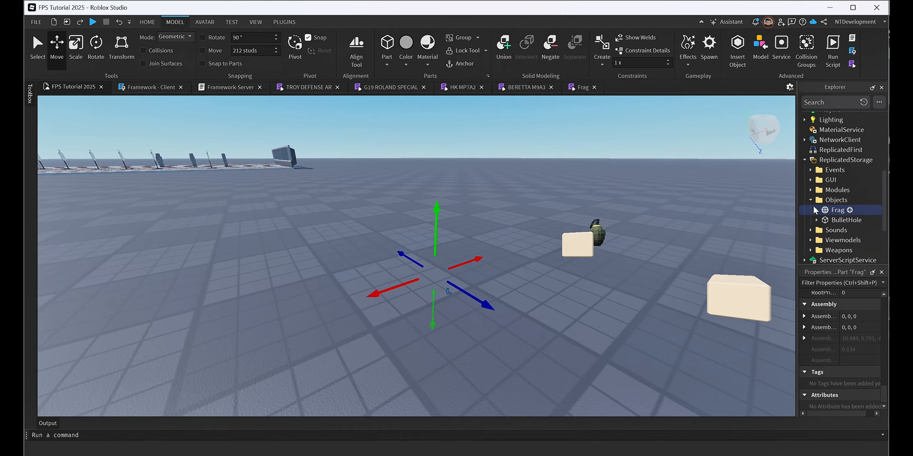
pyautogui.click(810, 200)
pyautogui.click(805, 160)
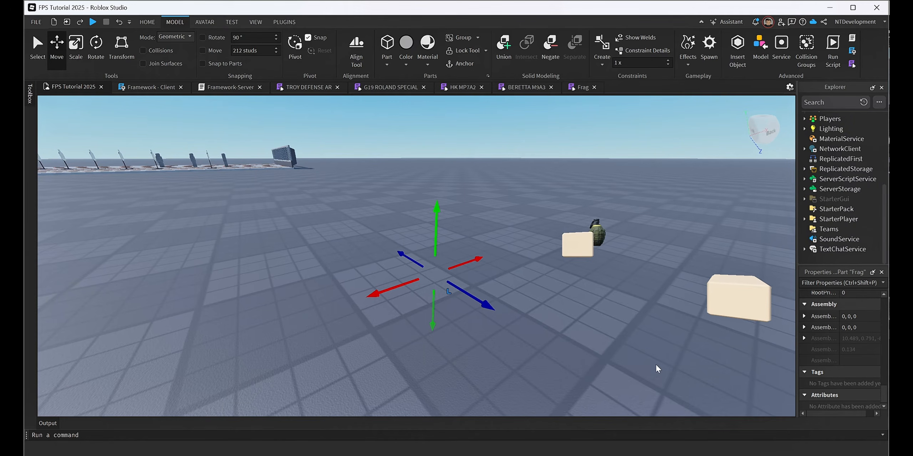
# Switch to Discord and copy the full Framework - Client.lua code from the 19-grenade channel.
pyautogui.hotkey('alt', 'Tab')
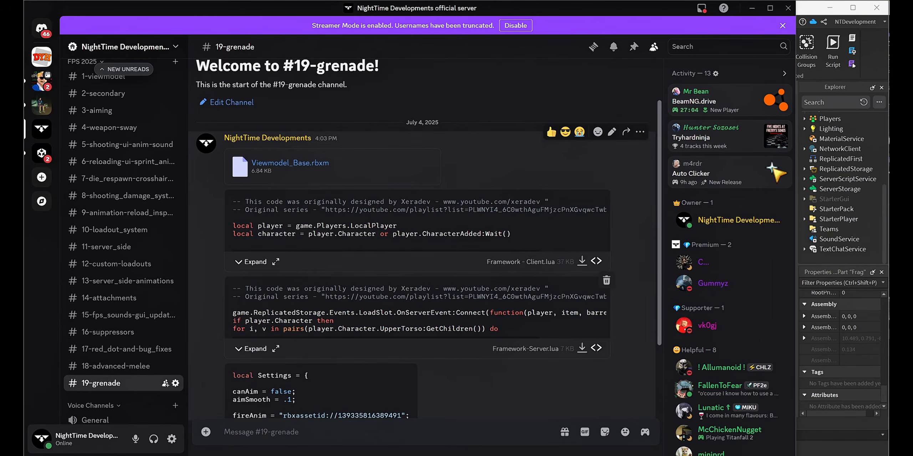
pyautogui.scroll(-3, 381, 376)
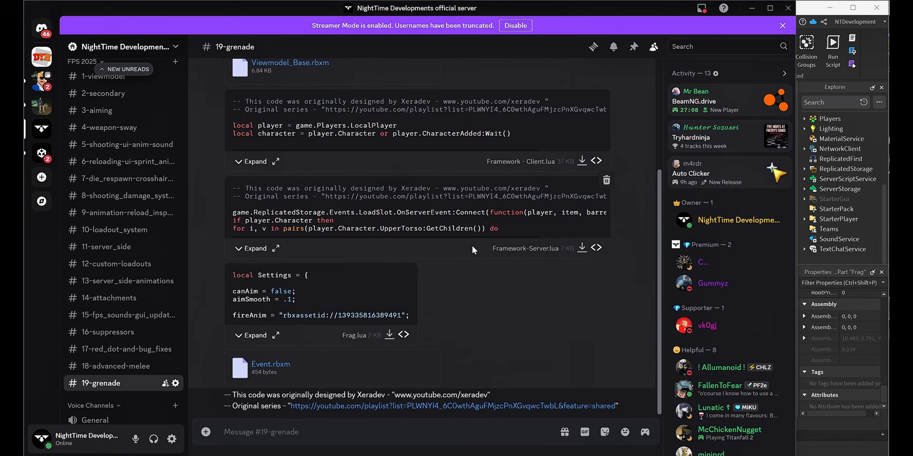
pyautogui.scroll(2, 472, 245)
pyautogui.scroll(-2, 306, 173)
pyautogui.scroll(4, 545, 303)
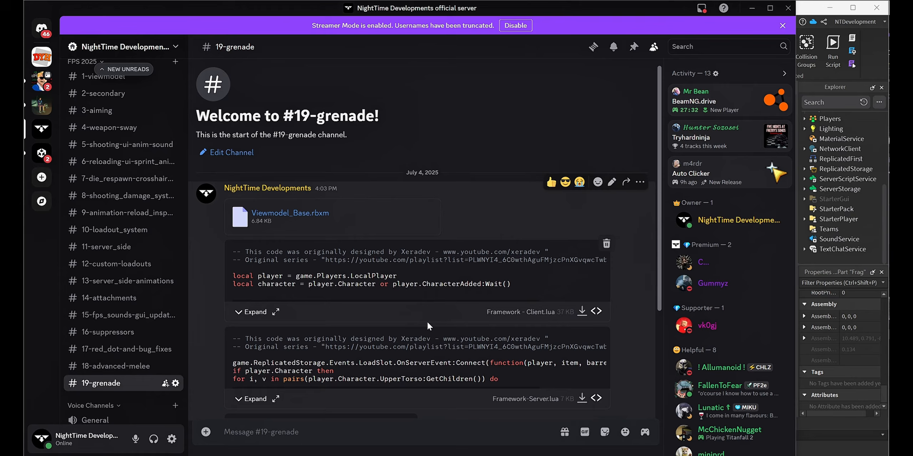
pyautogui.click(276, 312)
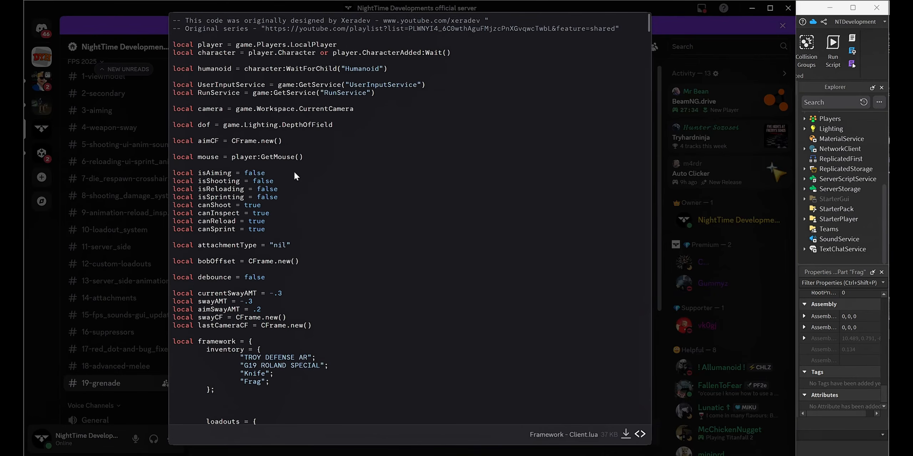
pyautogui.moveTo(173, 19); pyautogui.dragTo(197, 416)
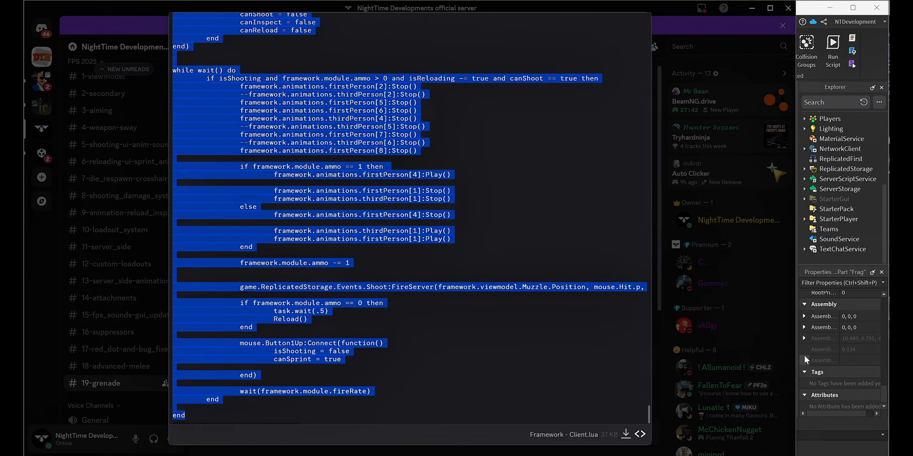
# Switch back to Roblox Studio and replace the entire Framework - Client script with the copied code.
pyautogui.click(824, 448)
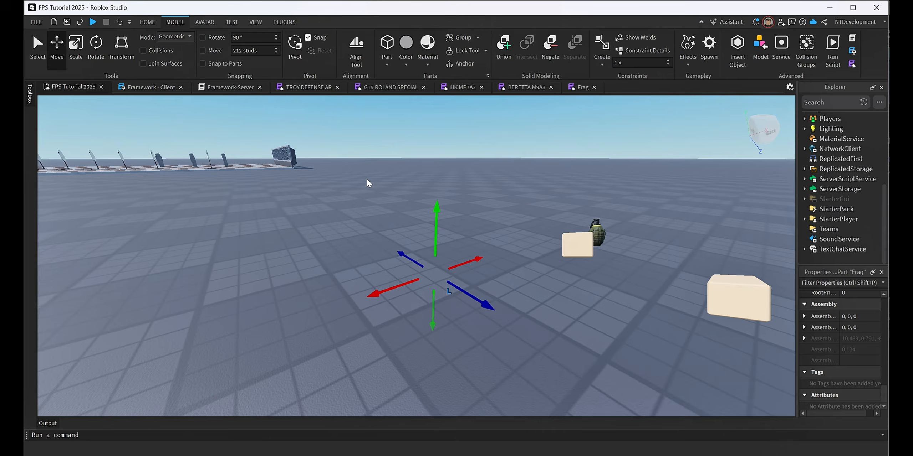
pyautogui.click(142, 87)
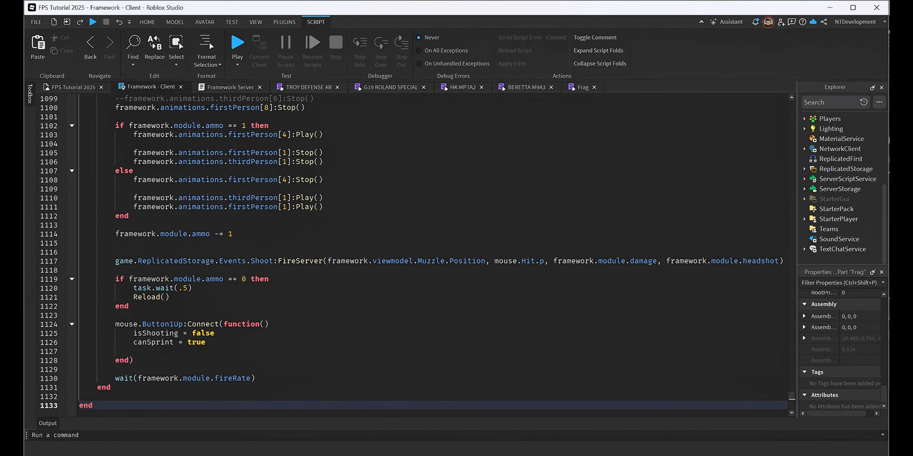
pyautogui.click(324, 198)
pyautogui.hotkey('ctrl', 'a')
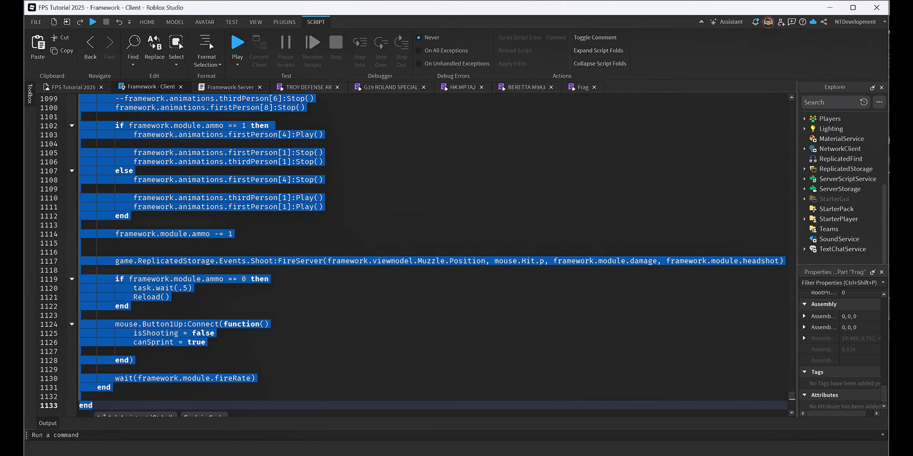
pyautogui.press('BackSpace')
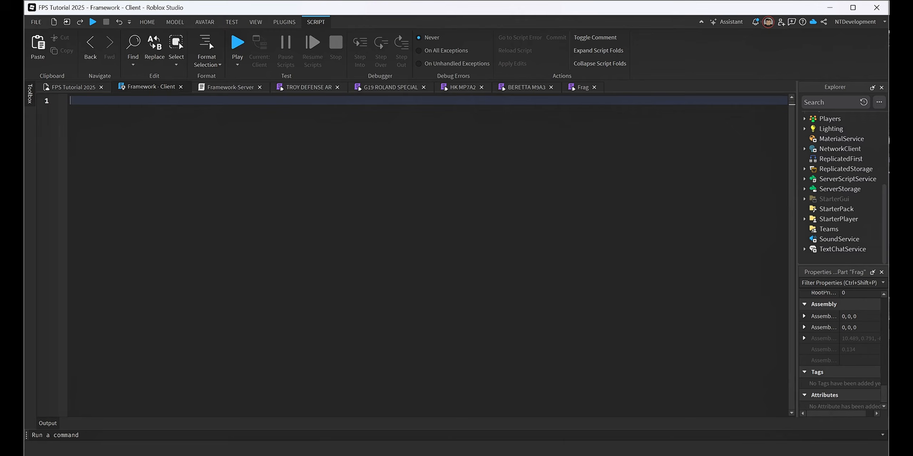
pyautogui.hotkey('ctrl', 'v')
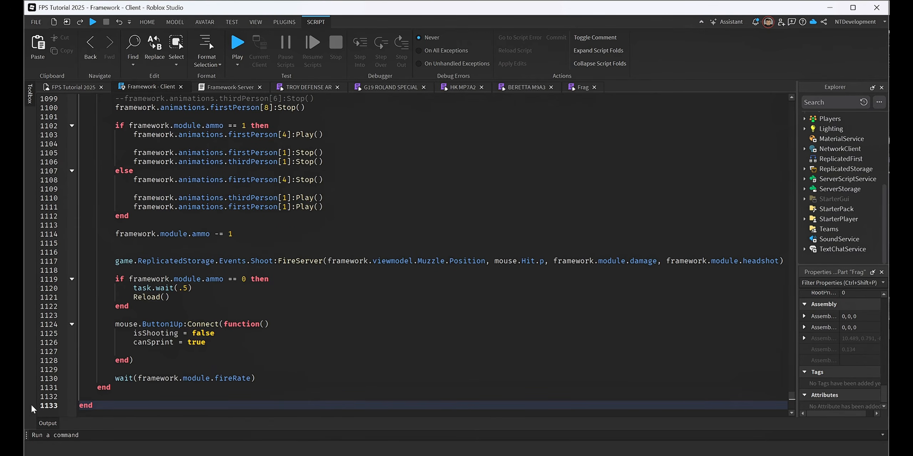
# Review the client script's inventory, loadouts, shooting loop and input handlers, ending at the grenade function.
pyautogui.click(792, 109)
pyautogui.scroll(-5, 414, 255)
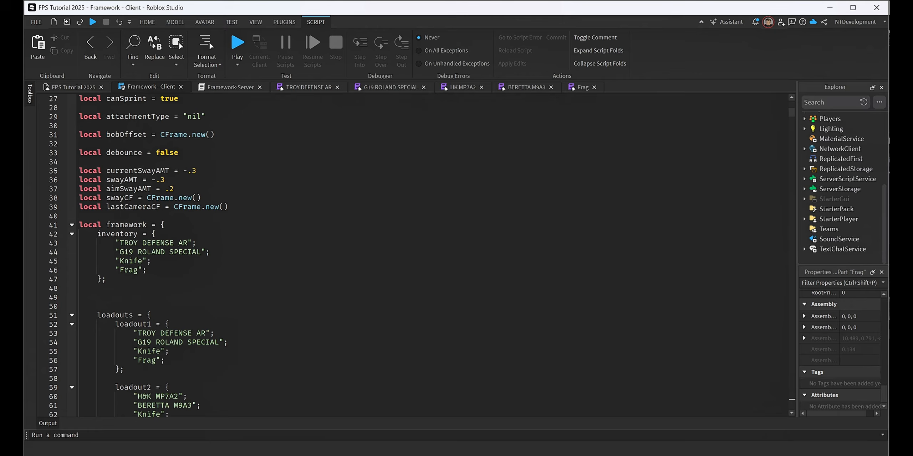
pyautogui.scroll(-3, 413, 255)
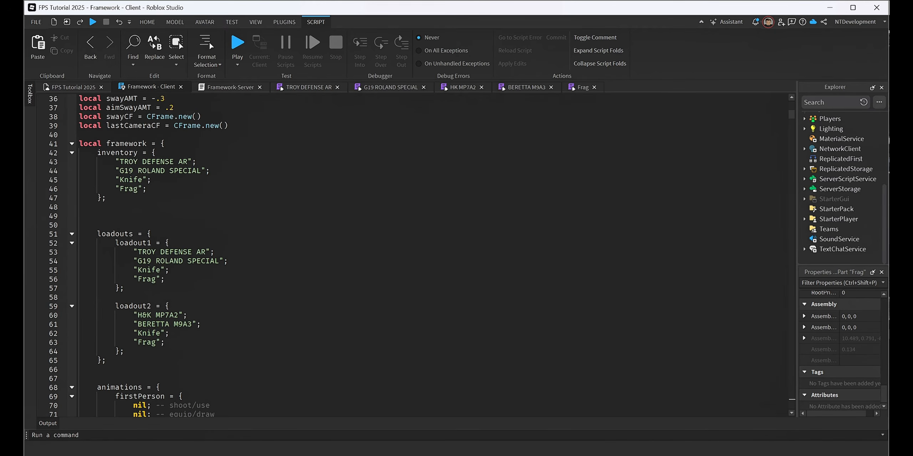
pyautogui.click(791, 396)
pyautogui.scroll(9, 413, 255)
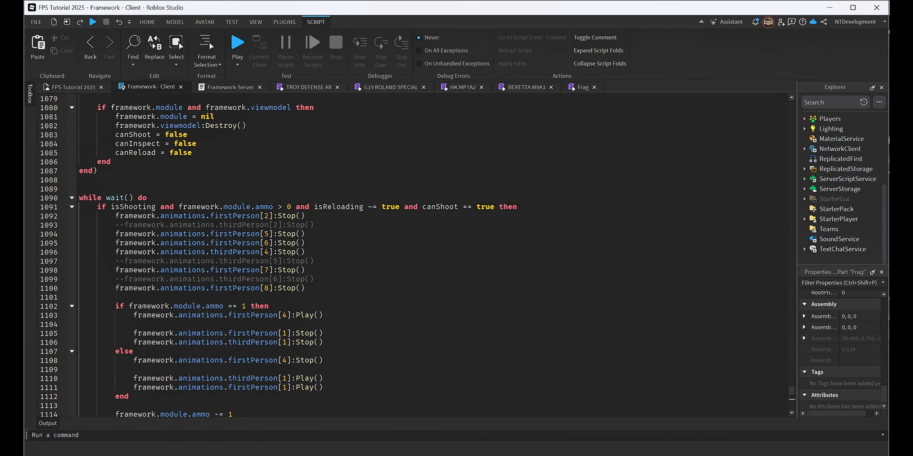
pyautogui.scroll(-15, 414, 255)
pyautogui.scroll(20, 413, 255)
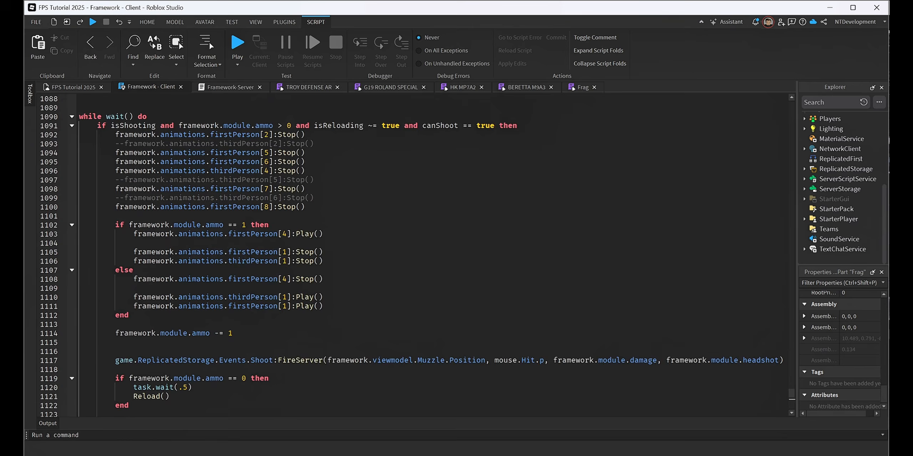
pyautogui.scroll(4, 413, 255)
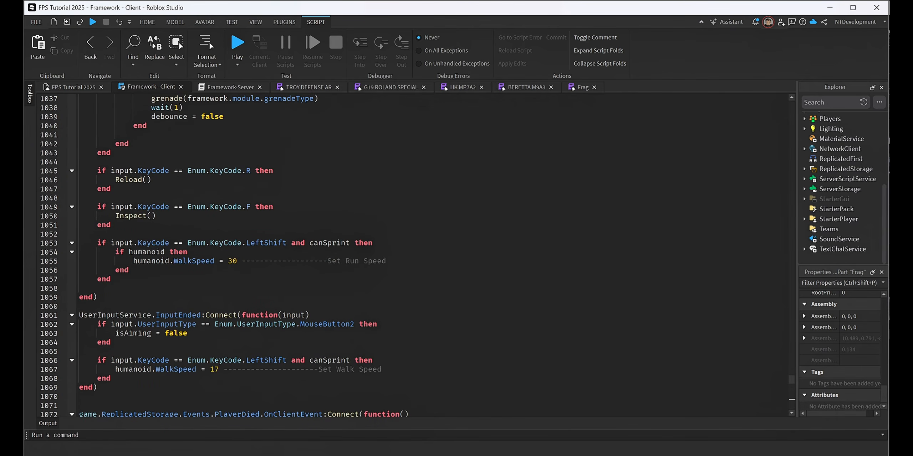
pyautogui.scroll(6, 413, 255)
pyautogui.scroll(20, 413, 255)
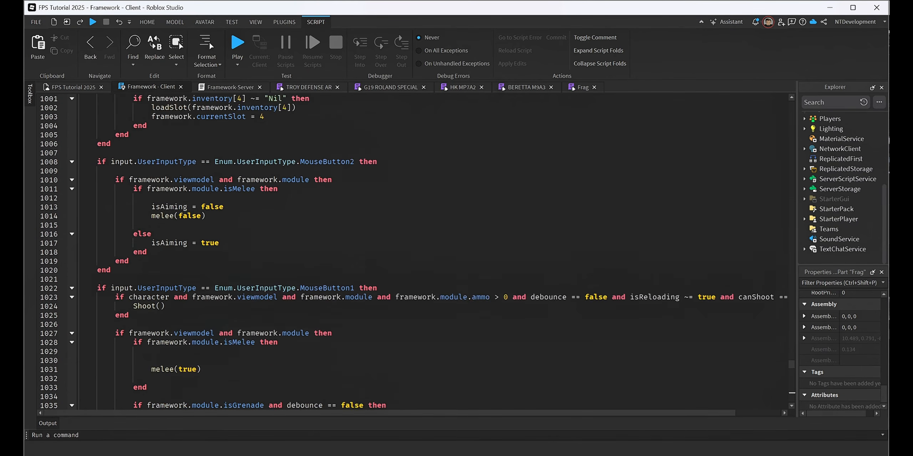
pyautogui.scroll(20, 414, 255)
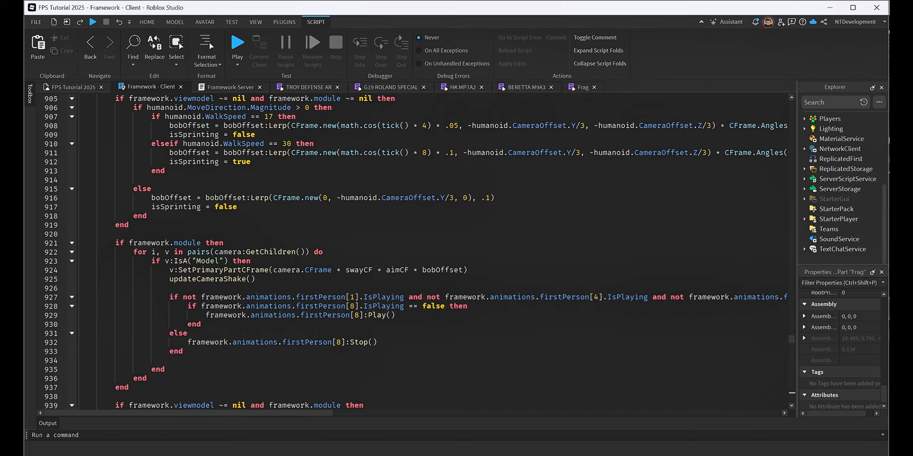
pyautogui.scroll(5, 414, 254)
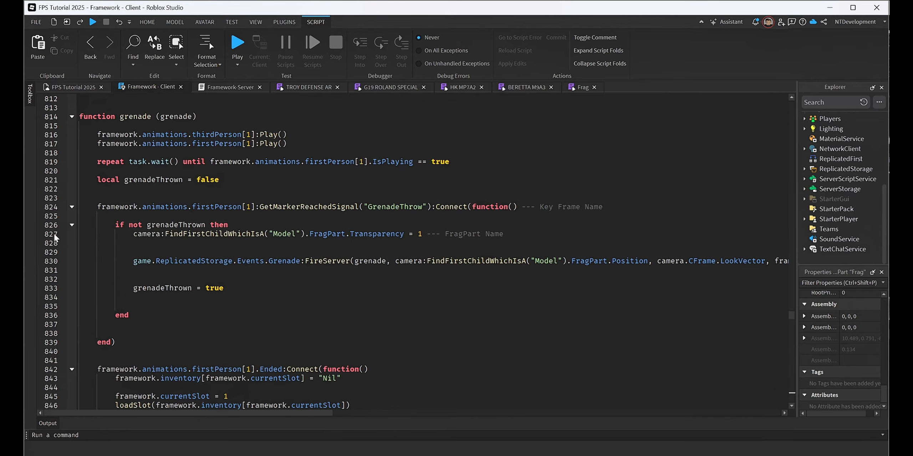
# Compare the marker name in the grenade function with the key frame name in the note, and examine the FragPart transparency line.
pyautogui.click(424, 217)
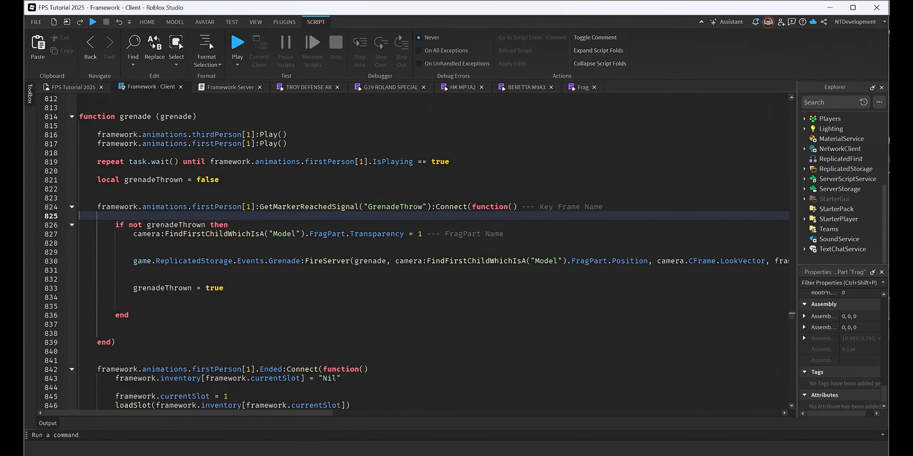
pyautogui.click(425, 208)
pyautogui.click(474, 234)
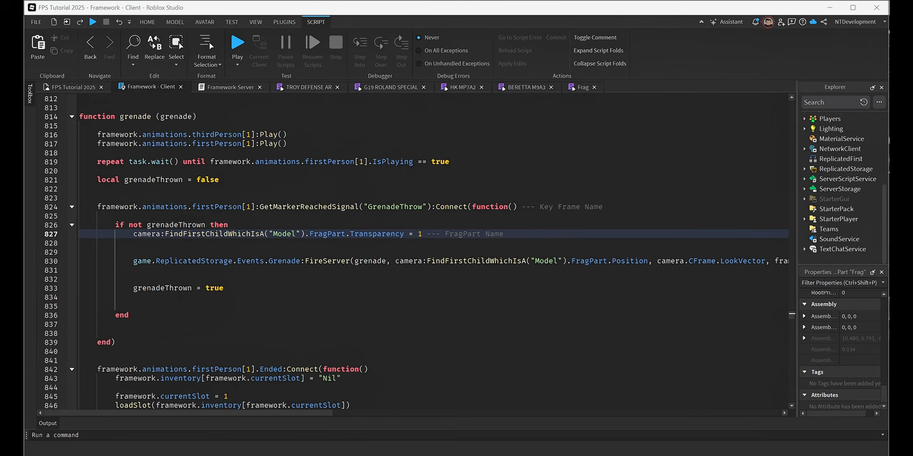
pyautogui.moveTo(888, 168); pyautogui.dragTo(669, 165)
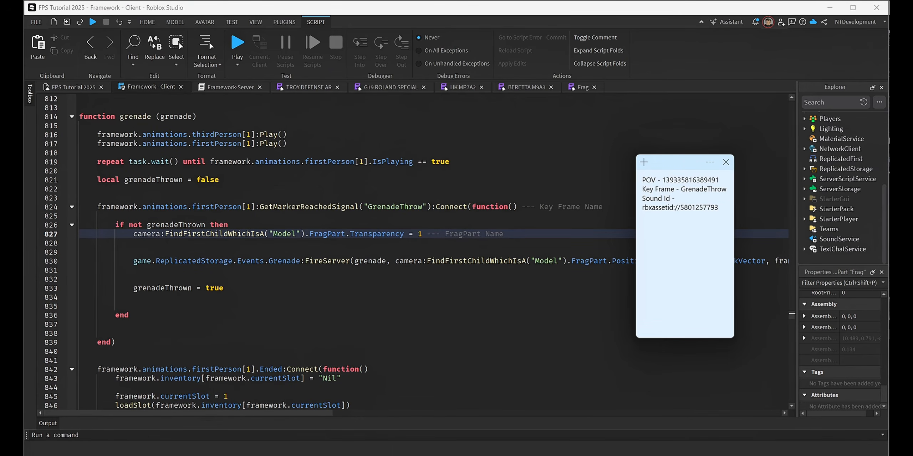
pyautogui.moveTo(681, 189); pyautogui.dragTo(727, 189)
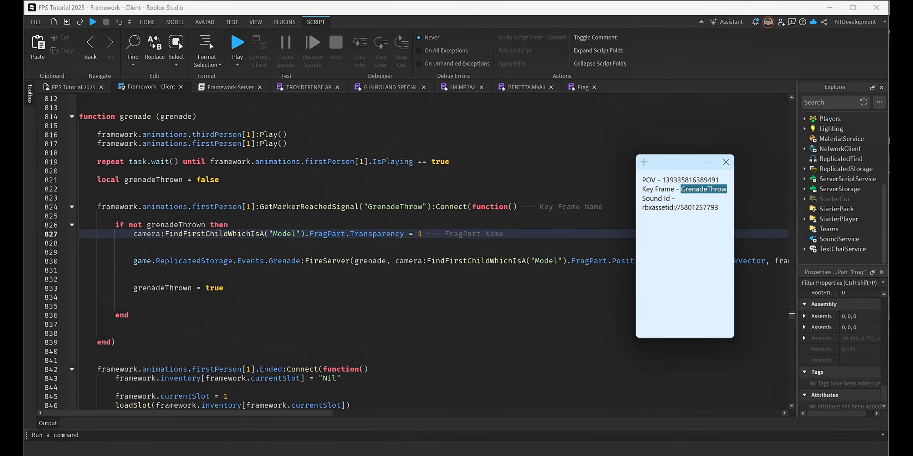
pyautogui.moveTo(368, 206); pyautogui.dragTo(423, 207)
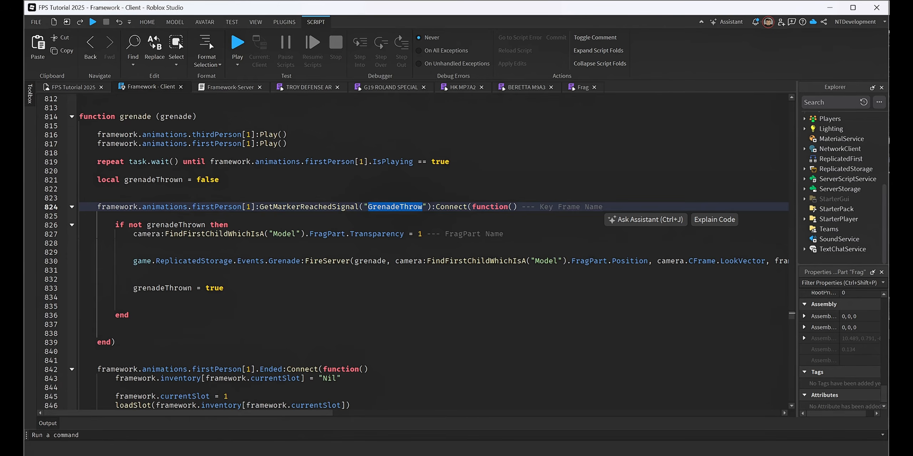
pyautogui.click(346, 234)
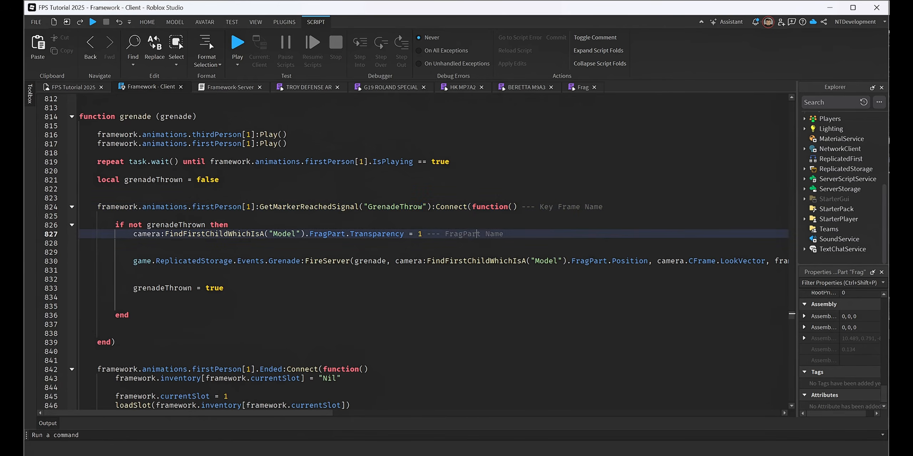
# In the place's 3D view, expand the Frag viewmodel in ReplicatedStorage's Viewmodels folder and select its FragPart to check the name.
pyautogui.click(78, 88)
pyautogui.press('d')
pyautogui.moveTo(657, 261); pyautogui.dragTo(657, 261, button='right')
pyautogui.press('w')
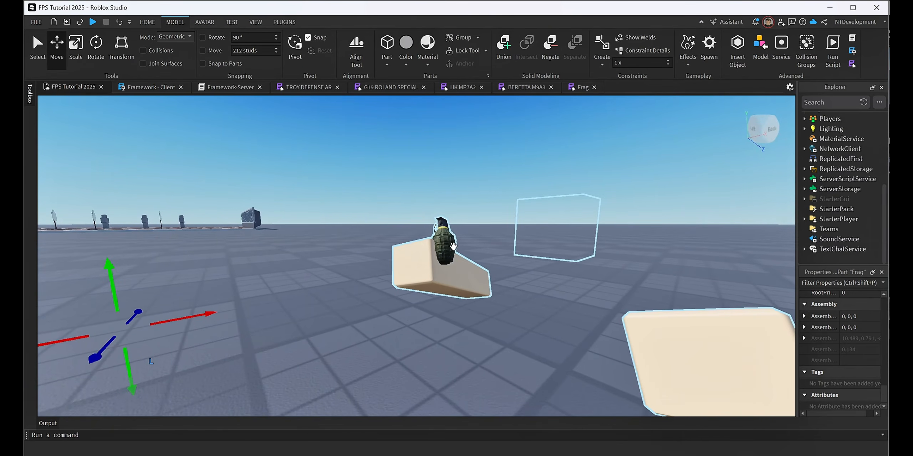
pyautogui.click(804, 169)
pyautogui.click(810, 230)
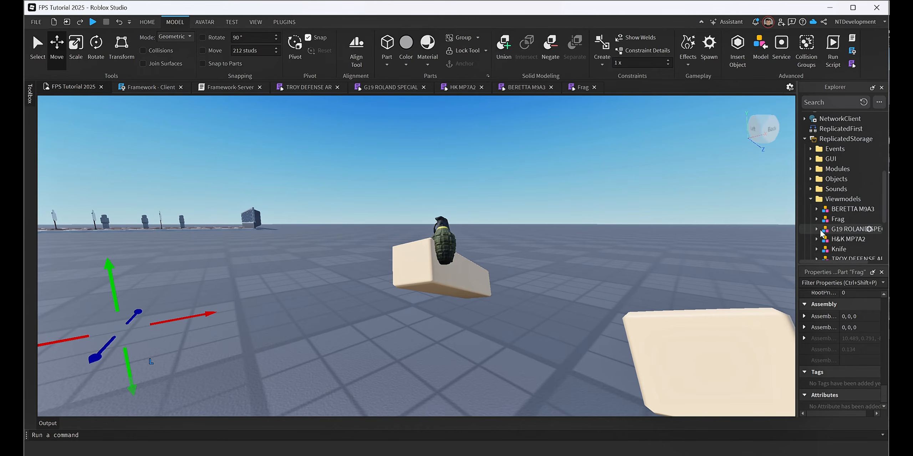
pyautogui.click(817, 249)
pyautogui.scroll(-2, 841, 217)
pyautogui.click(842, 213)
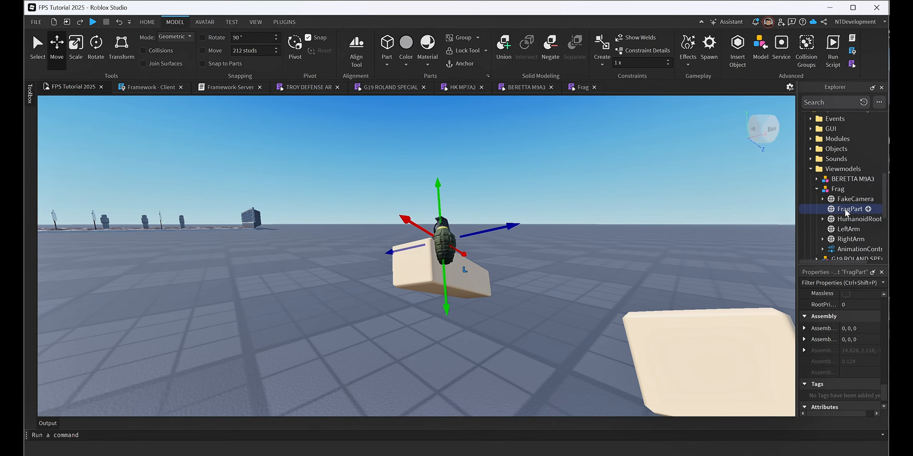
# Return to the Framework - Client script and compare both FragPart references in the grenade function with the selected part's name.
pyautogui.click(146, 88)
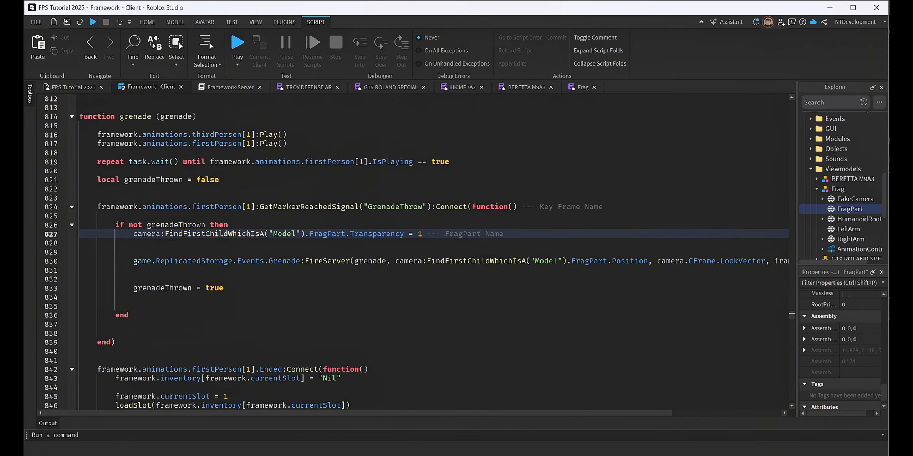
pyautogui.doubleClick(324, 234)
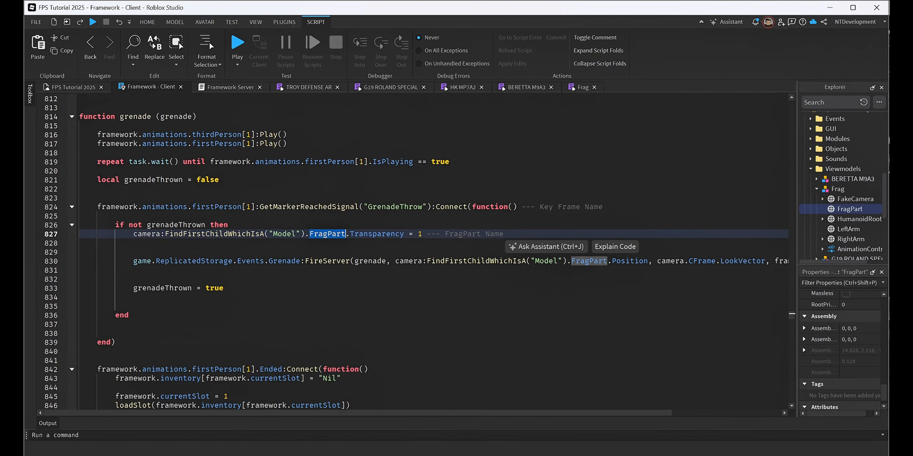
pyautogui.doubleClick(589, 262)
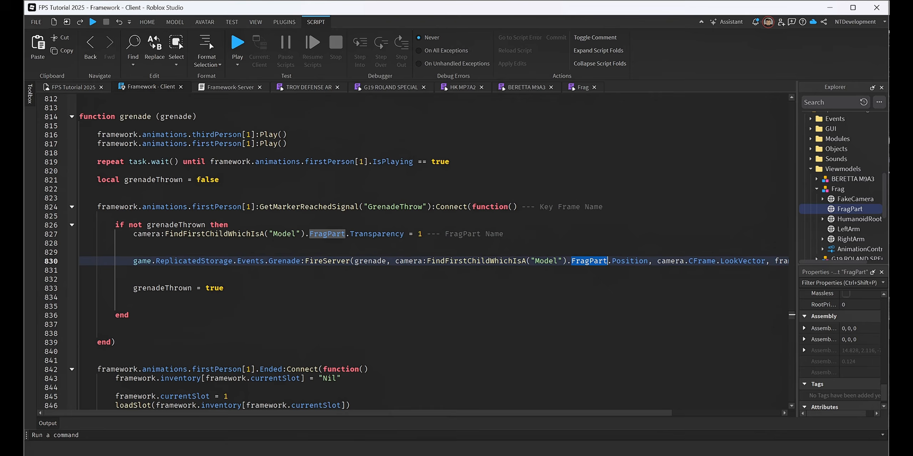
pyautogui.click(79, 306)
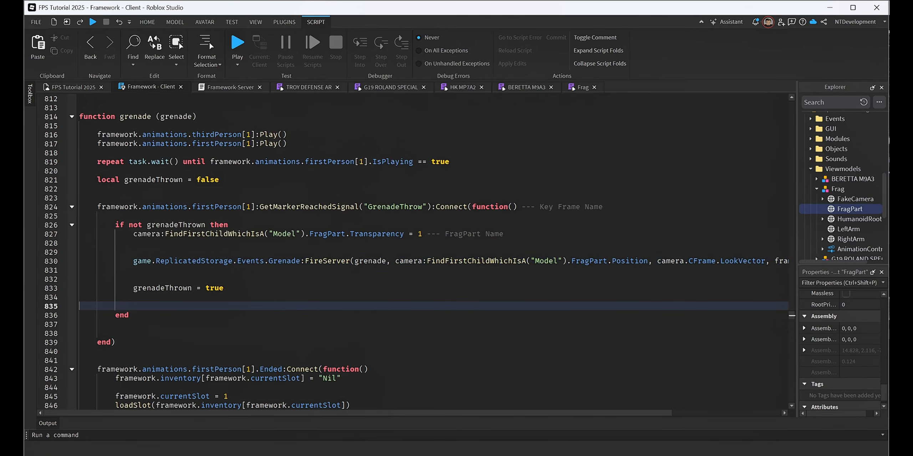
pyautogui.moveTo(790, 194); pyautogui.dragTo(793, 161)
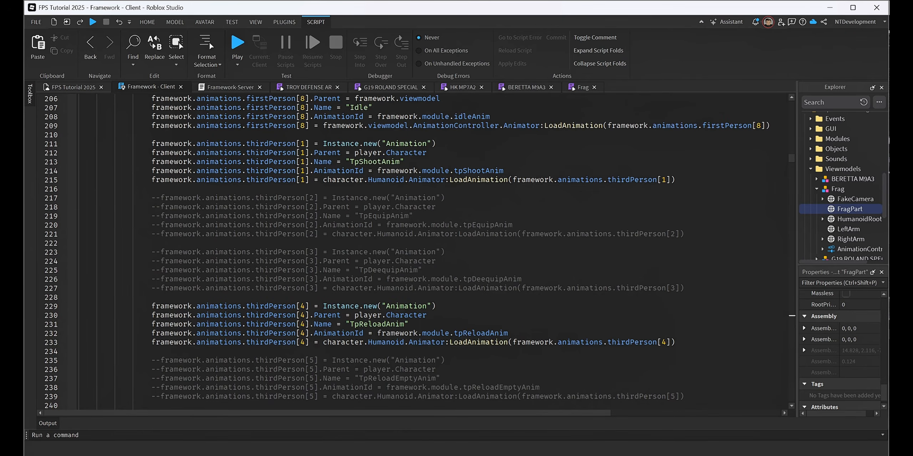
# Open the Framework-Server script, then switch to Discord and copy the full Framework-Server.lua code from the 19-grenade channel.
pyautogui.click(225, 85)
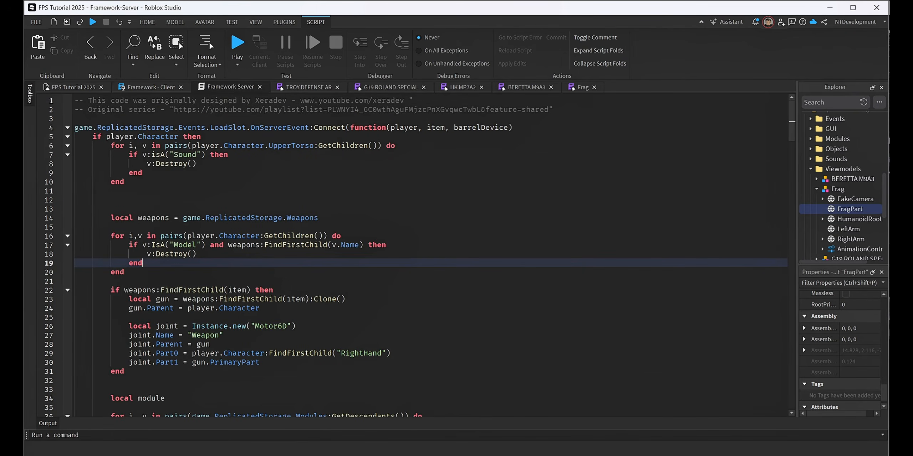
pyautogui.click(638, 455)
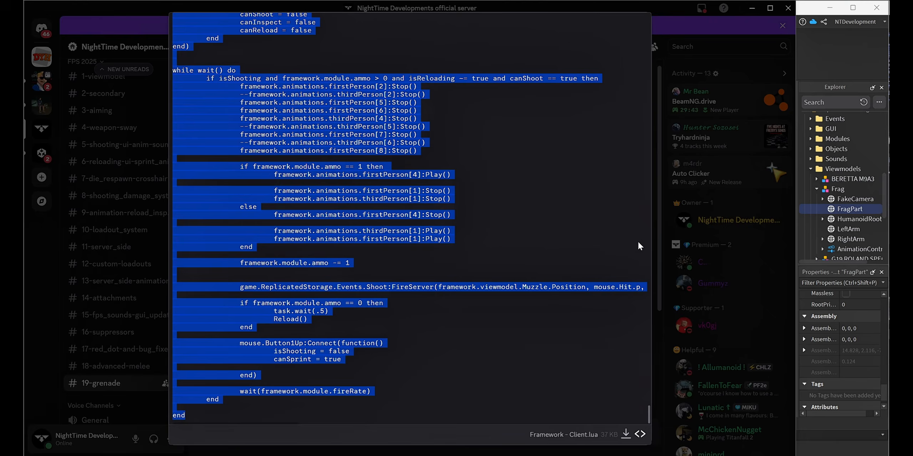
pyautogui.click(659, 268)
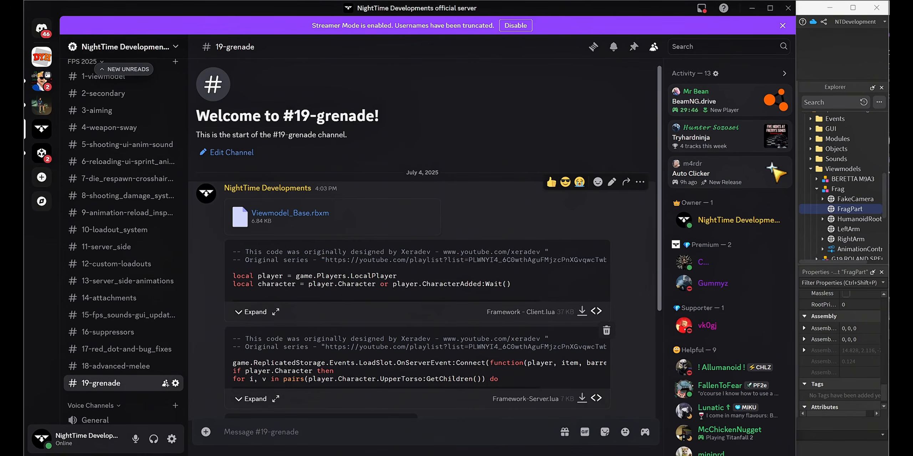
pyautogui.scroll(-4, 448, 295)
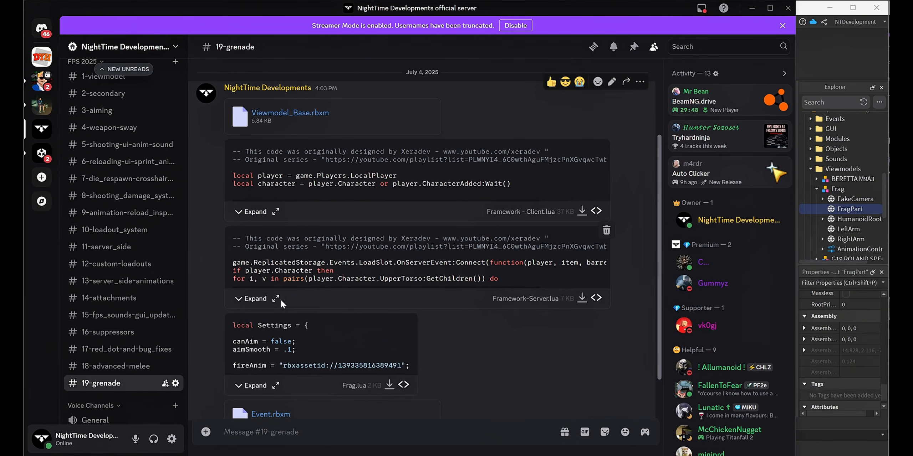
pyautogui.click(276, 299)
pyautogui.moveTo(170, 24); pyautogui.dragTo(235, 419)
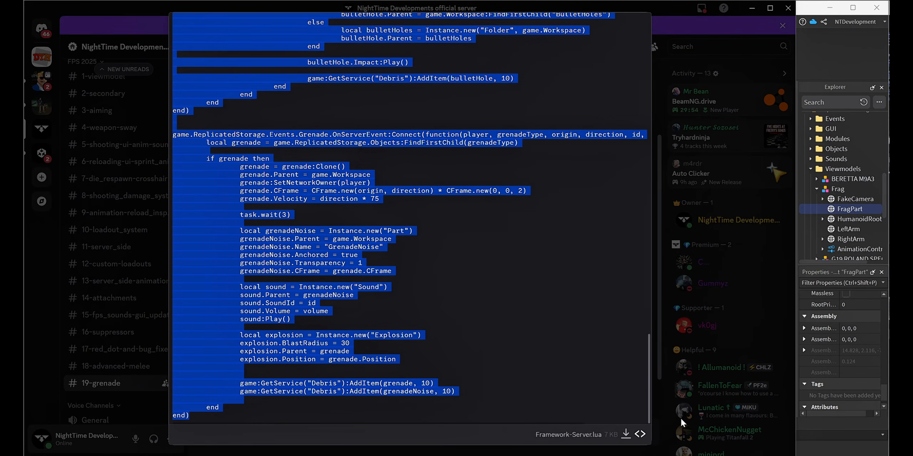
# Switch back to Roblox Studio and replace the entire Framework-Server script with the copied code.
pyautogui.click(829, 426)
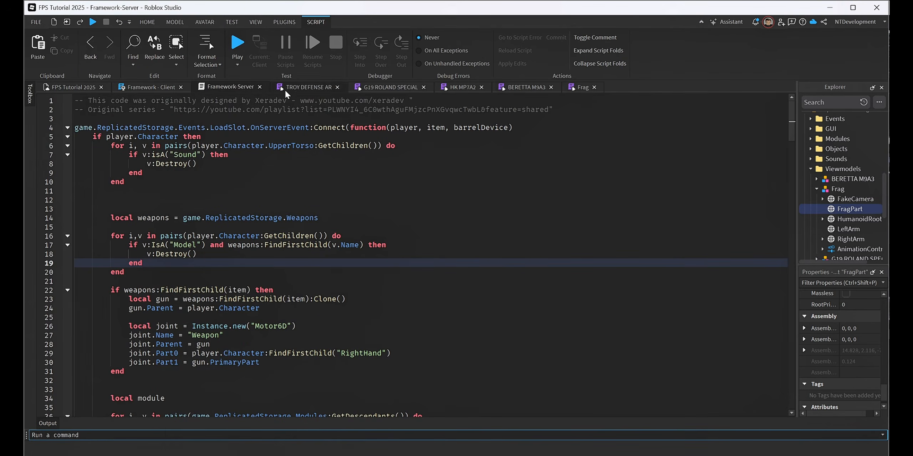
pyautogui.moveTo(75, 100); pyautogui.dragTo(114, 439)
pyautogui.press('BackSpace')
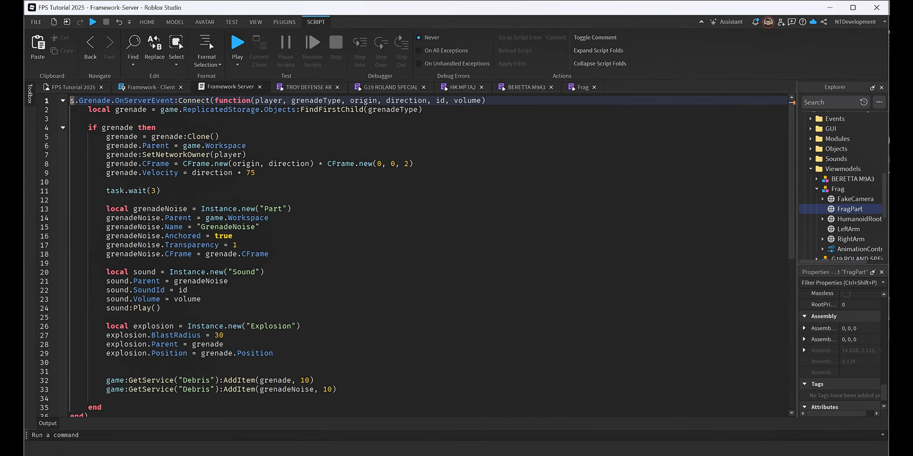
pyautogui.hotkey('ctrl', 'a')
pyautogui.press('BackSpace')
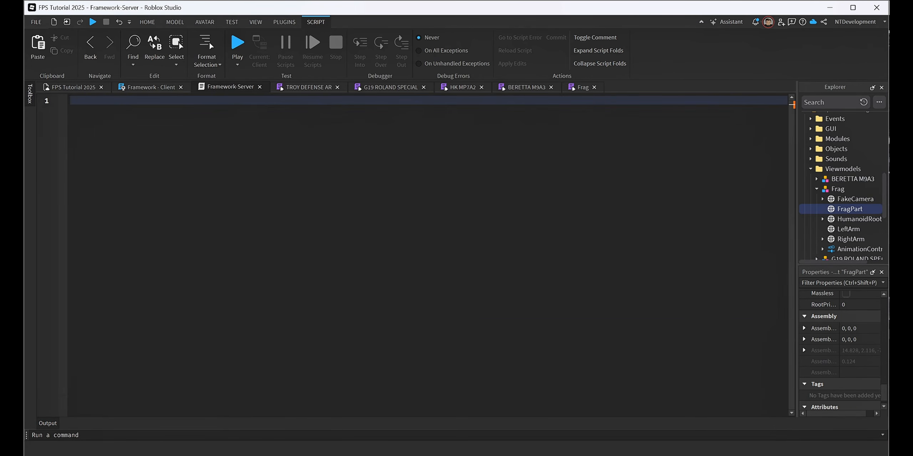
pyautogui.hotkey('ctrl', 'v')
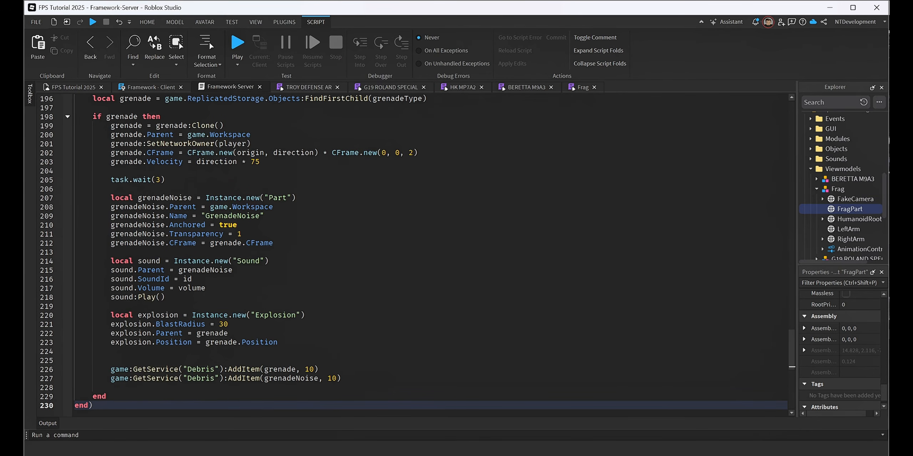
# Examine the grenade handler's CFrame offset, velocity multiplier and explosion blast radius in the server script.
pyautogui.click(260, 162)
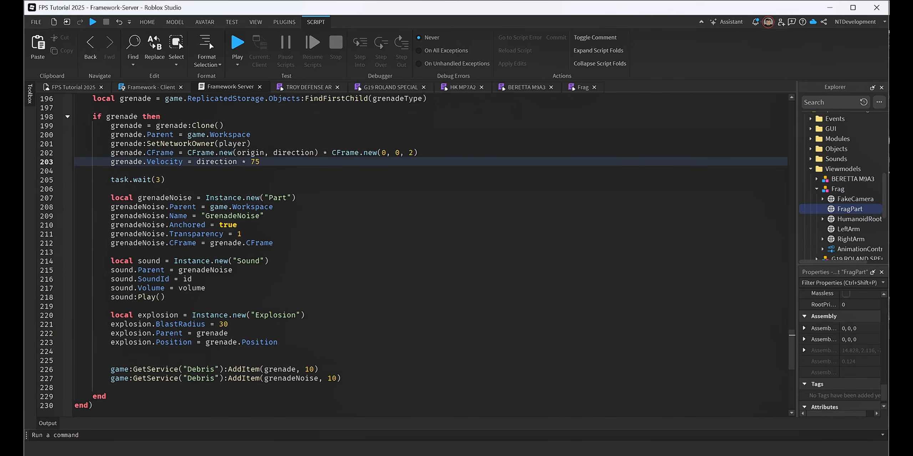
pyautogui.moveTo(203, 153)
pyautogui.doubleClick(255, 161)
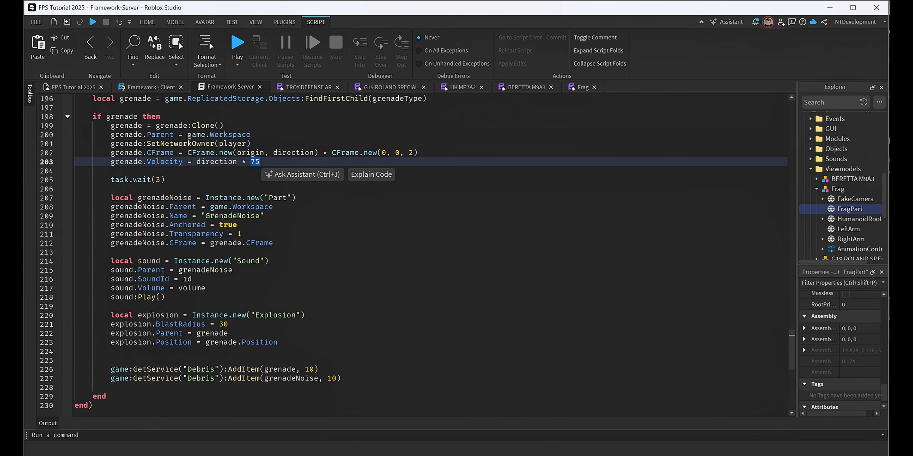
pyautogui.click(347, 152)
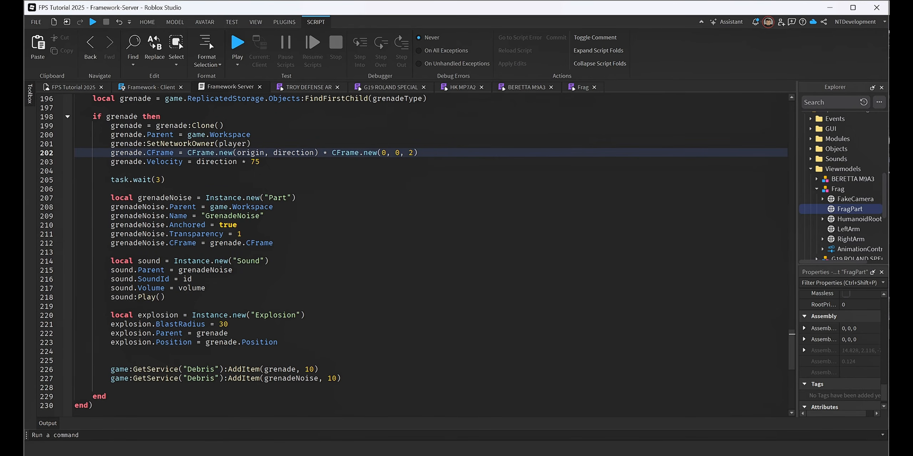
pyautogui.doubleClick(255, 162)
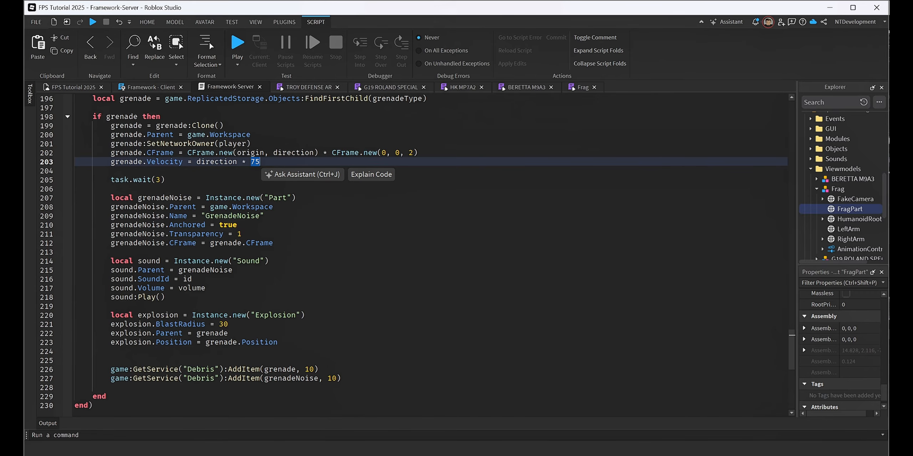
pyautogui.doubleClick(223, 324)
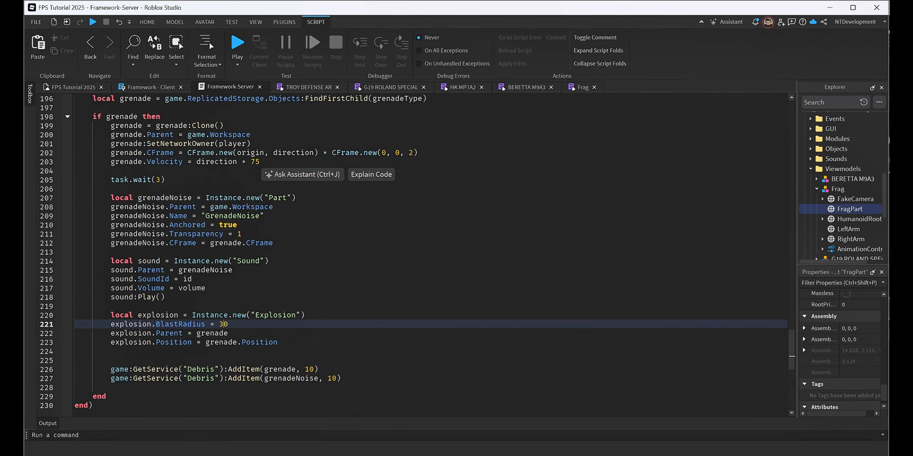
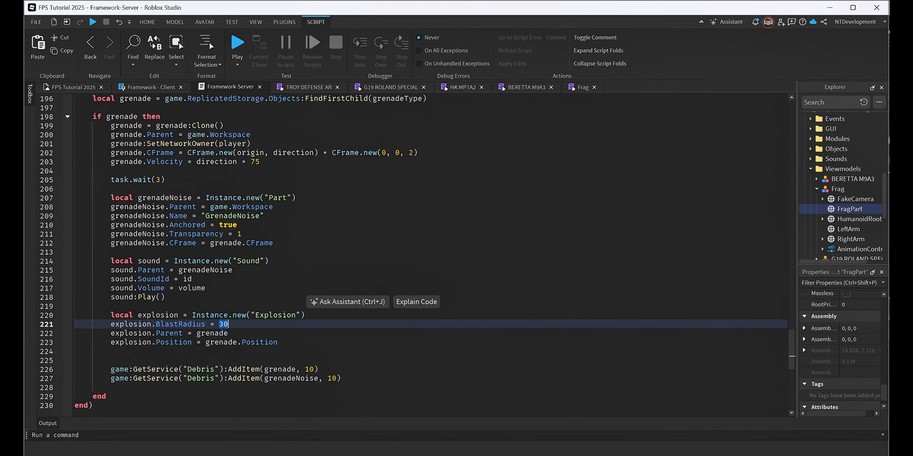
# Examine the GrenadeNoise part setup and the Debris lifetimes of grenade and grenadeNoise in the Framework-Server script.
pyautogui.click(303, 198)
pyautogui.click(285, 225)
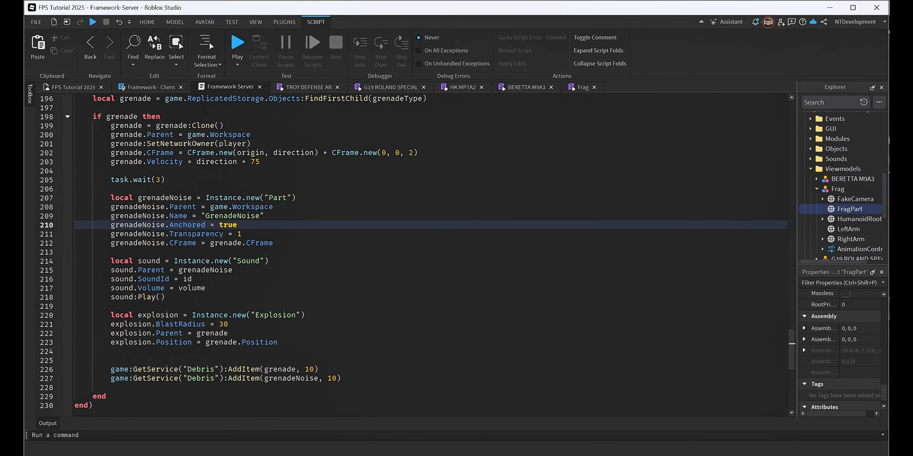
pyautogui.click(314, 369)
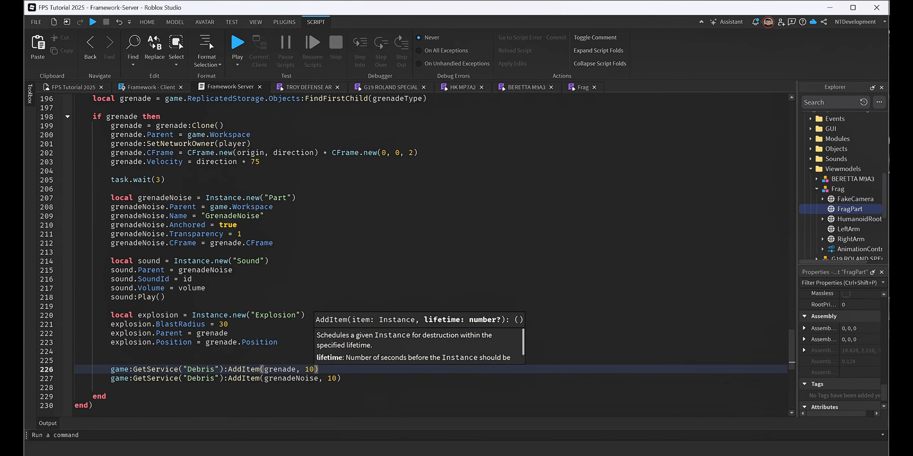
pyautogui.click(337, 378)
pyautogui.click(310, 369)
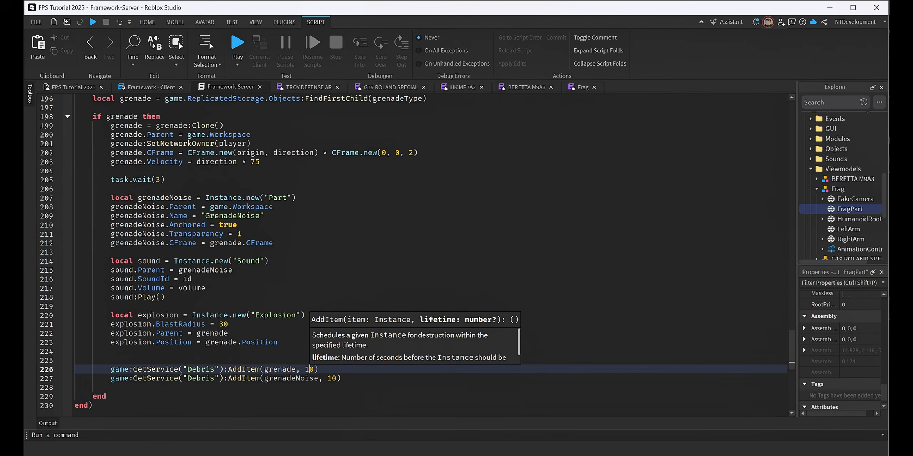
pyautogui.click(332, 378)
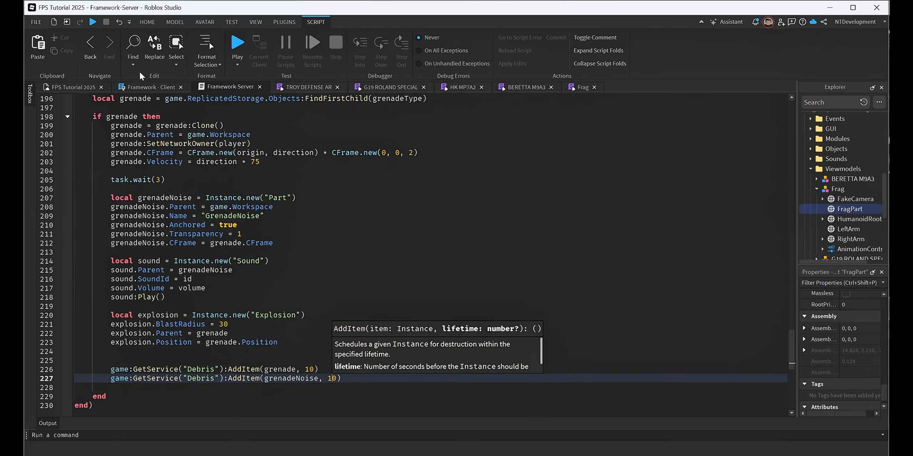
# Switch to Discord and copy the full Frag.lua settings code from the 19-grenade channel.
pyautogui.click(141, 81)
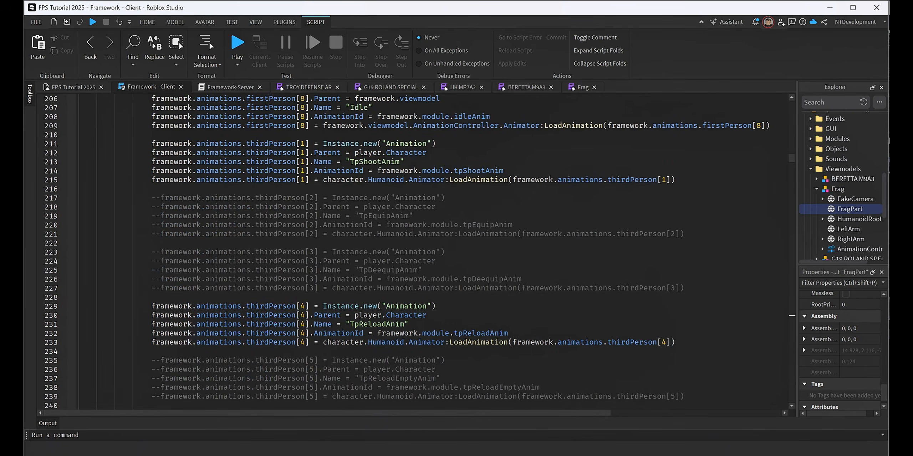
pyautogui.hotkey('alt', 'Tab')
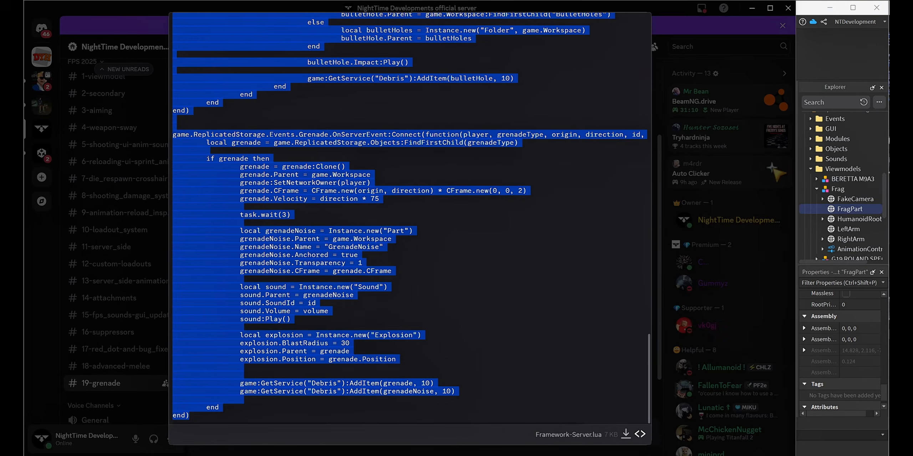
pyautogui.click(657, 315)
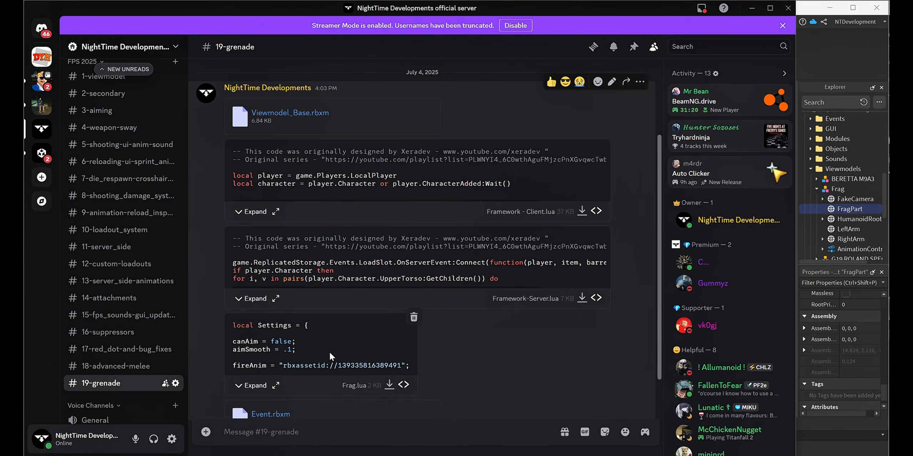
pyautogui.click(276, 386)
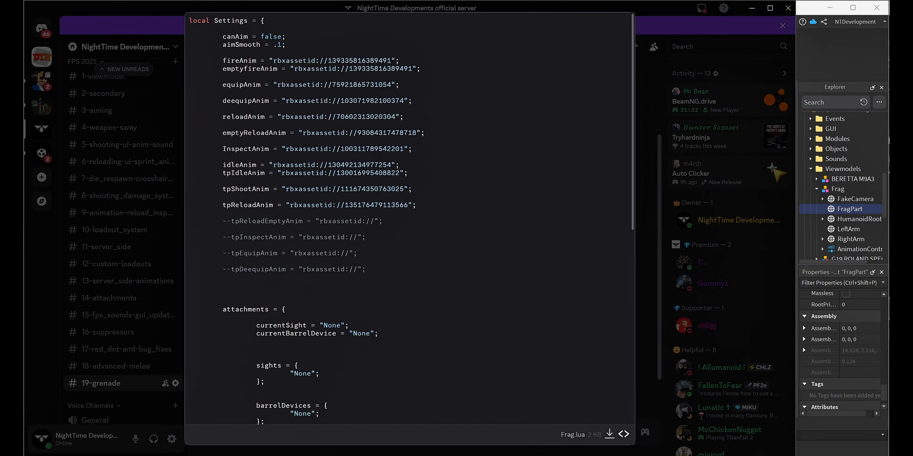
pyautogui.moveTo(189, 20); pyautogui.dragTo(257, 423)
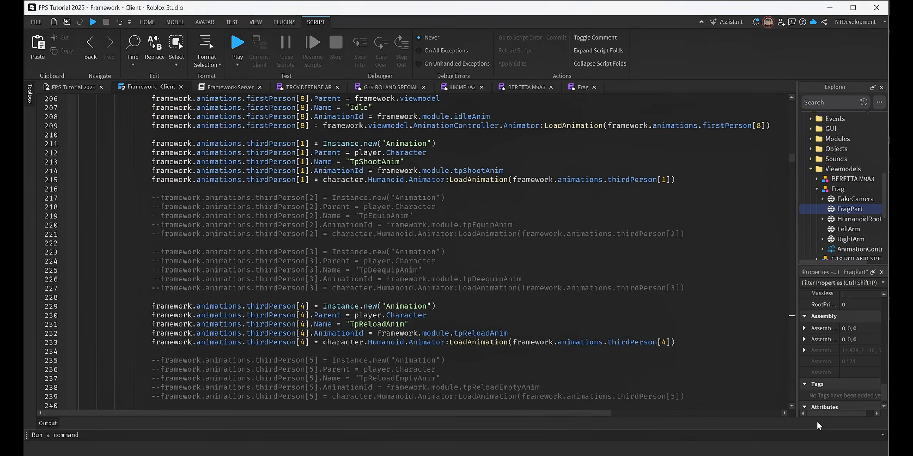
# Switch back to Roblox Studio and select the Frag module script in the Throwable folder under ReplicatedStorage's Modules.
pyautogui.click(817, 421)
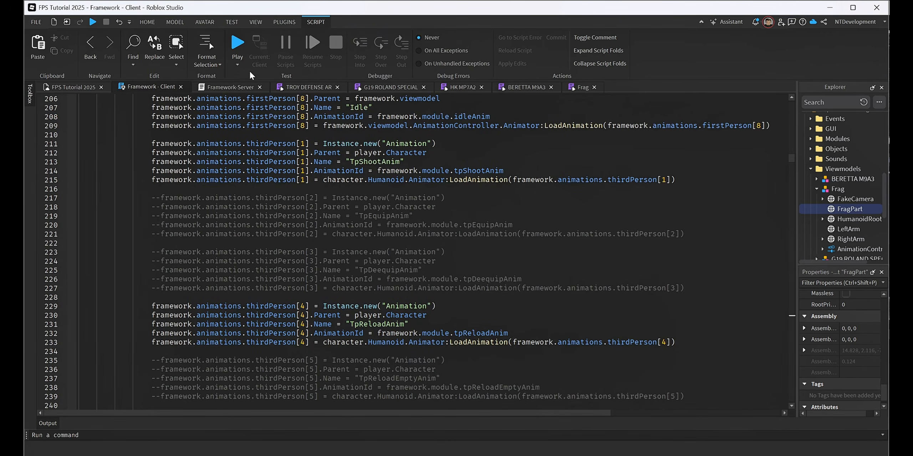
pyautogui.click(80, 87)
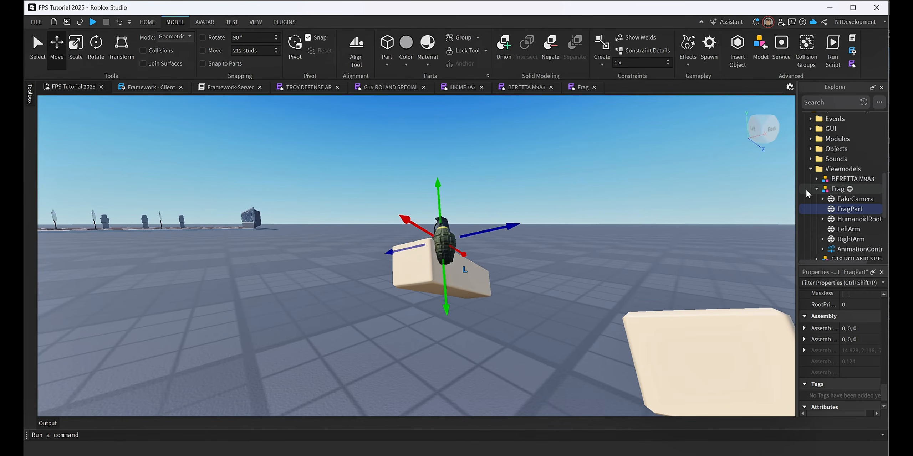
pyautogui.click(811, 169)
pyautogui.scroll(2, 845, 189)
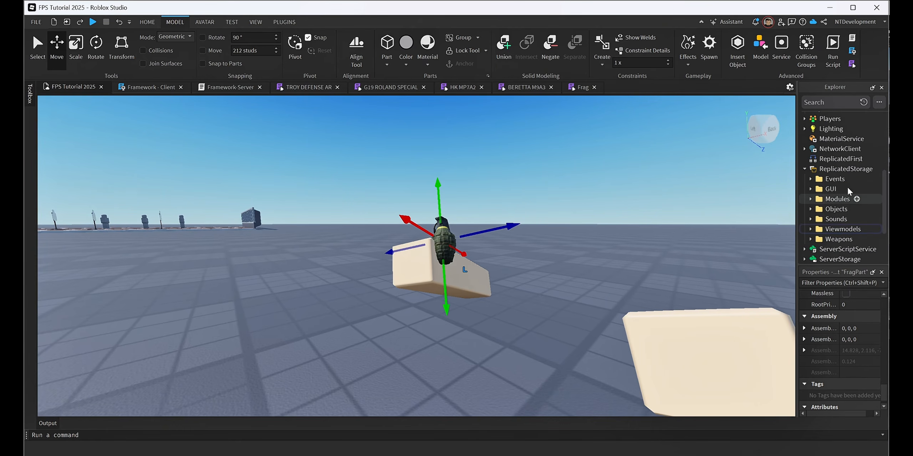
pyautogui.click(811, 199)
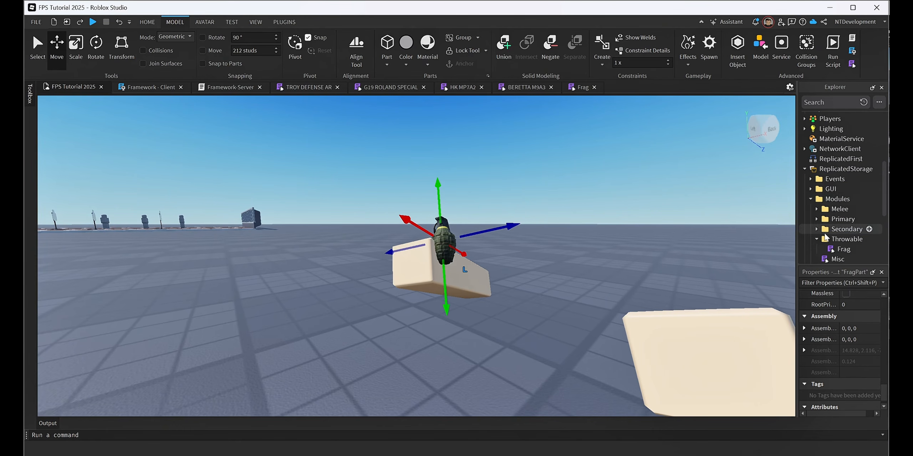
pyautogui.scroll(-1, 825, 238)
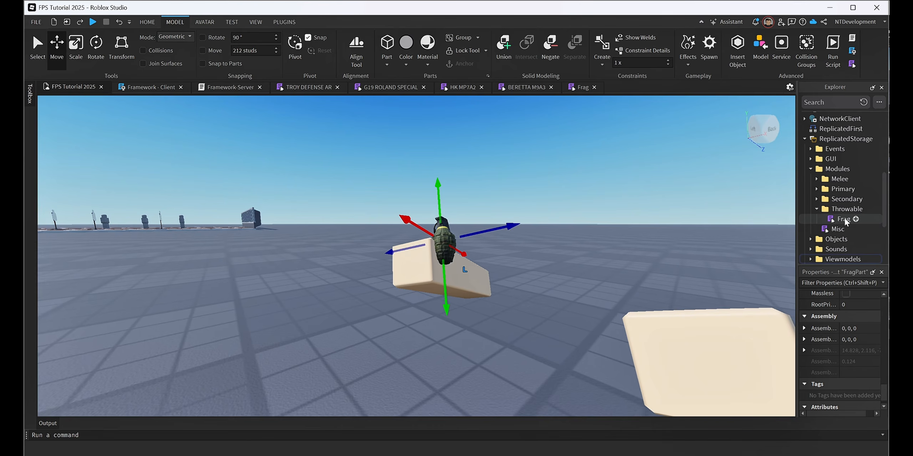
pyautogui.click(869, 209)
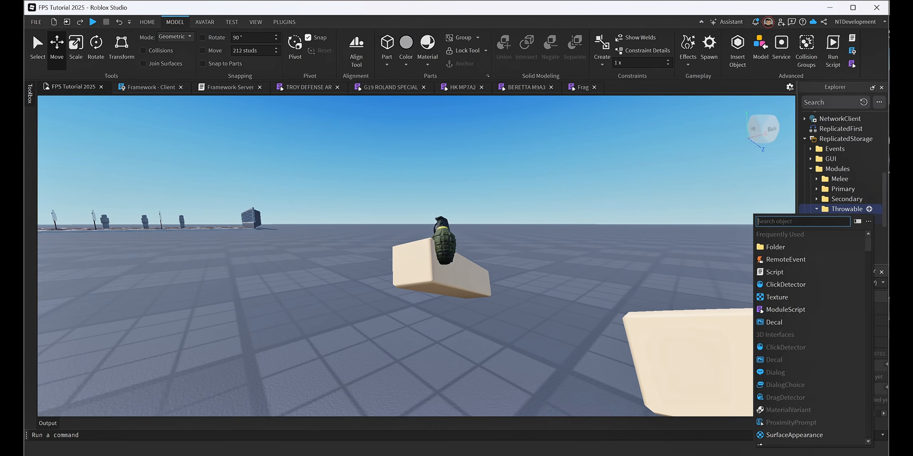
pyautogui.click(829, 211)
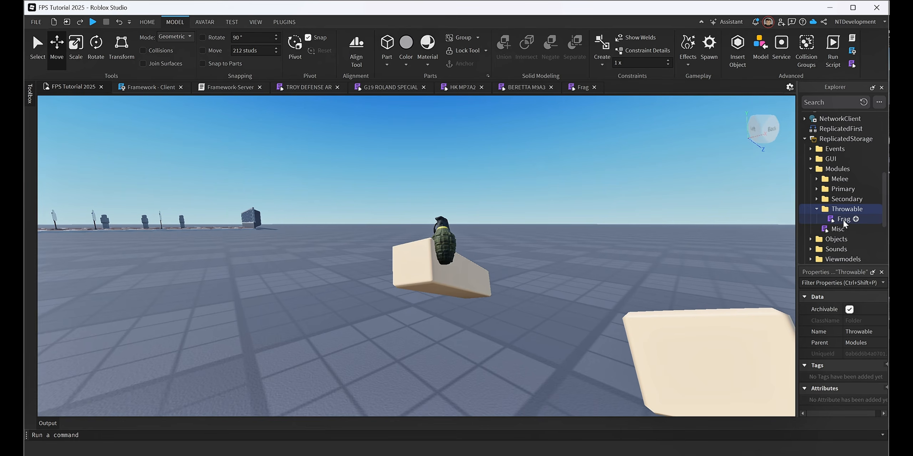
pyautogui.click(843, 220)
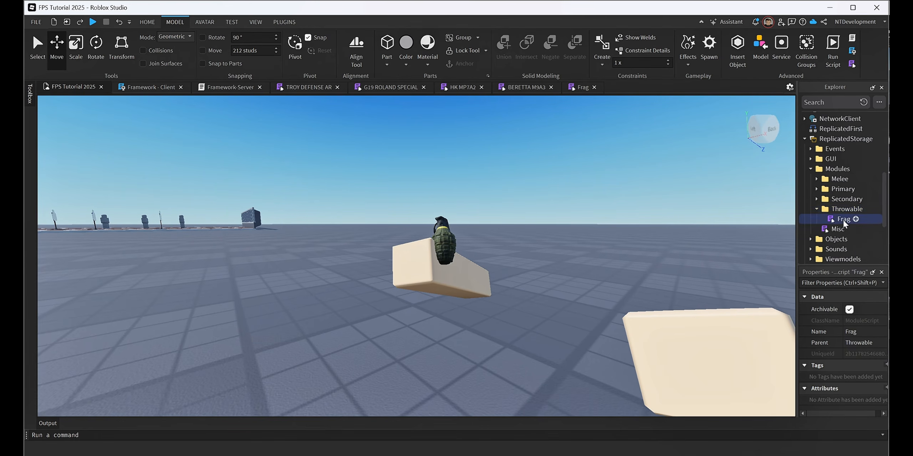
# Replace the entire contents of the Frag module script with the copied Frag.lua code.
pyautogui.click(570, 87)
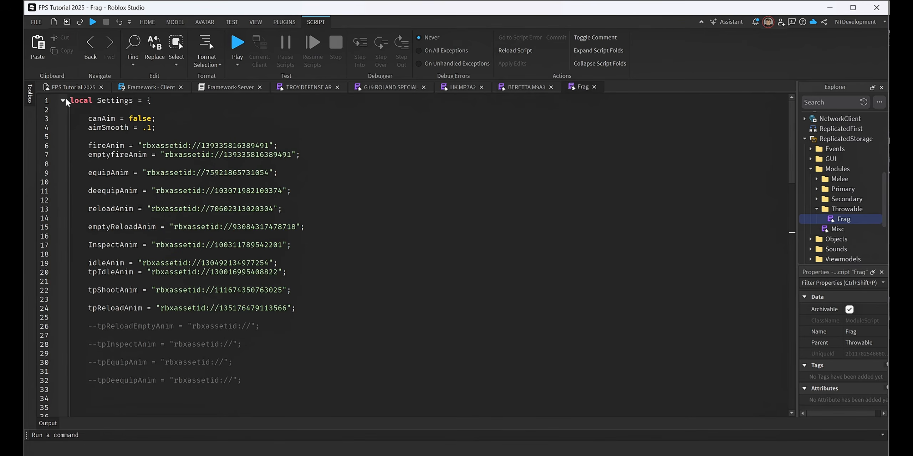
pyautogui.moveTo(71, 101); pyautogui.dragTo(200, 435)
pyautogui.press('BackSpace')
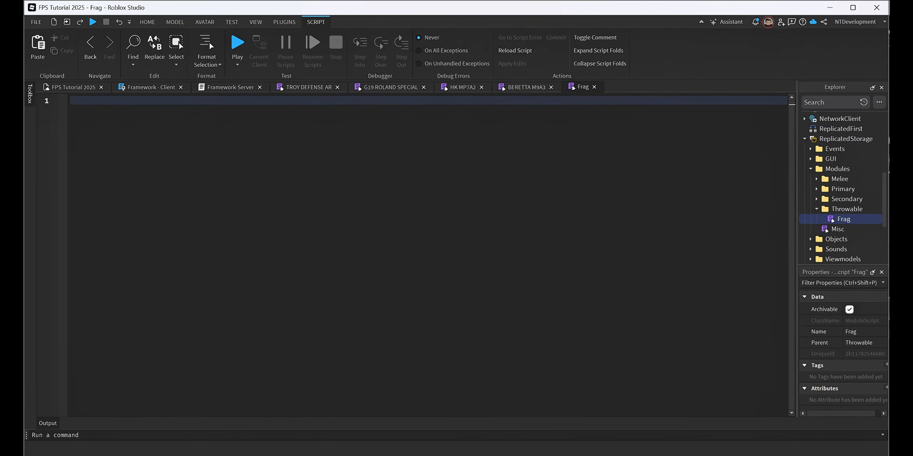
pyautogui.hotkey('ctrl', 'v')
pyautogui.scroll(20, 410, 253)
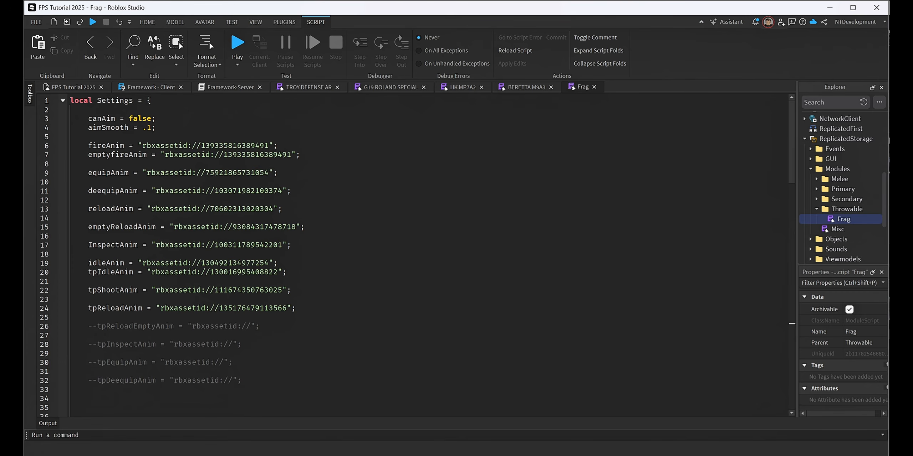
# Compare the animation ID block of the G19 ROLAND SPECIAL module with the one in the Frag module.
pyautogui.click(392, 88)
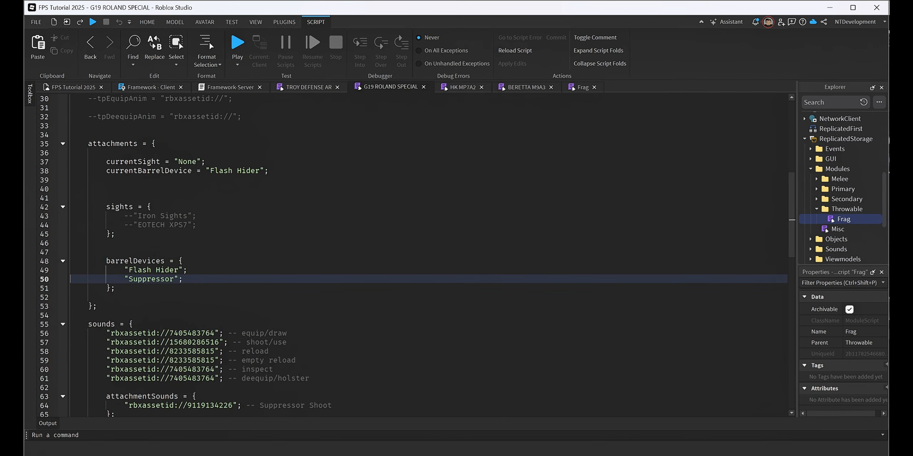
pyautogui.scroll(10, 411, 250)
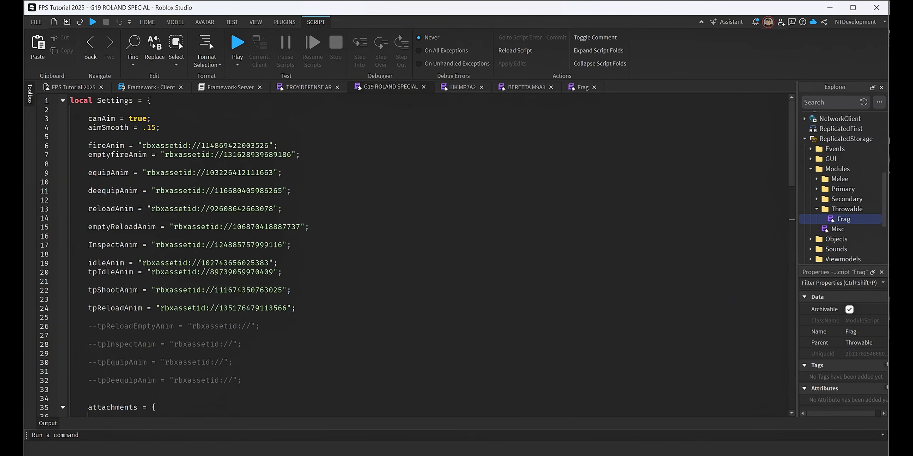
pyautogui.moveTo(88, 145); pyautogui.dragTo(242, 381)
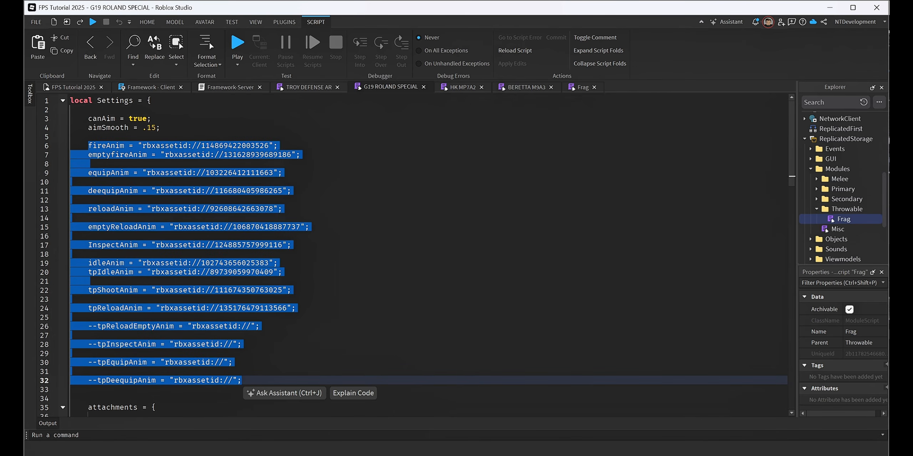
pyautogui.click(581, 87)
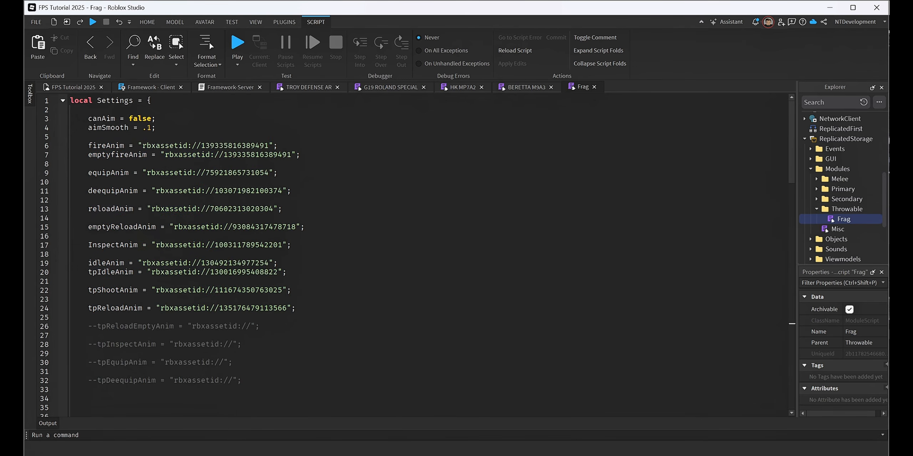
pyautogui.moveTo(88, 146); pyautogui.dragTo(243, 381)
pyautogui.scroll(-3, 243, 381)
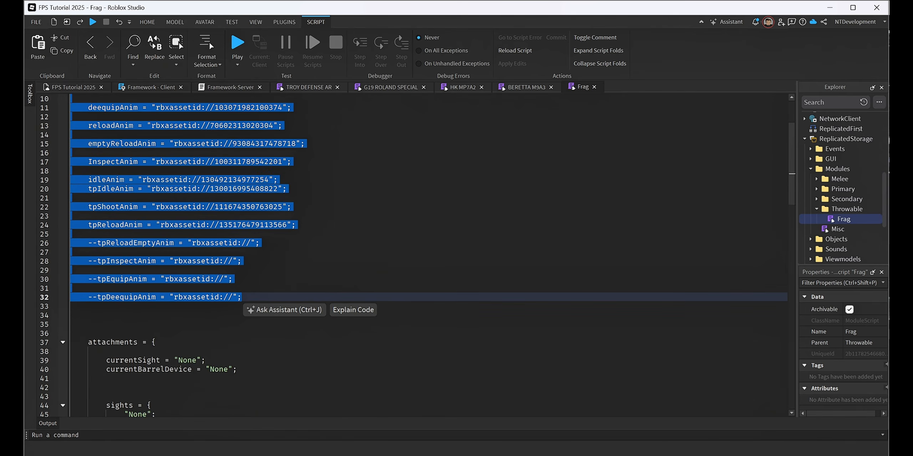
# Compare the attachments and sound ID lists of the G19 ROLAND SPECIAL module with those in the Frag module.
pyautogui.click(387, 87)
pyautogui.scroll(-4, 249, 356)
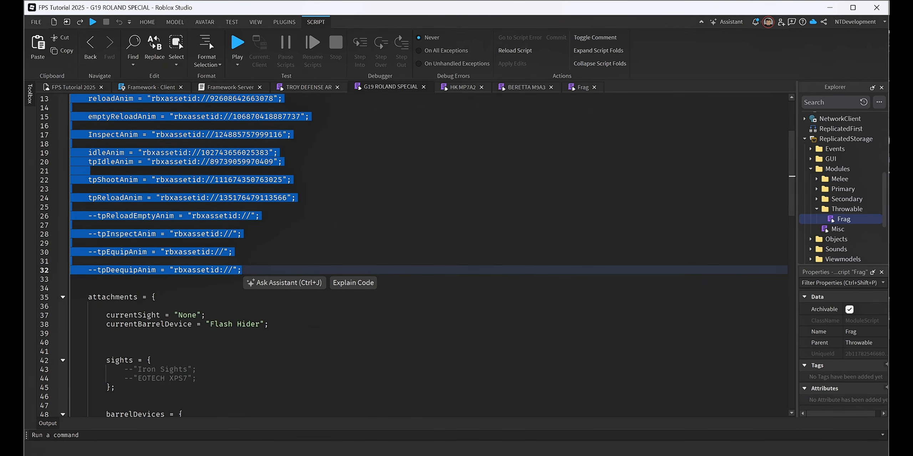
pyautogui.click(250, 397)
pyautogui.scroll(-4, 250, 397)
pyautogui.scroll(-4, 428, 255)
pyautogui.moveTo(106, 270); pyautogui.dragTo(310, 315)
pyautogui.click(578, 87)
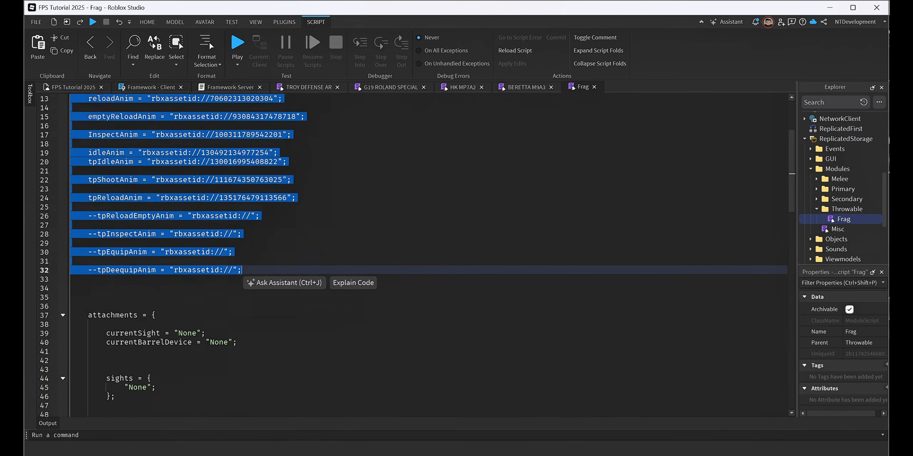
pyautogui.scroll(-9, 410, 255)
pyautogui.moveTo(106, 297); pyautogui.dragTo(310, 342)
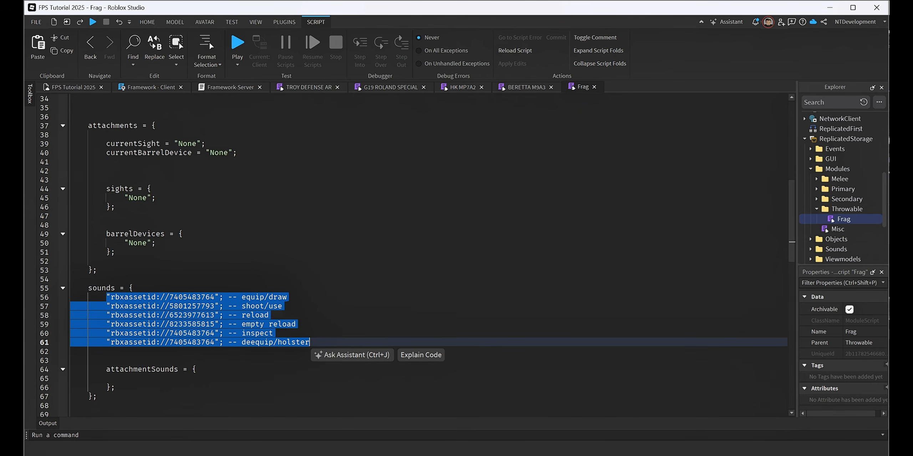
# Examine the isGrenade and isMelee settings in the Frag module script.
pyautogui.scroll(1, 410, 255)
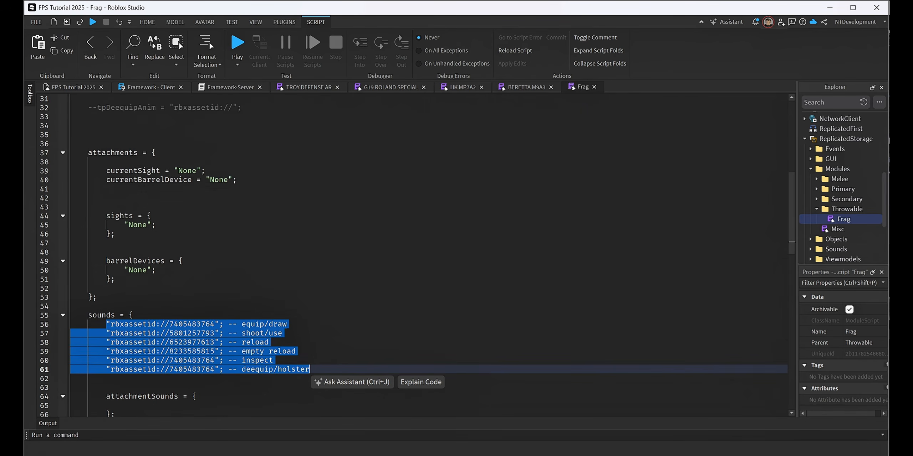
pyautogui.scroll(-13, 410, 255)
pyautogui.scroll(5, 410, 255)
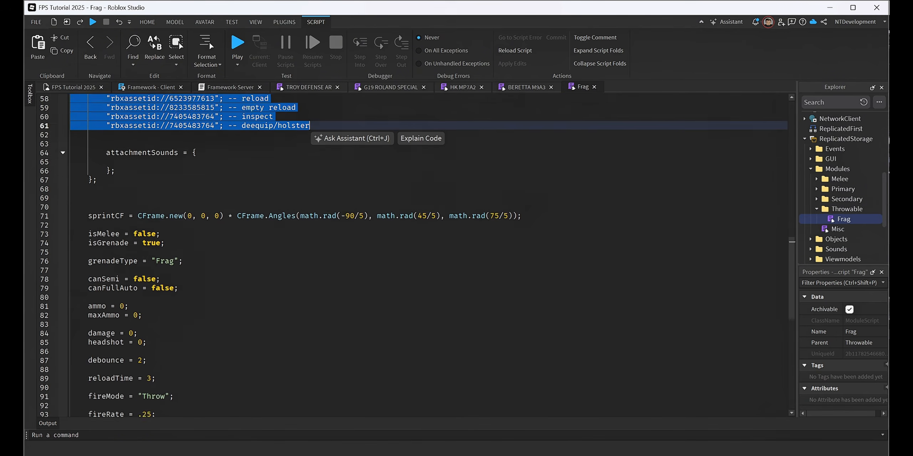
pyautogui.click(157, 270)
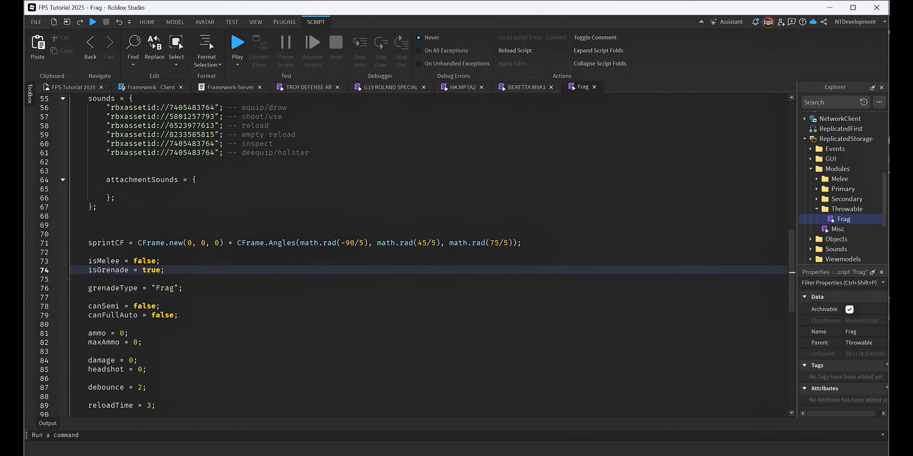
pyautogui.click(156, 262)
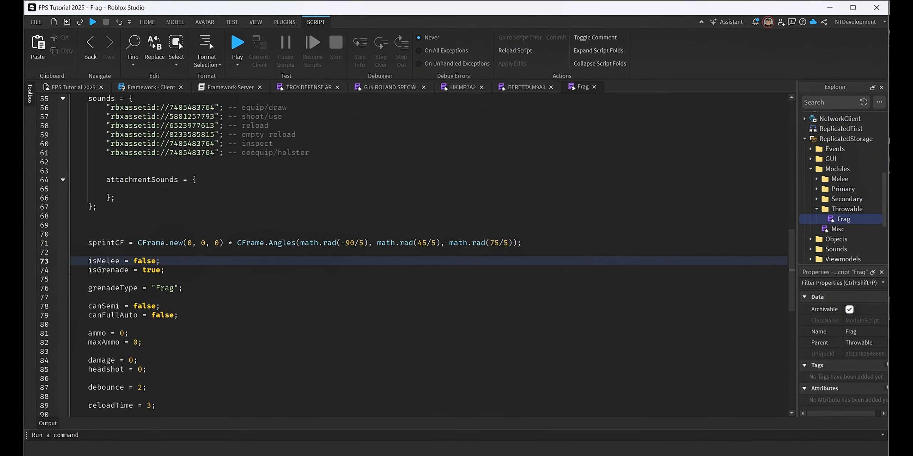
# Return to the 3D view and check the Downloads folder for the downloaded grenade files.
pyautogui.click(86, 87)
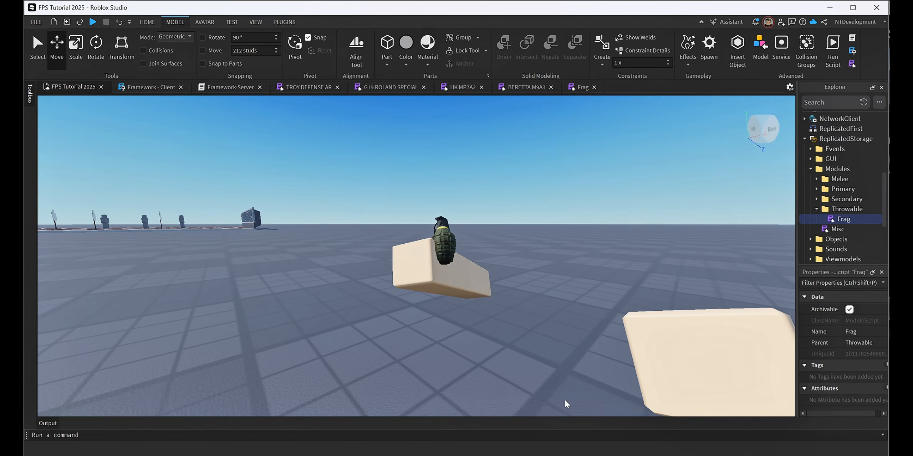
pyautogui.click(536, 454)
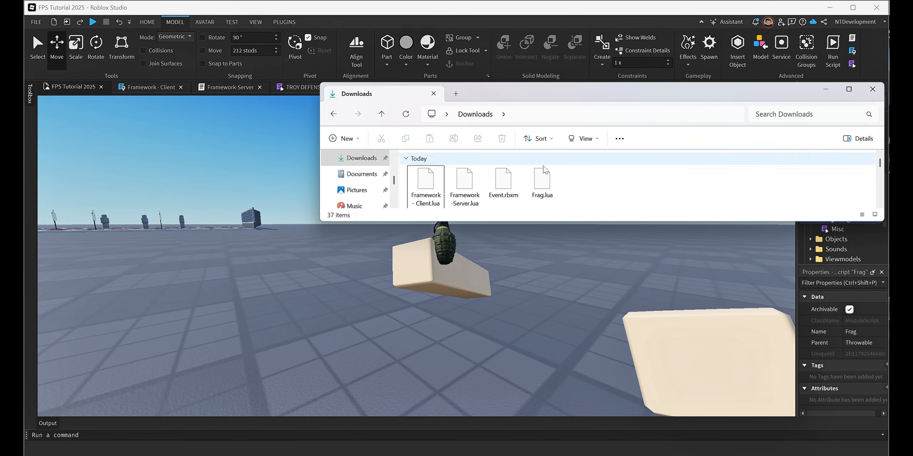
pyautogui.click(833, 92)
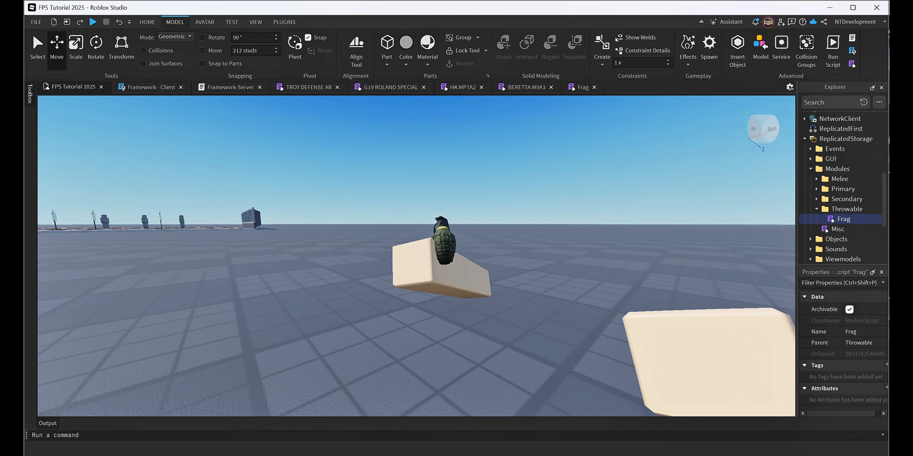
# Import the downloaded Event.rbxm file from the Downloads folder into the place.
pyautogui.click(356, 455)
pyautogui.press('Escape')
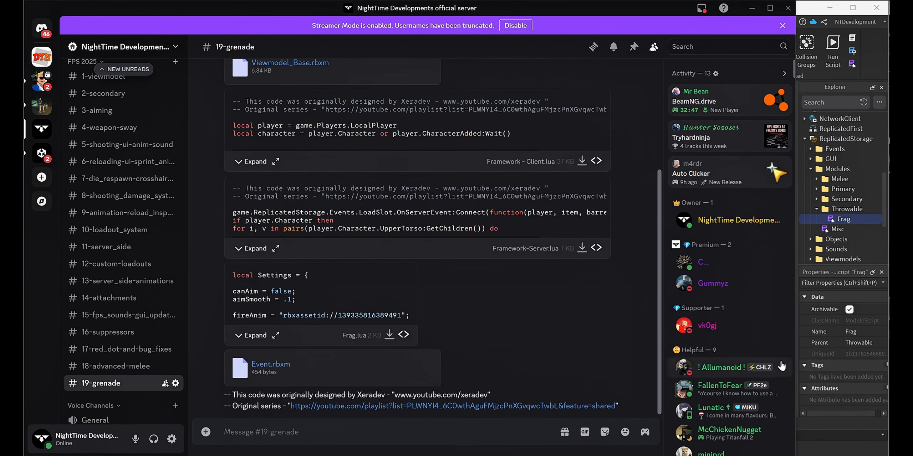
pyautogui.click(821, 429)
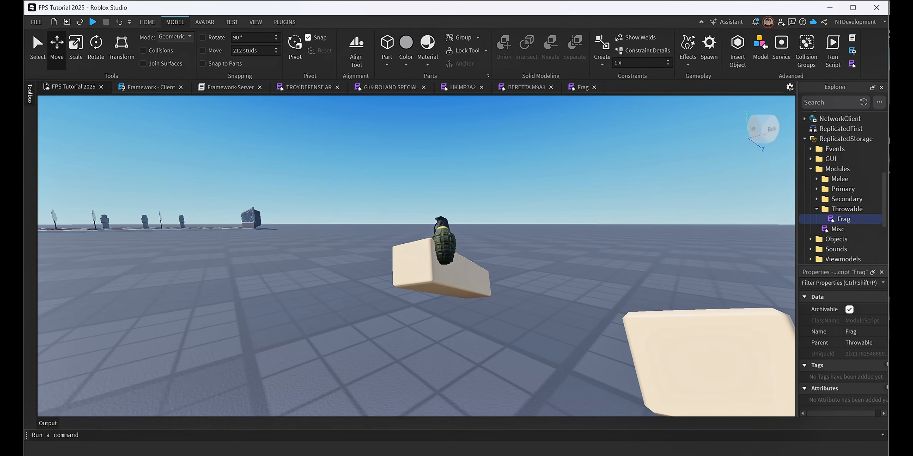
pyautogui.click(684, 454)
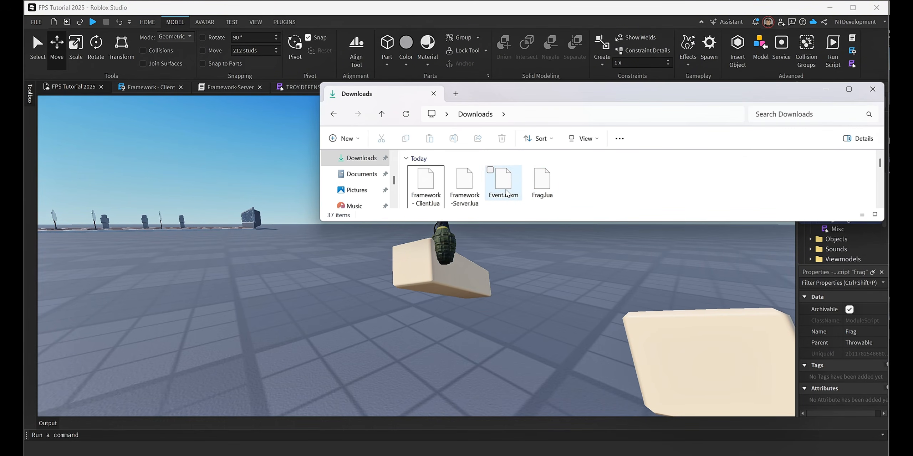
pyautogui.moveTo(501, 189); pyautogui.dragTo(530, 273)
pyautogui.click(871, 90)
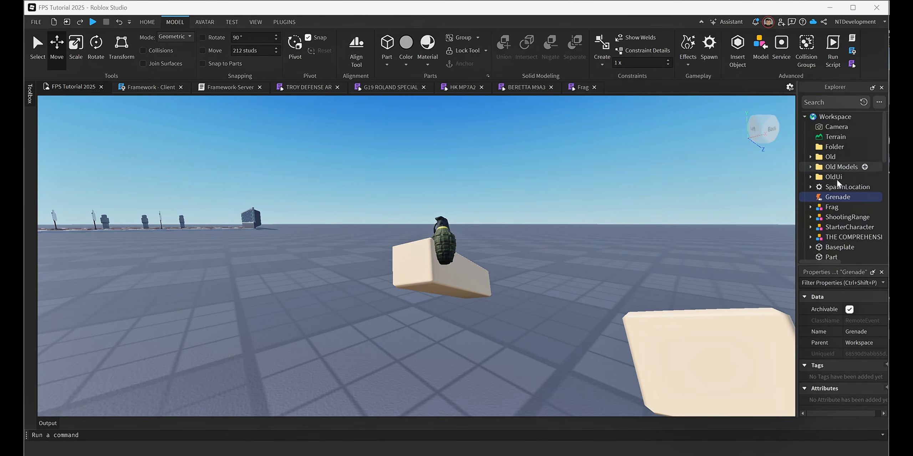
# Move the Grenade remote event into the Events folder of ReplicatedStorage, and collapse the Events and Modules folders.
pyautogui.scroll(1, 831, 193)
pyautogui.moveTo(830, 165)
pyautogui.mouseDown()
pyautogui.moveTo(835, 274)
pyautogui.moveTo(835, 159)
pyautogui.mouseUp()
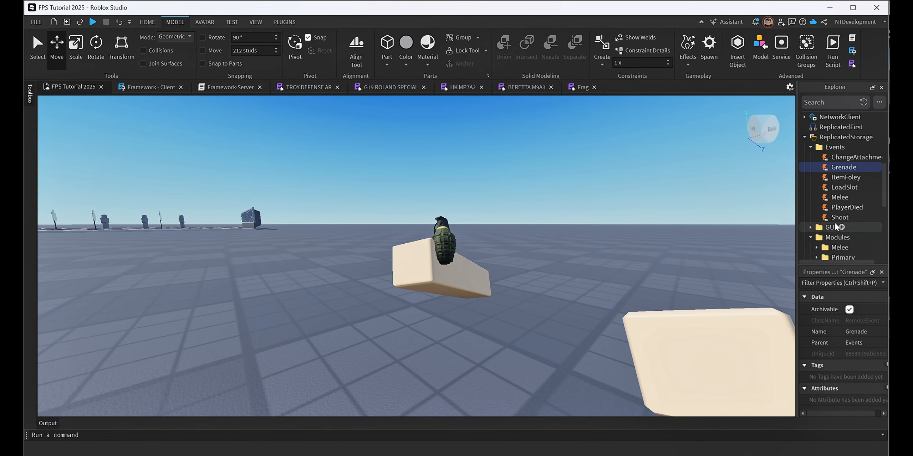
pyautogui.click(810, 147)
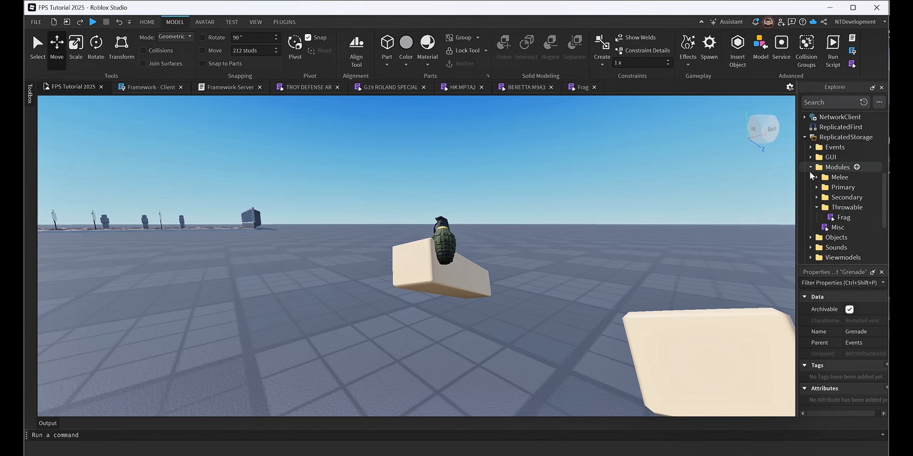
pyautogui.click(809, 167)
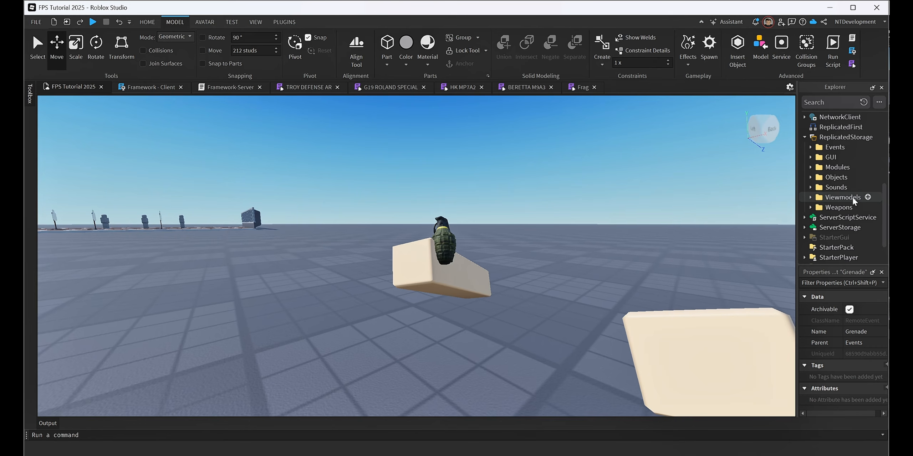
# Compare the POV animation ID in the sticky note with the fireAnim and emptyfireAnim IDs in the Frag module.
pyautogui.moveTo(692, 455)
pyautogui.click(692, 440)
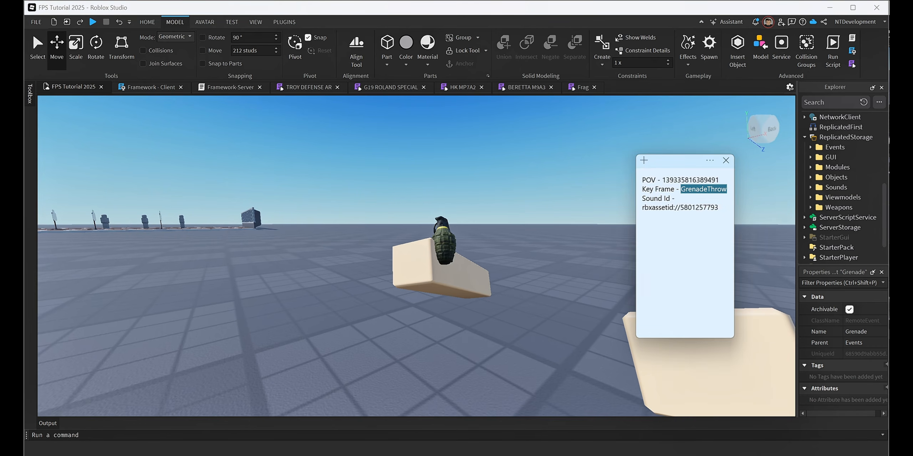
pyautogui.click(681, 180)
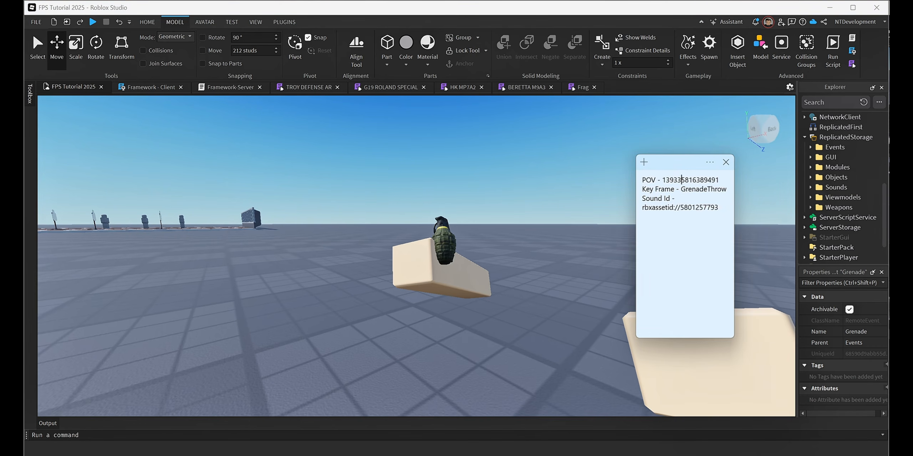
pyautogui.click(581, 87)
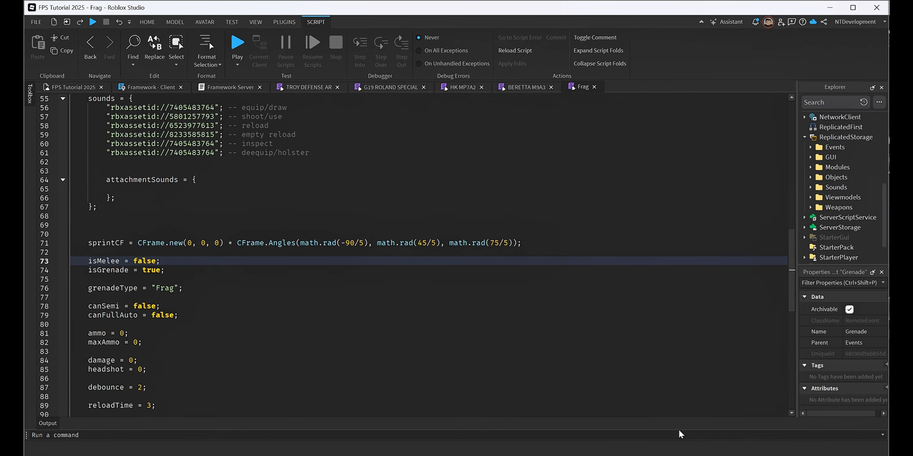
pyautogui.click(688, 455)
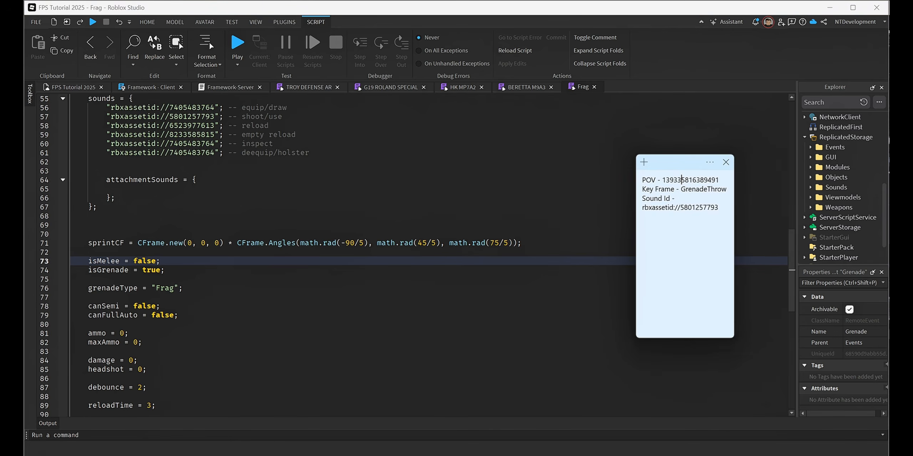
pyautogui.moveTo(662, 180); pyautogui.dragTo(715, 180)
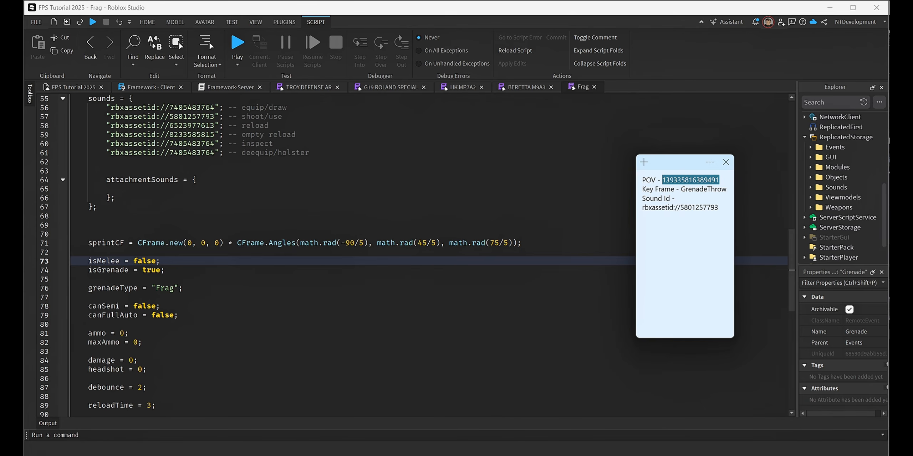
pyautogui.scroll(18, 356, 257)
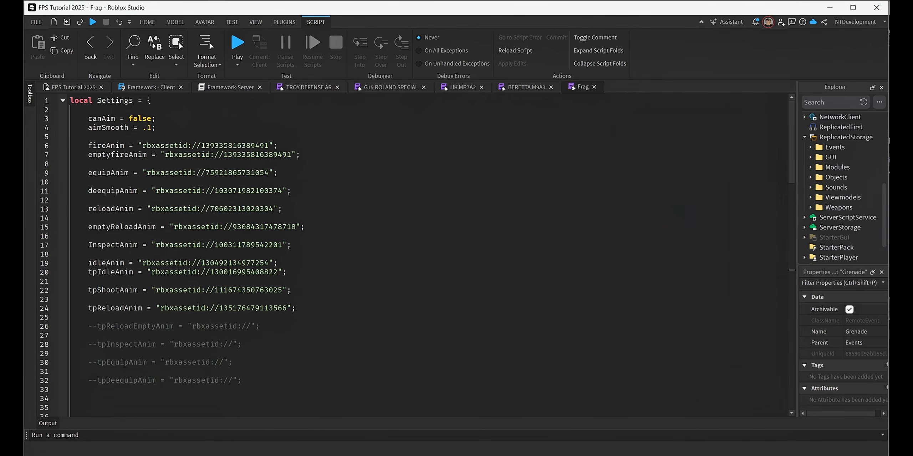
pyautogui.doubleClick(235, 146)
pyautogui.doubleClick(257, 155)
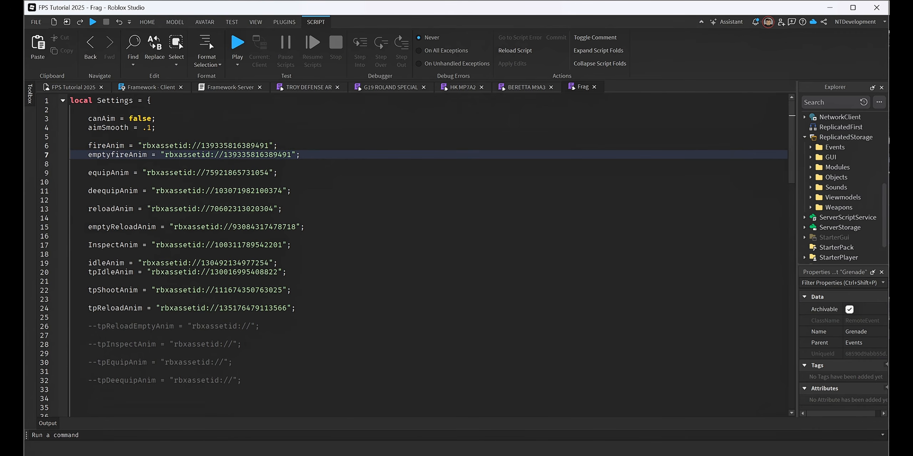
# Compare the sound ID in the sticky note with the shoot/use entry in the Frag module's sounds list.
pyautogui.click(672, 455)
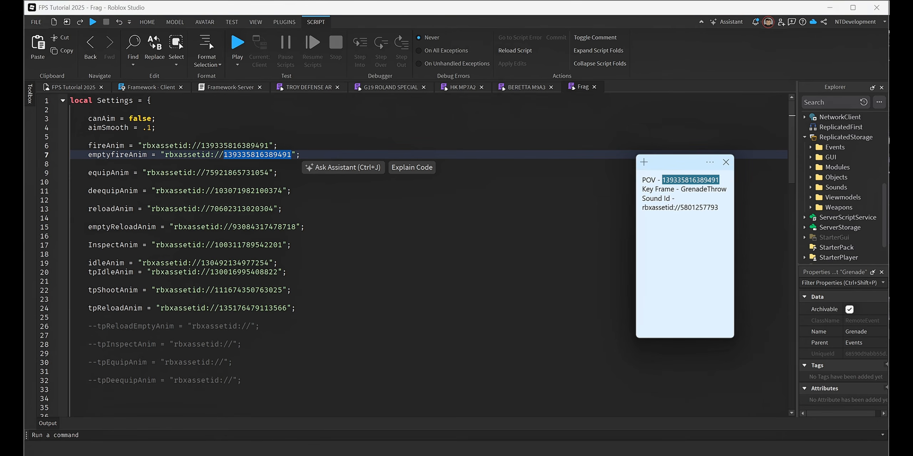
pyautogui.moveTo(719, 208); pyautogui.dragTo(644, 207)
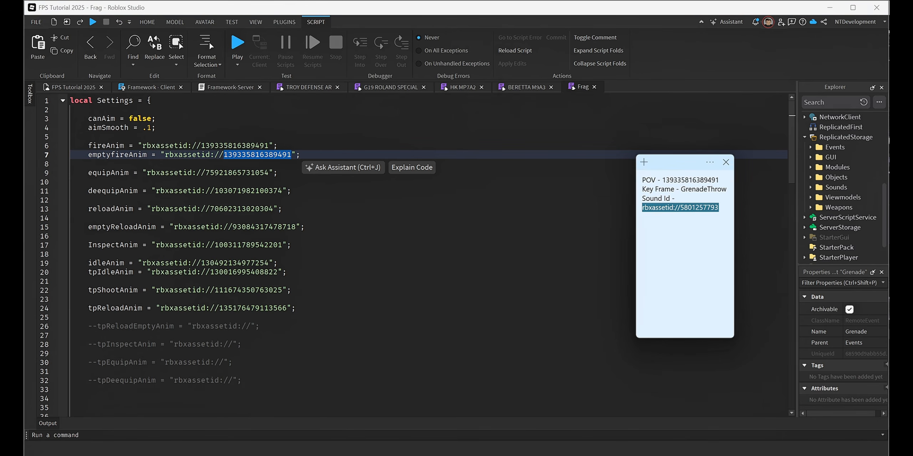
pyautogui.scroll(-11, 417, 256)
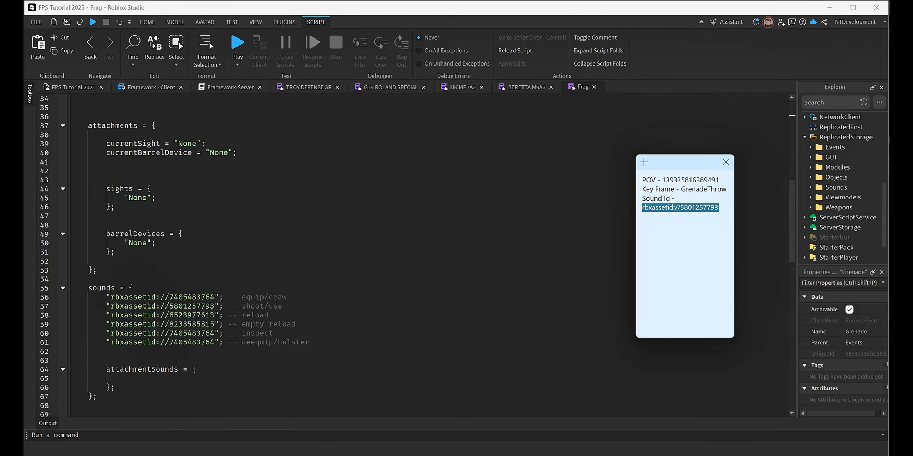
pyautogui.click(417, 279)
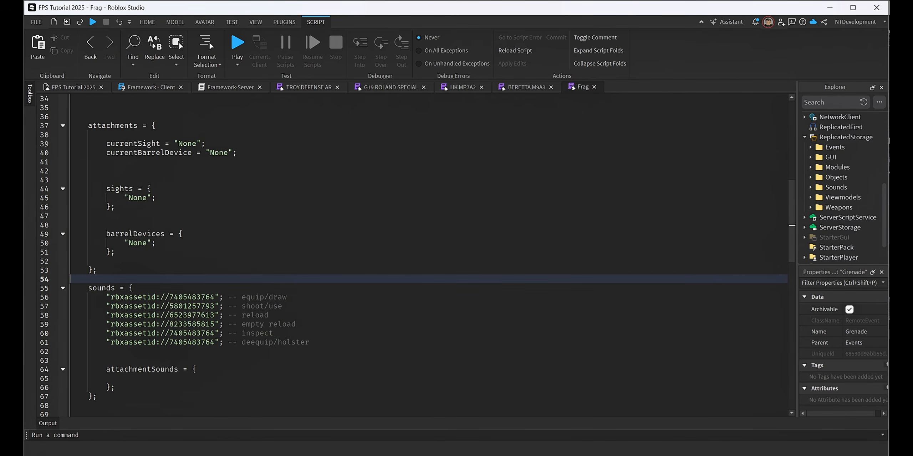
pyautogui.moveTo(215, 306); pyautogui.dragTo(111, 306)
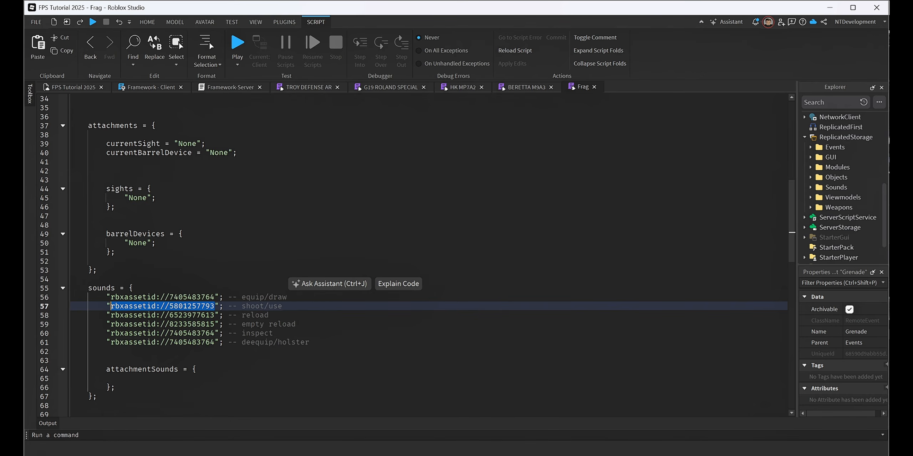
# Start a playtest from the 3D view and spawn with the loadout that has Frag as its throwable.
pyautogui.click(73, 88)
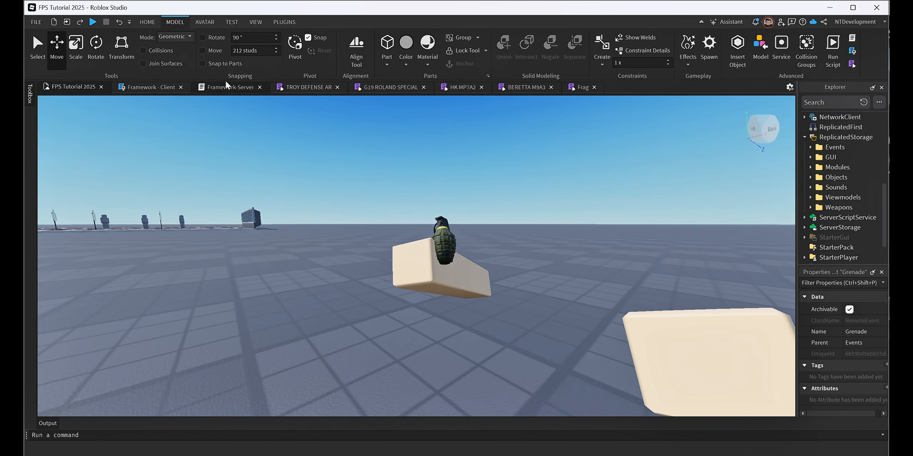
pyautogui.click(93, 22)
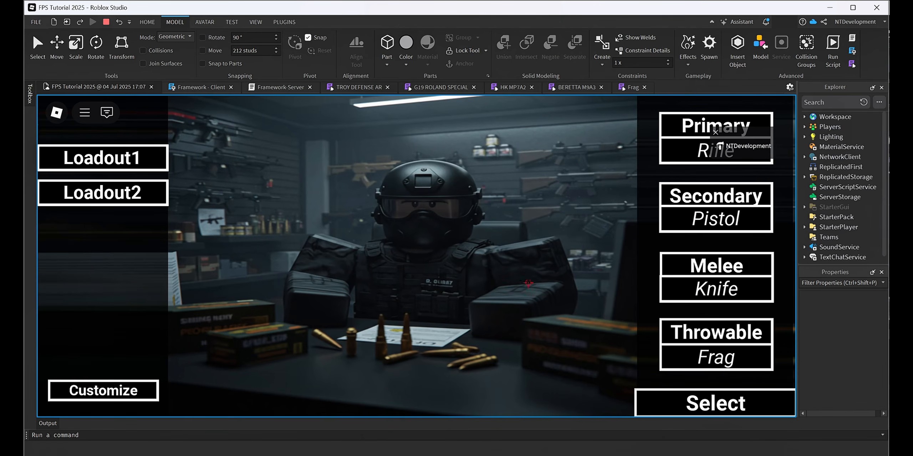
pyautogui.click(737, 411)
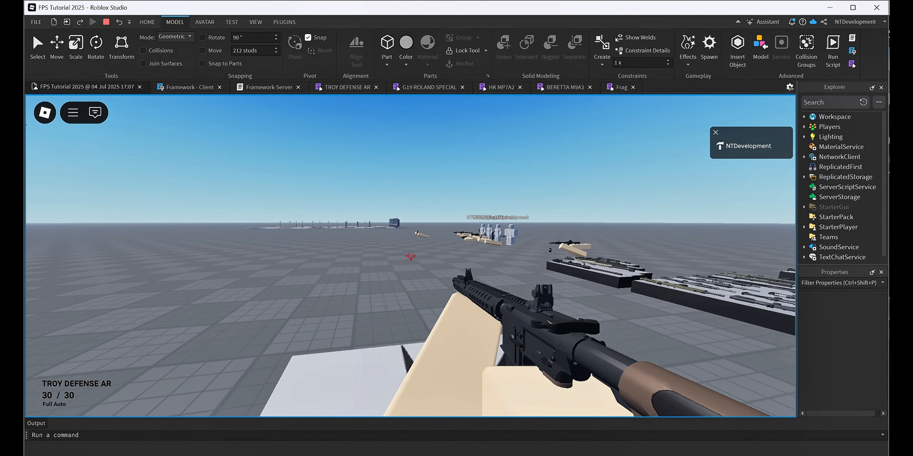
# Equip the Frag, throw it toward the group of standing characters, and switch to the TROY DEFENSE AR to watch the explosion.
pyautogui.press('3')
pyautogui.press('w')
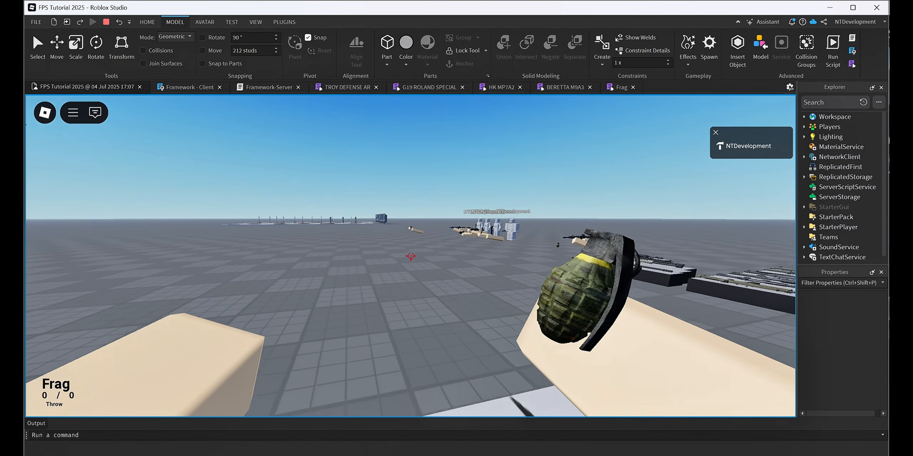
pyautogui.press('w')
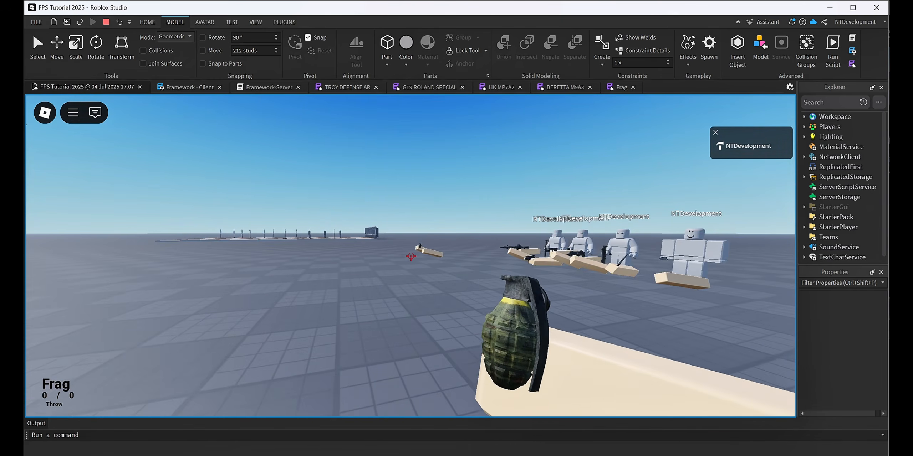
pyautogui.press('s')
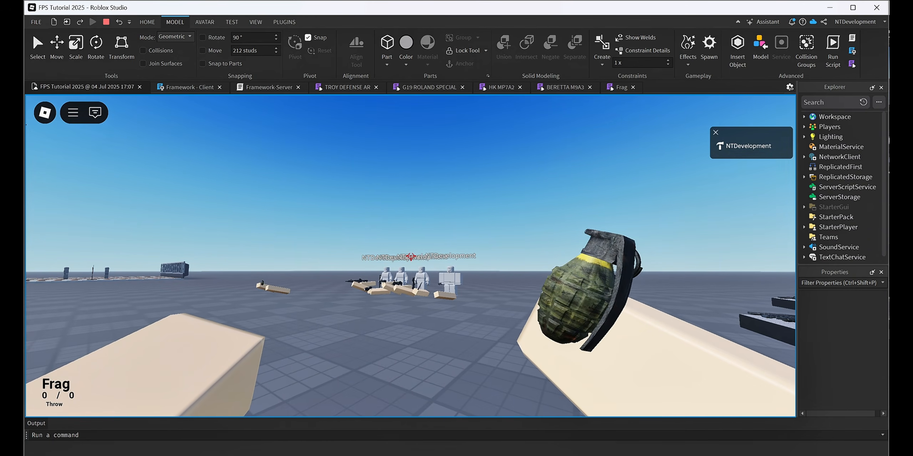
pyautogui.press('1')
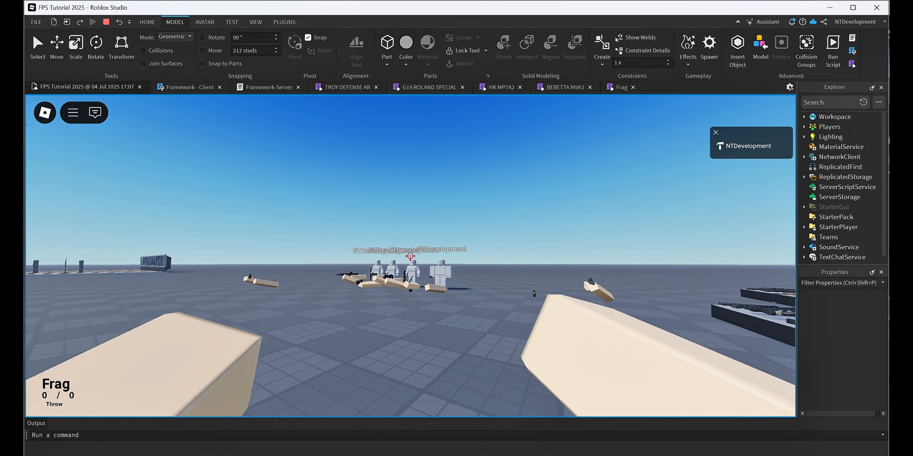
pyautogui.press('s')
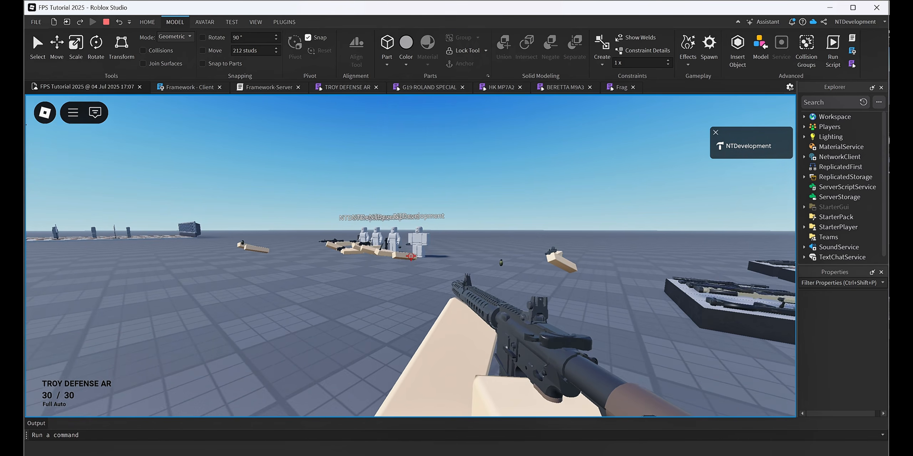
pyautogui.press('a')
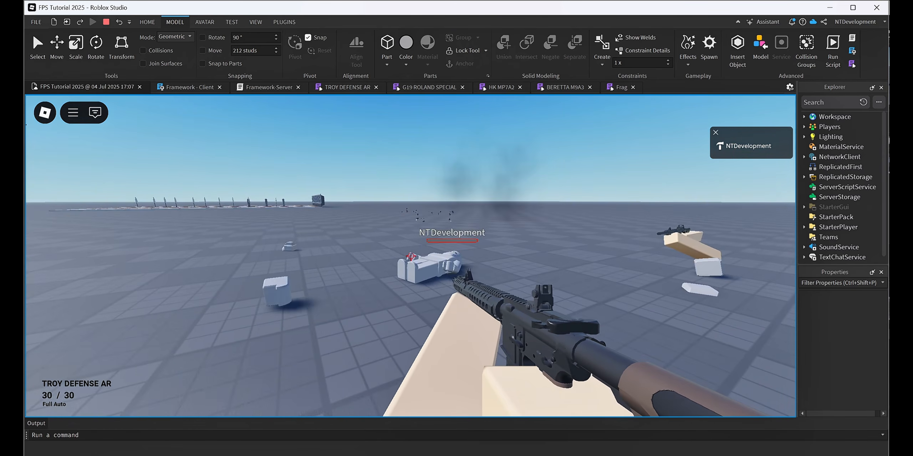
pyautogui.press('s')
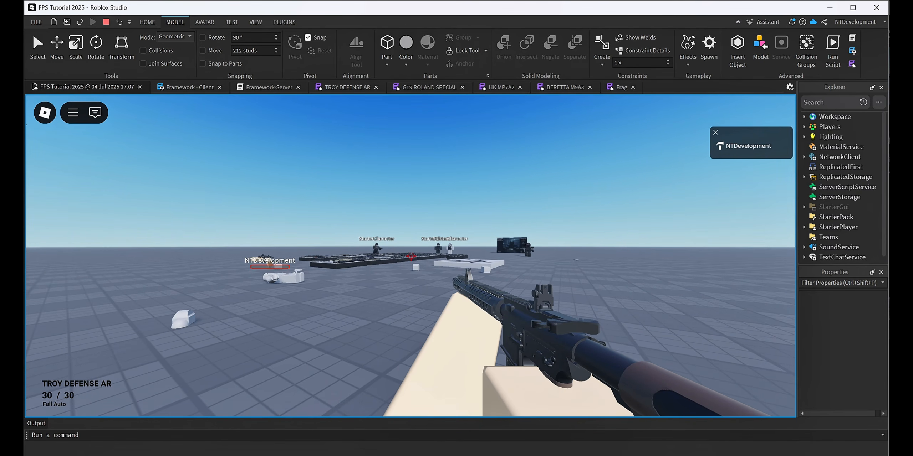
# Equip the Knife, run past the weapon tables and test its attack on the StarterCharacter dummies.
pyautogui.press('3')
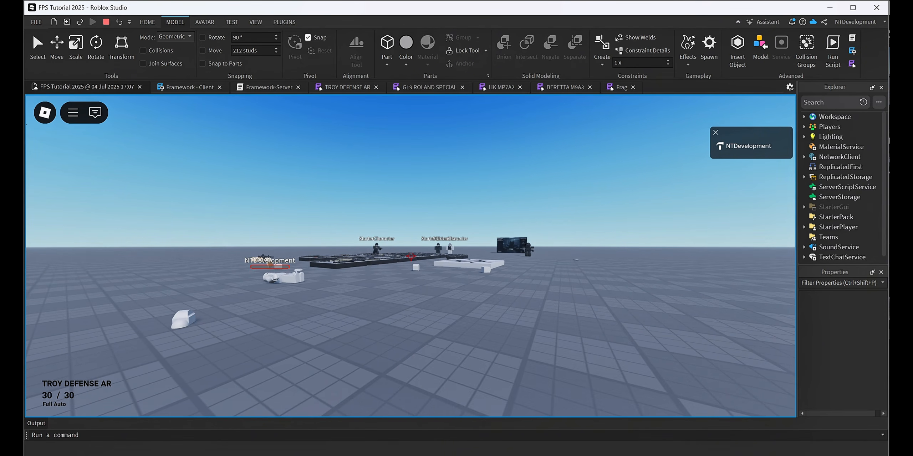
pyautogui.press('w')
pyautogui.press('w')
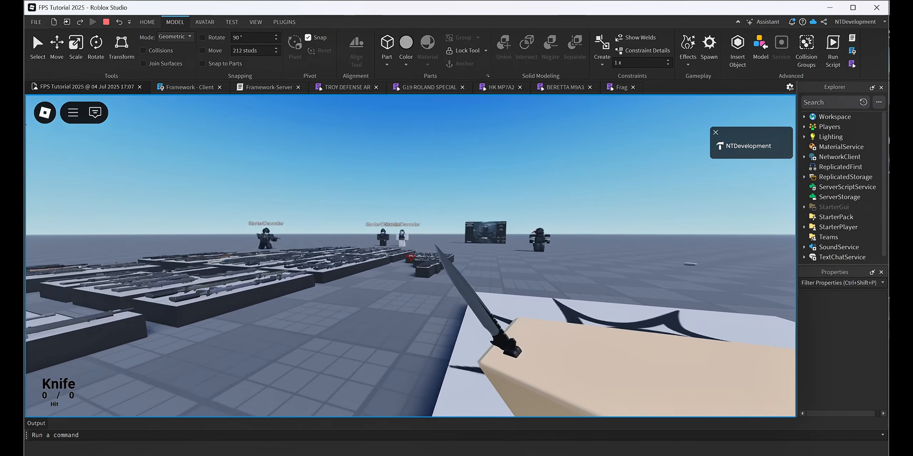
pyautogui.press('w')
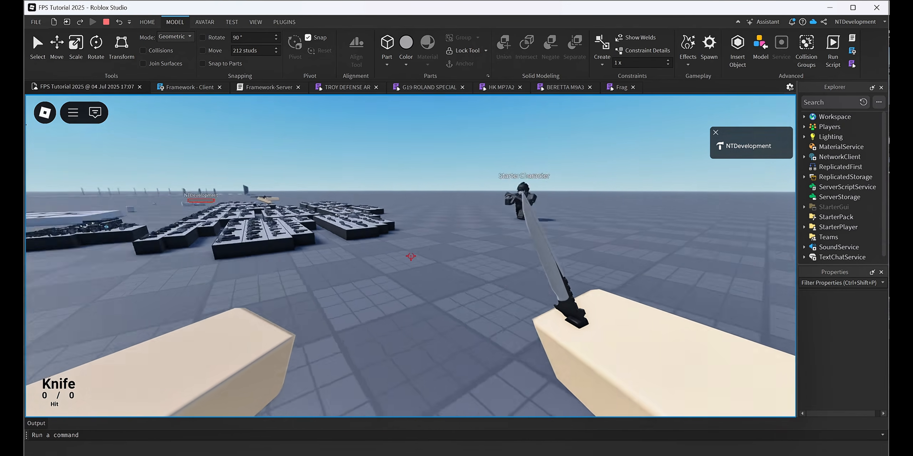
pyautogui.press('w')
pyautogui.click(411, 256)
pyautogui.click(411, 256)
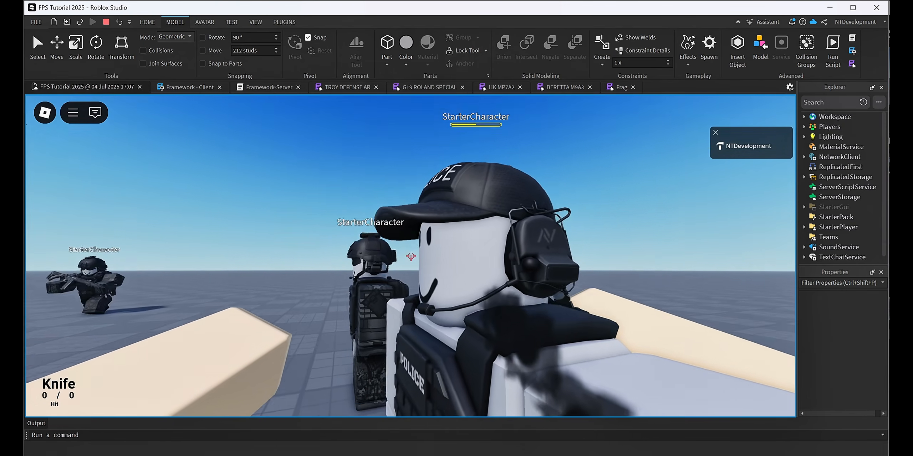
pyautogui.click(410, 257)
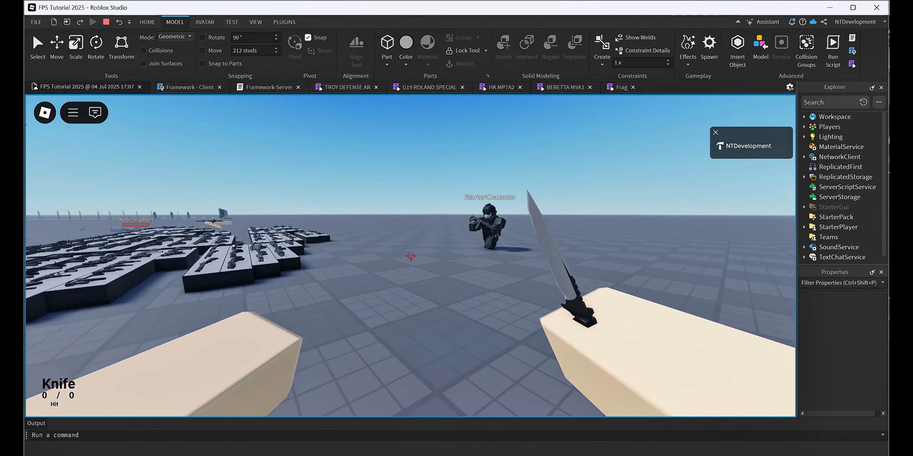
pyautogui.press('w')
pyautogui.press('space')
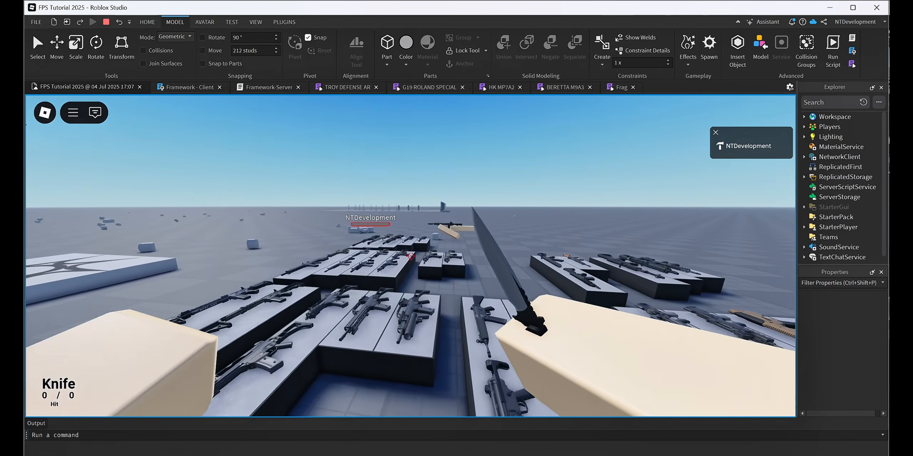
# Switch to the TROY DEFENSE AR, respawn the character, and select the loadout with Frag as its throwable.
pyautogui.press('1')
pyautogui.press('Escape')
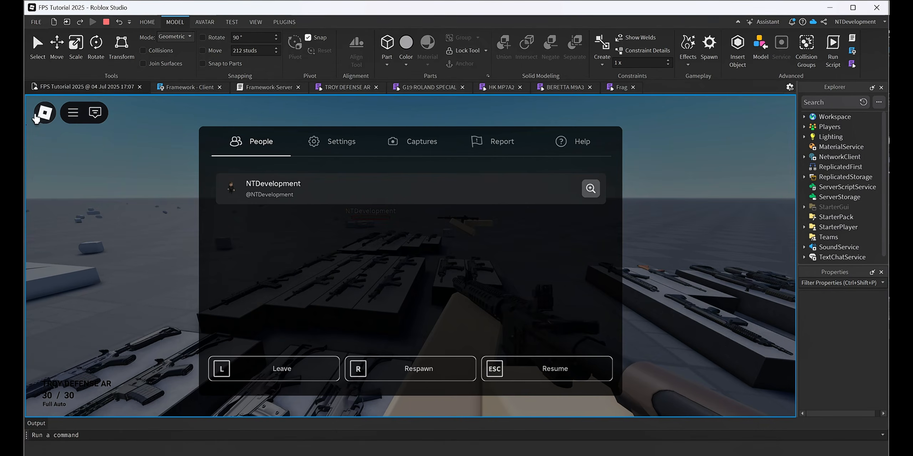
pyautogui.click(429, 369)
pyautogui.click(380, 271)
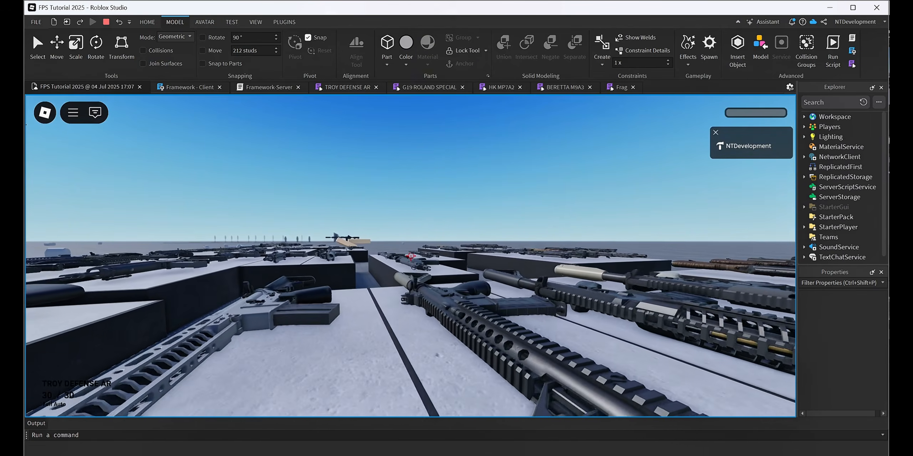
pyautogui.press('s')
pyautogui.press('d')
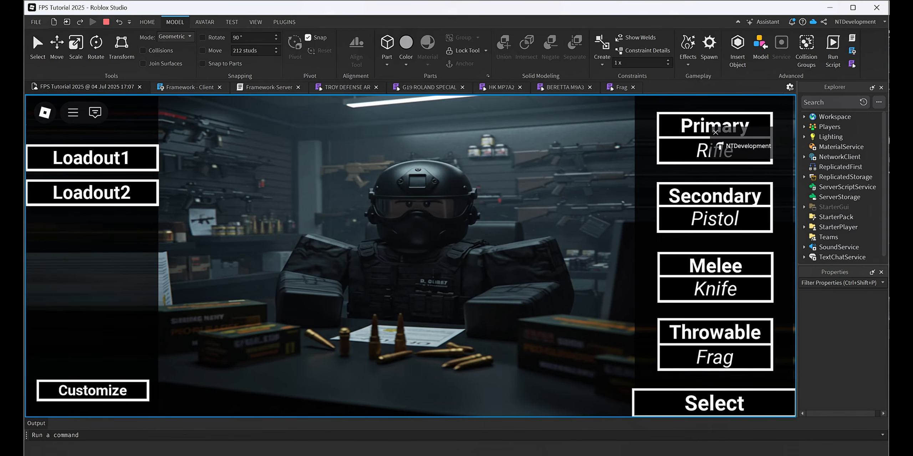
pyautogui.click(741, 410)
# Run past the weapon tables with the Frag equipped toward the loadout display board, and switch back to the primary weapon.
pyautogui.press('w')
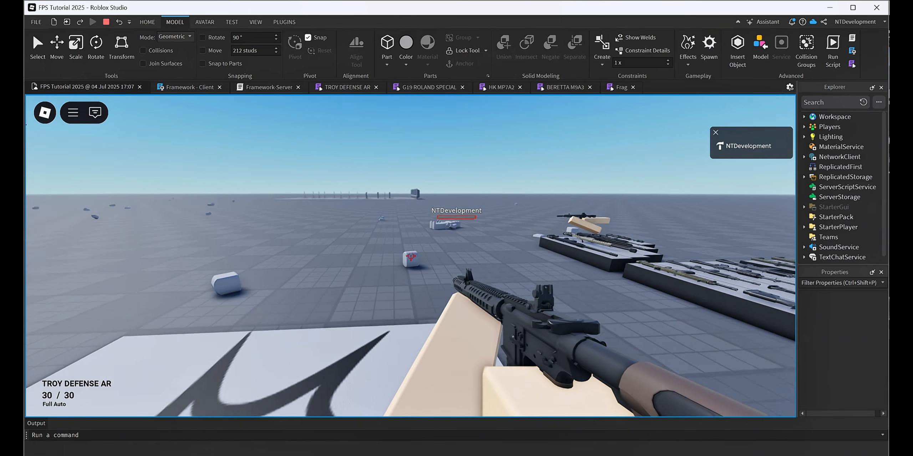
pyautogui.press('4')
pyautogui.press('w')
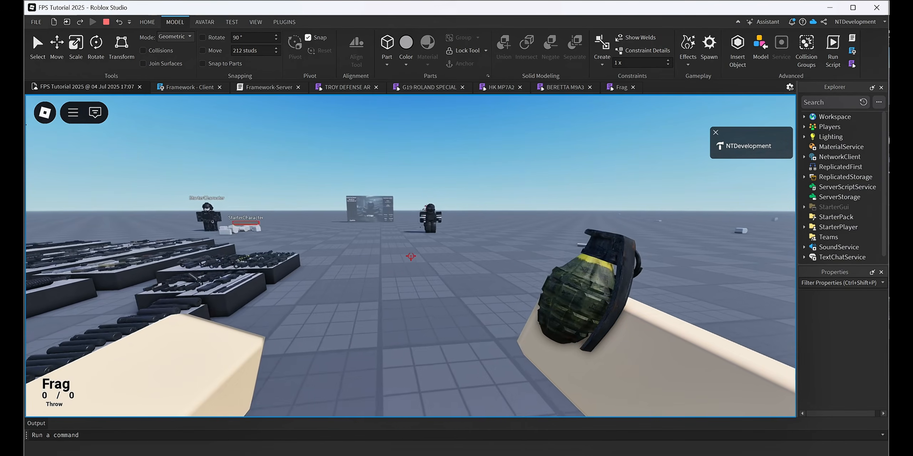
pyautogui.press('w')
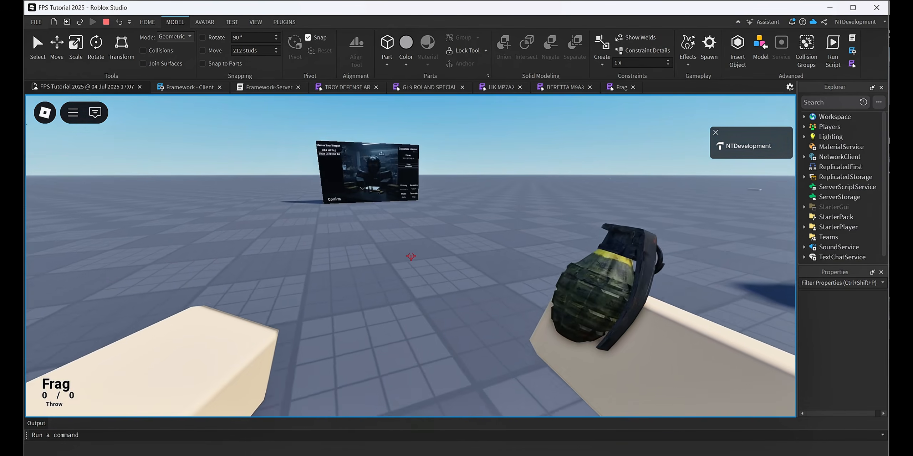
pyautogui.press('1')
pyautogui.press('w')
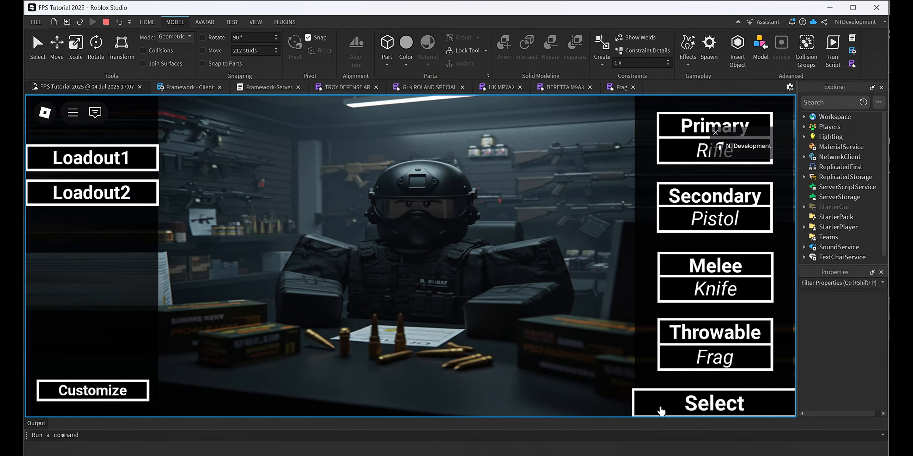
# Spawn with the Frag loadout again, throw the Frag toward the StarterCharacter dummies, and switch to the TROY DEFENSE AR.
pyautogui.click(661, 410)
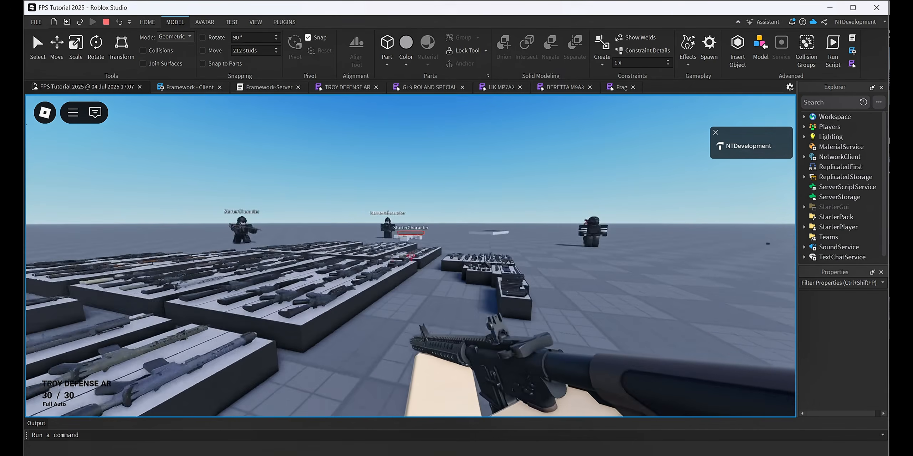
pyautogui.press('w')
pyautogui.press('3')
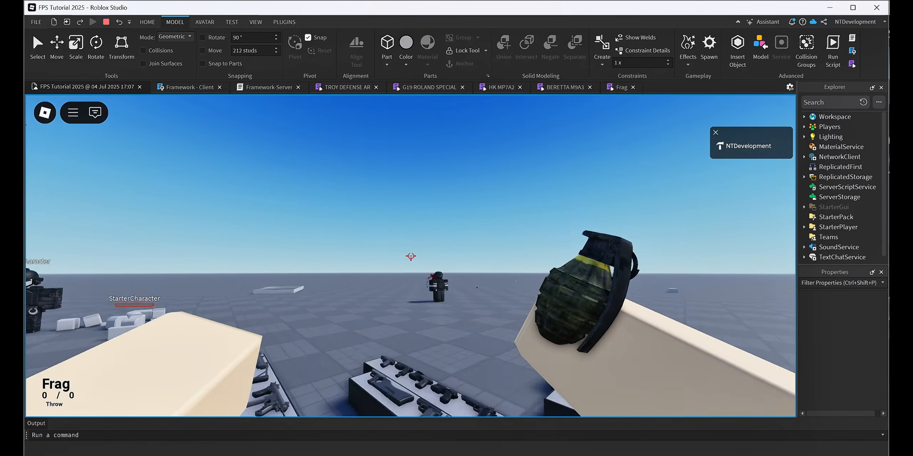
pyautogui.press('s')
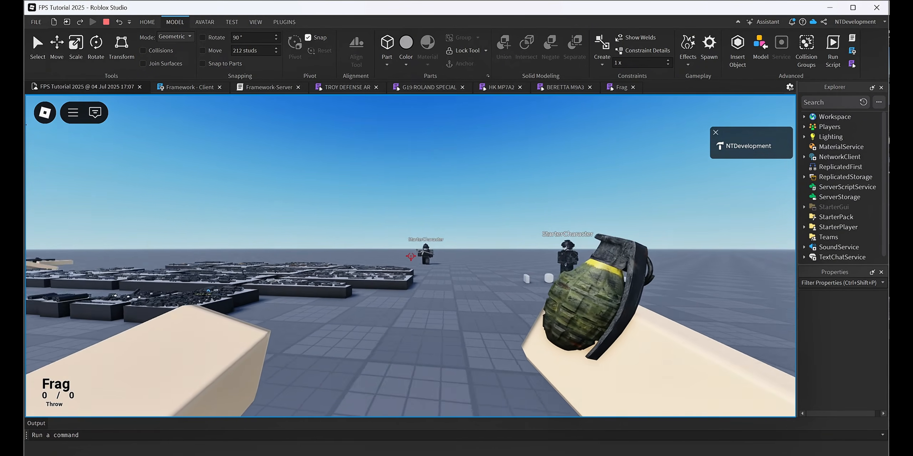
pyautogui.click(411, 256)
pyautogui.press('1')
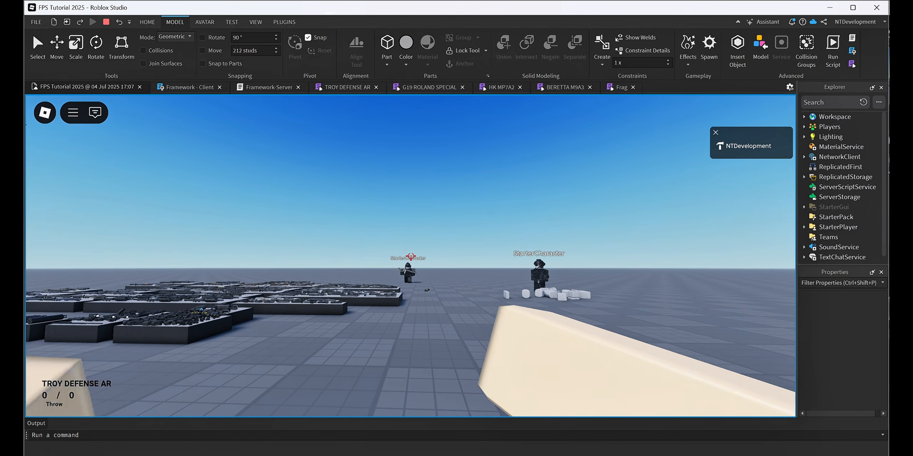